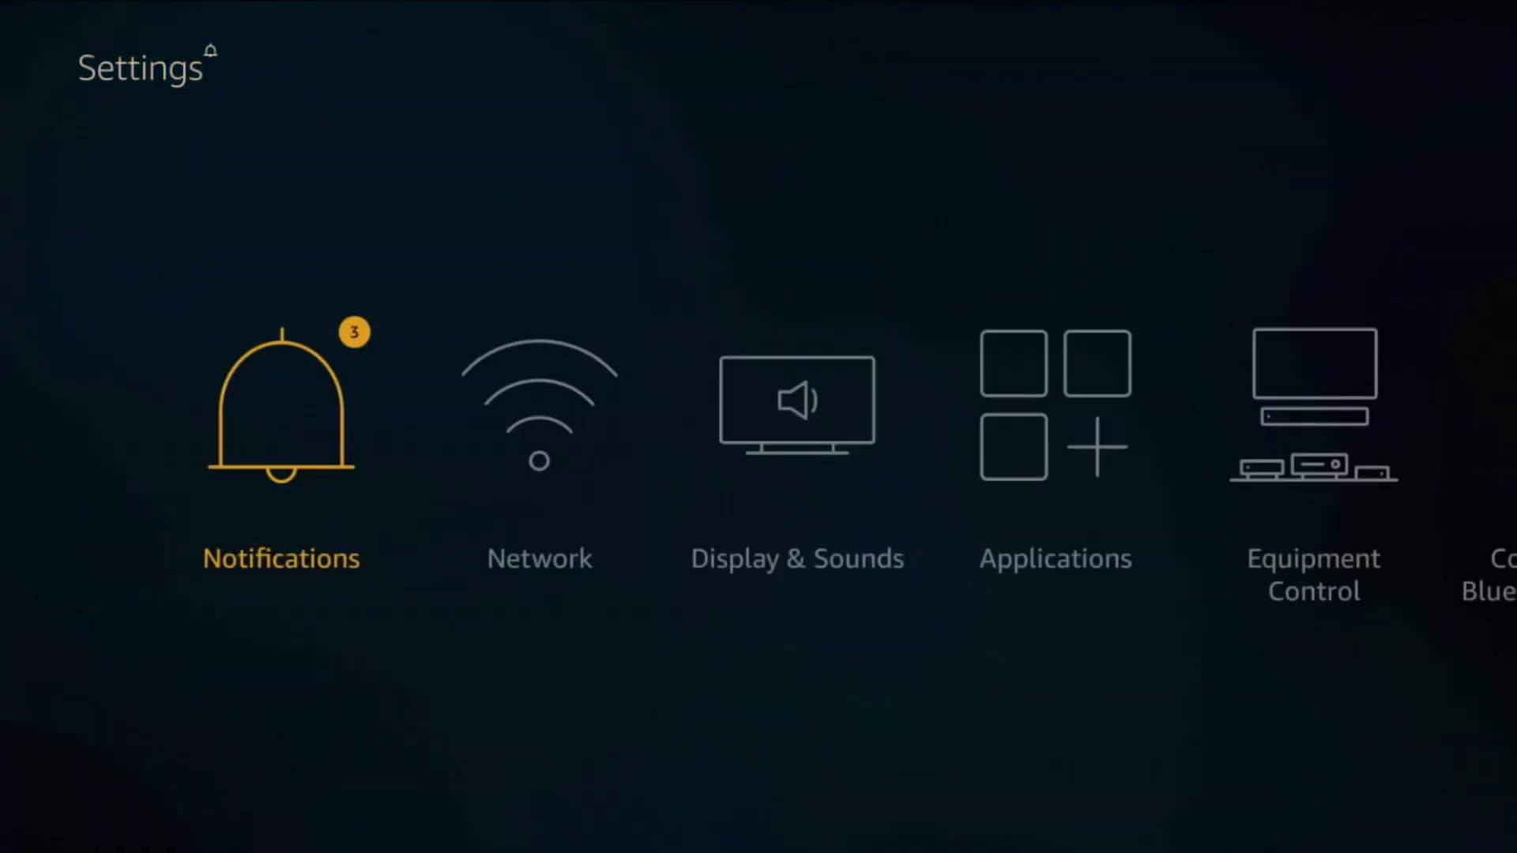
Dismiss all pending notifications, including Mouse Toggle and ES File Explorer alerts
{"action": "key", "text": "Right"}
{"action": "key", "text": "Left"}
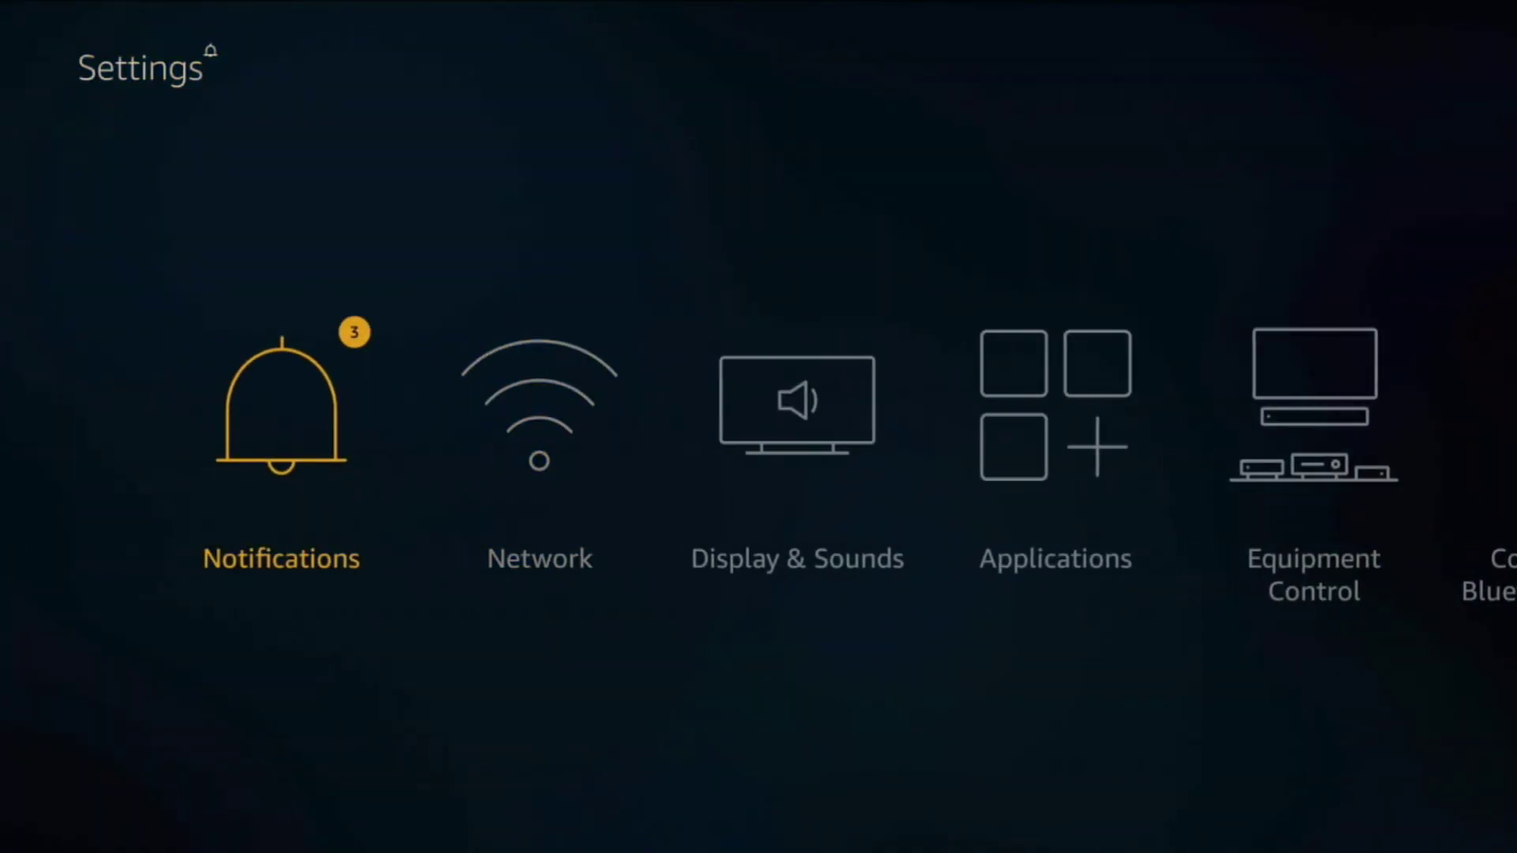
{"action": "key", "text": "Return"}
{"action": "key", "text": "Right"}
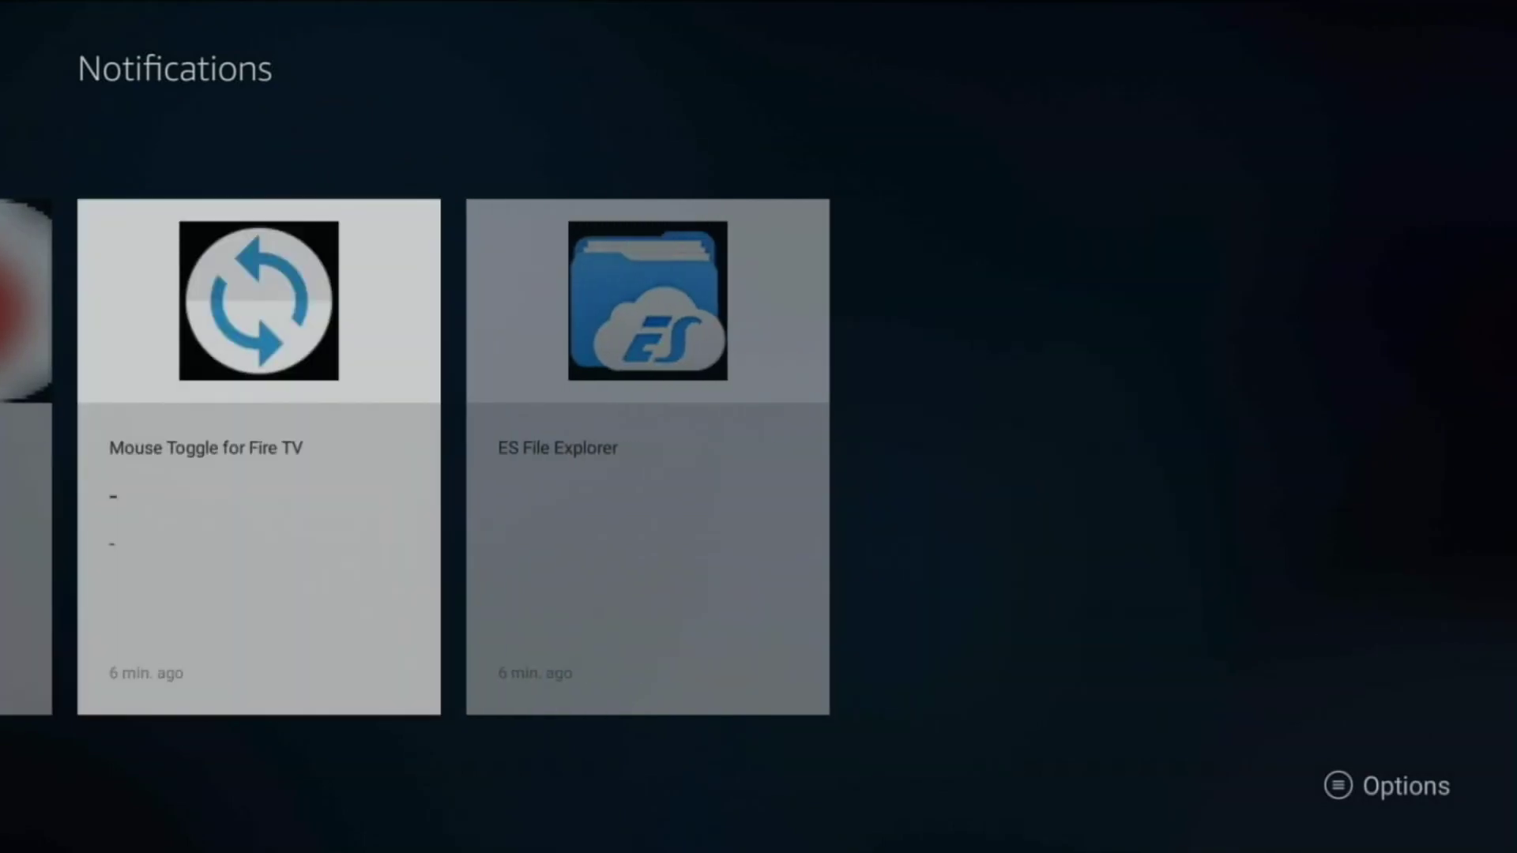
{"action": "key", "text": "Right"}
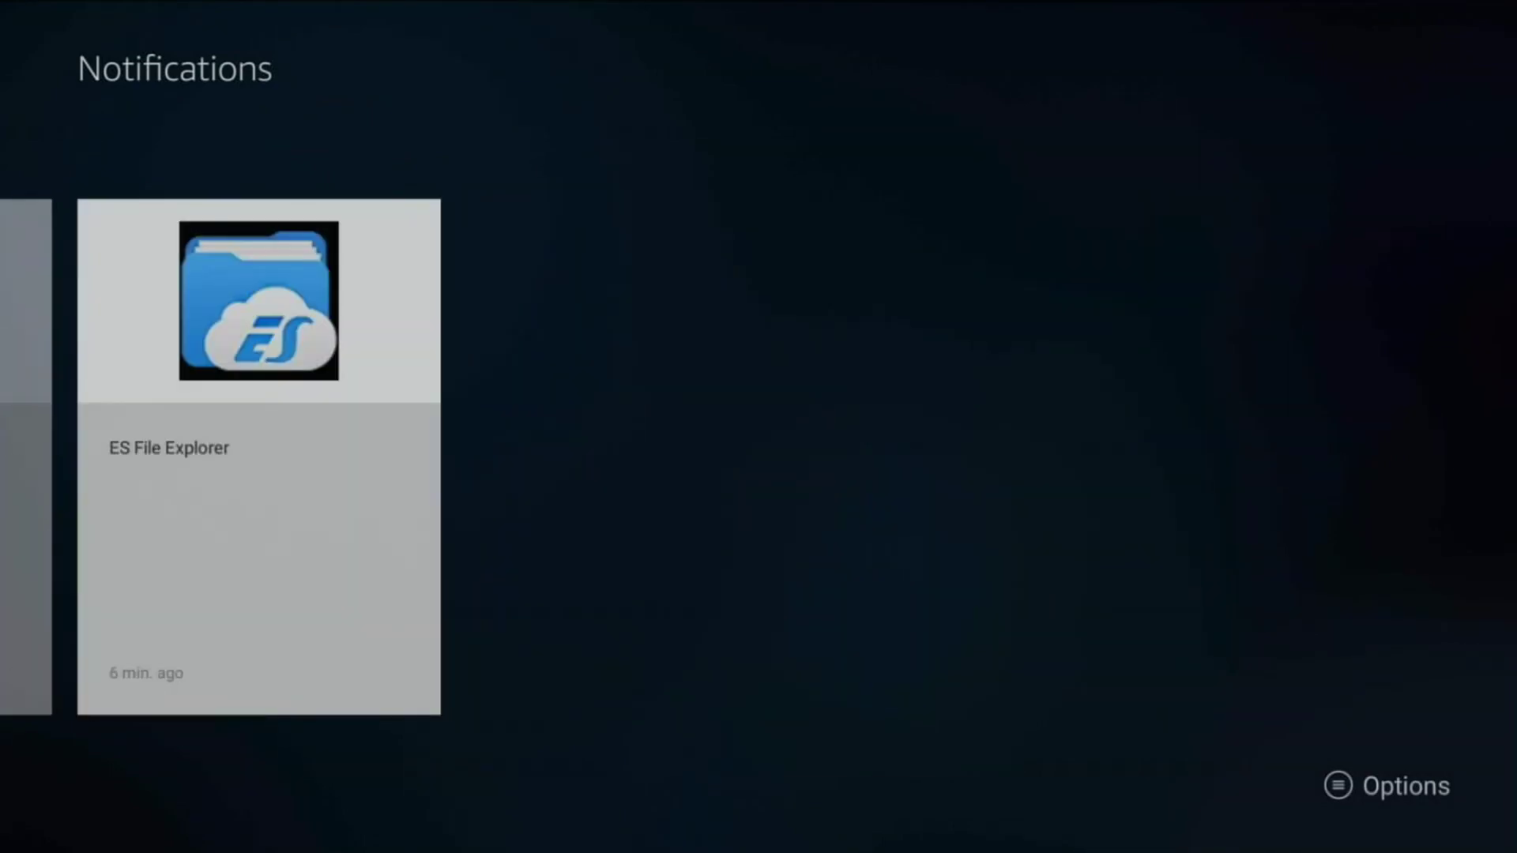
{"action": "key", "text": "Menu"}
{"action": "key", "text": "Down"}
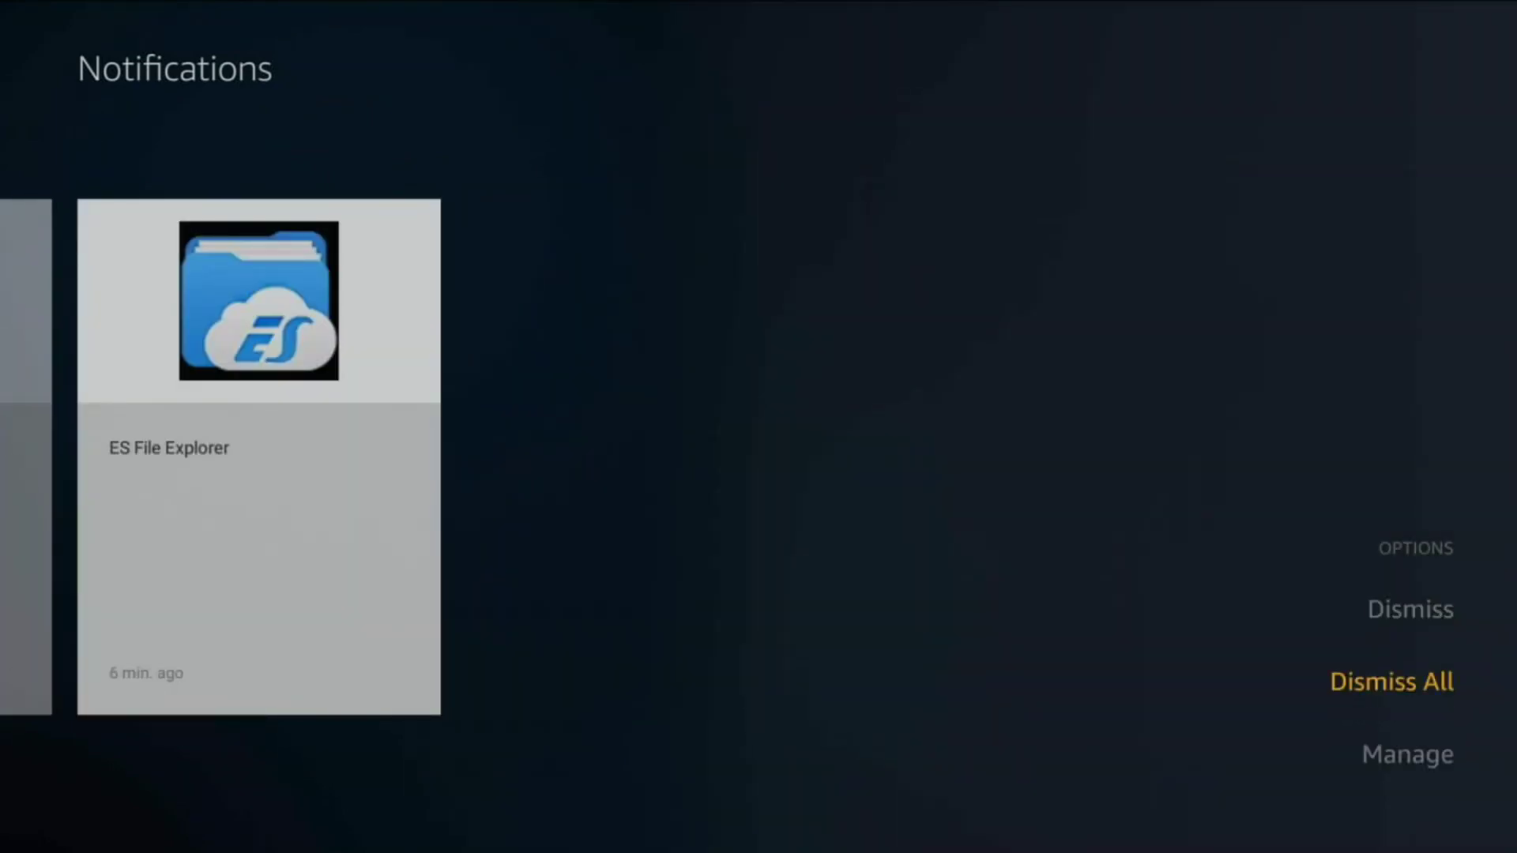
{"action": "key", "text": "Return"}
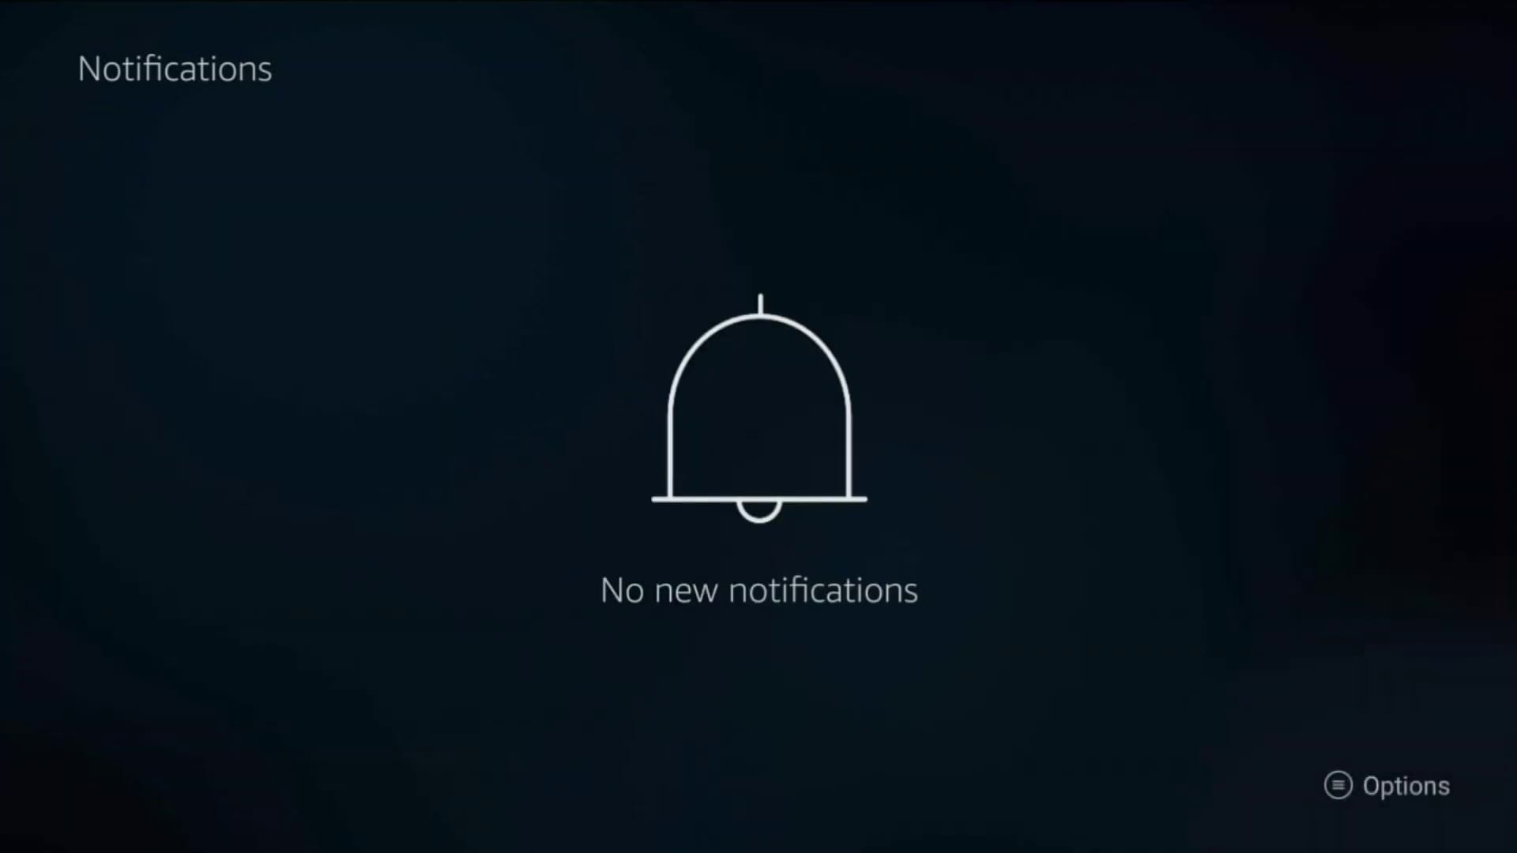
Review the notification settings, confirming Do Not Interrupt is on
{"action": "key", "text": "Menu"}
{"action": "key", "text": "Return"}
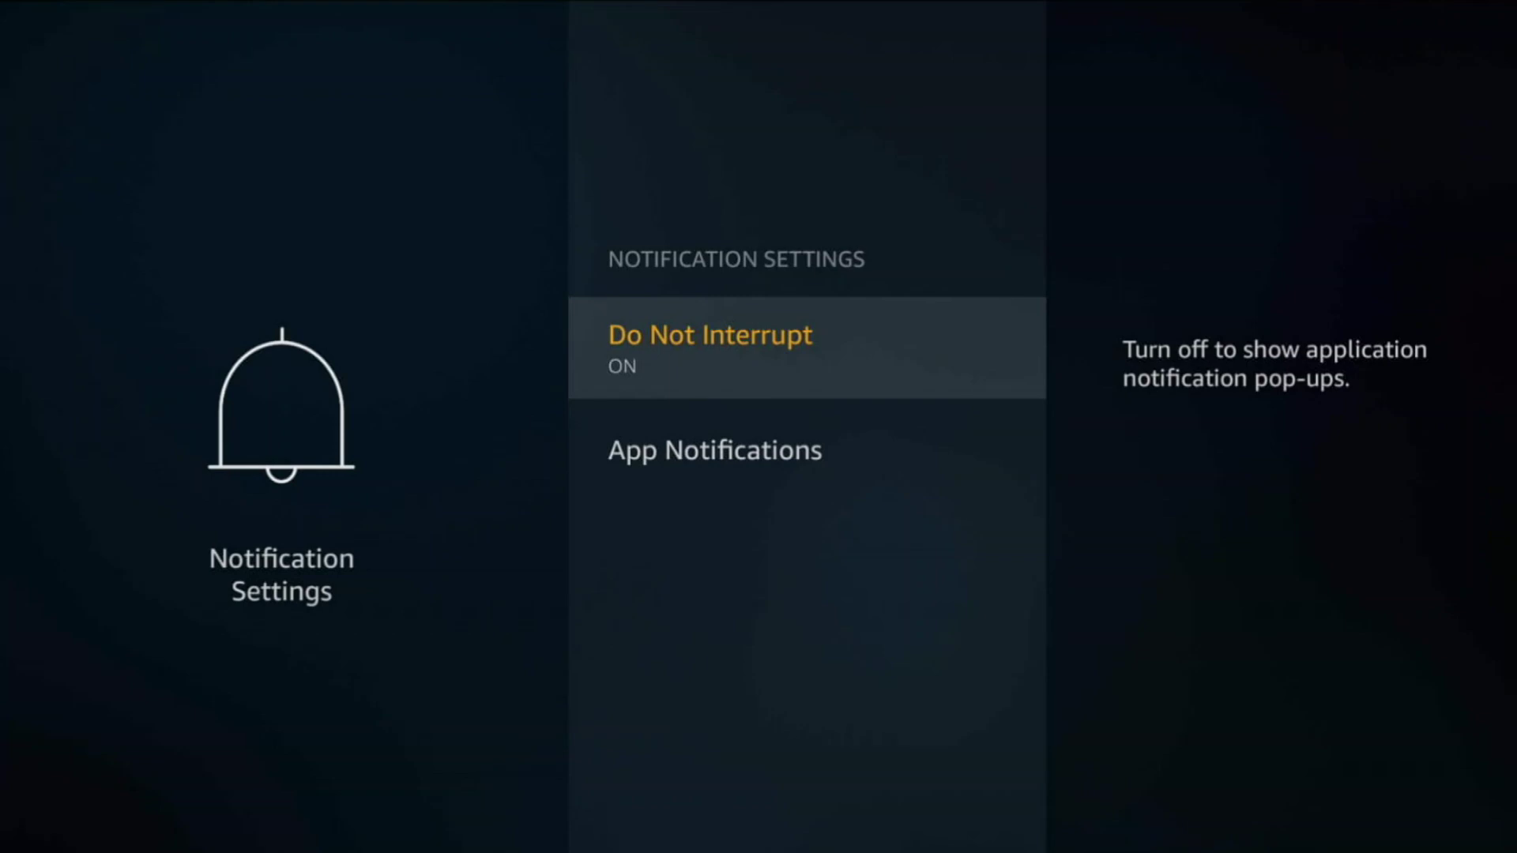
{"action": "key", "text": "Escape"}
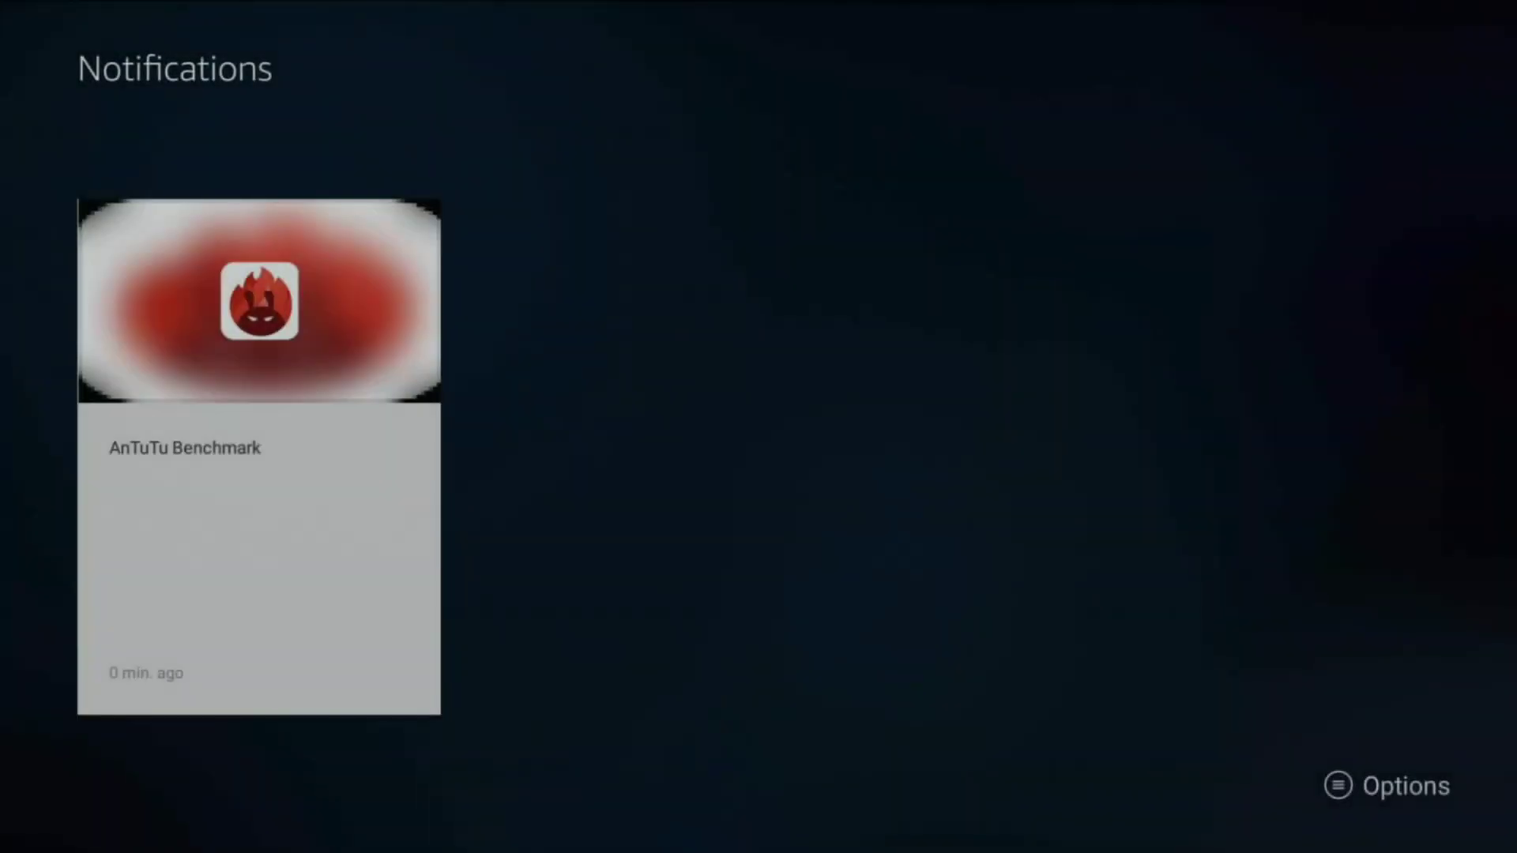
Turn the Display & Sounds screensaver's Shuffle and Display Info options on
{"action": "key", "text": "Escape"}
{"action": "key", "text": "Right"}
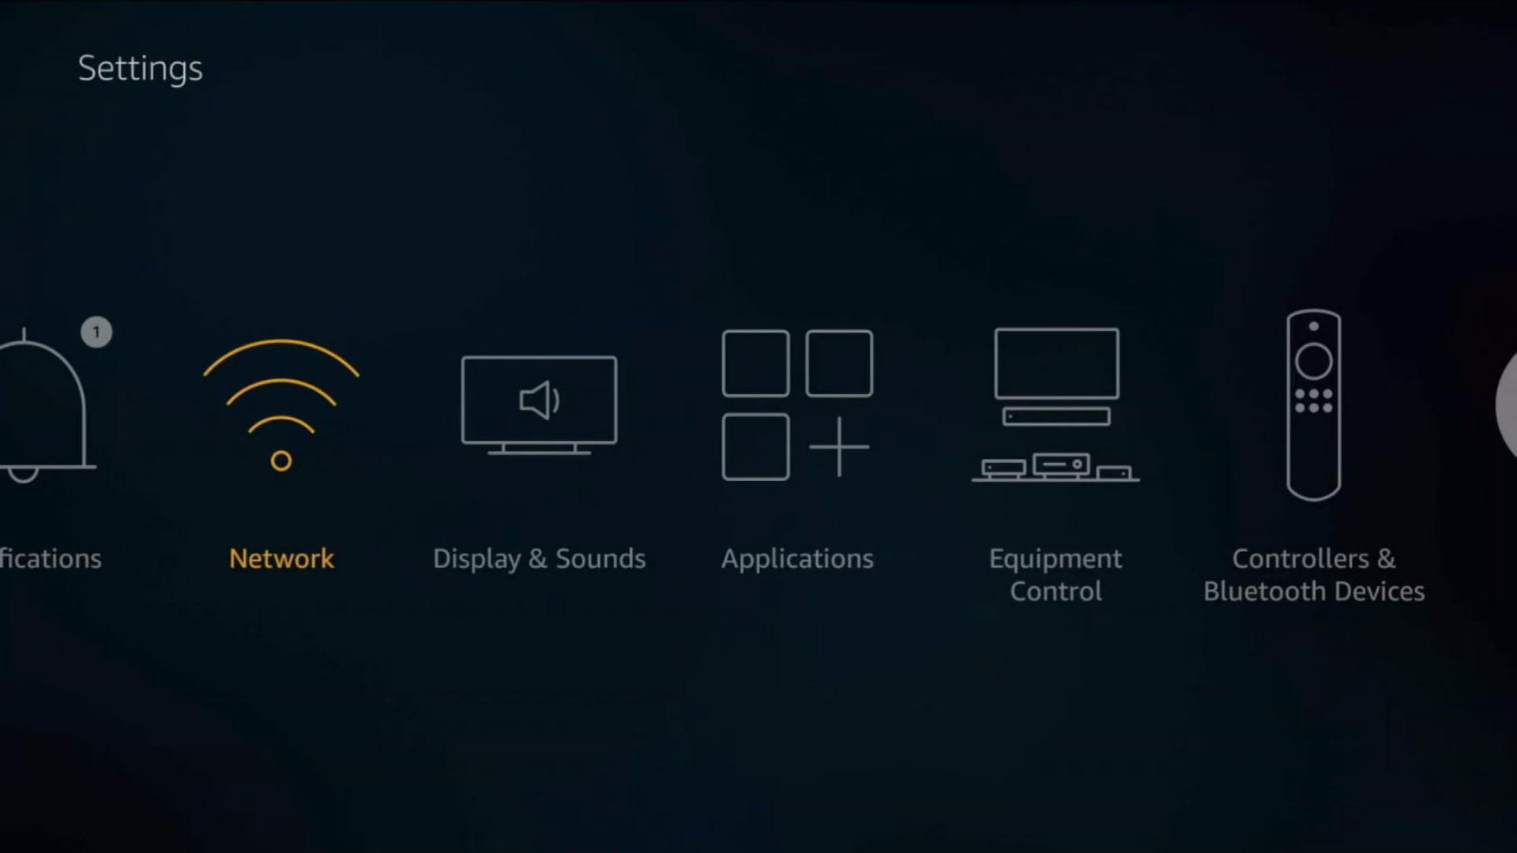
{"action": "key", "text": "Right"}
{"action": "key", "text": "Return"}
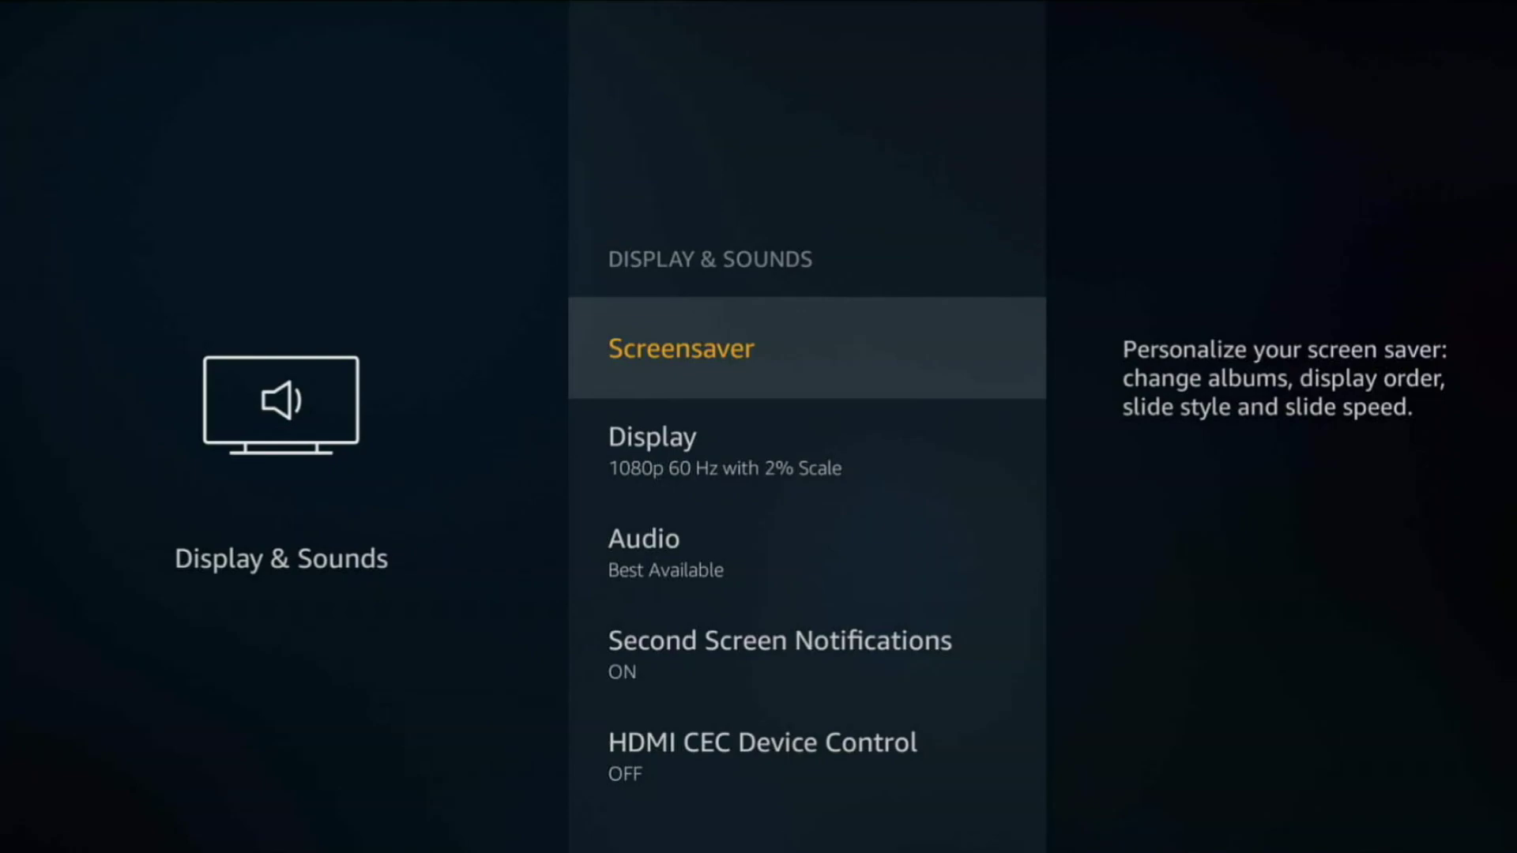
{"action": "key", "text": "Return"}
{"action": "key", "text": "Down"}
{"action": "key", "text": "Down"}
{"action": "key", "text": "Down"}
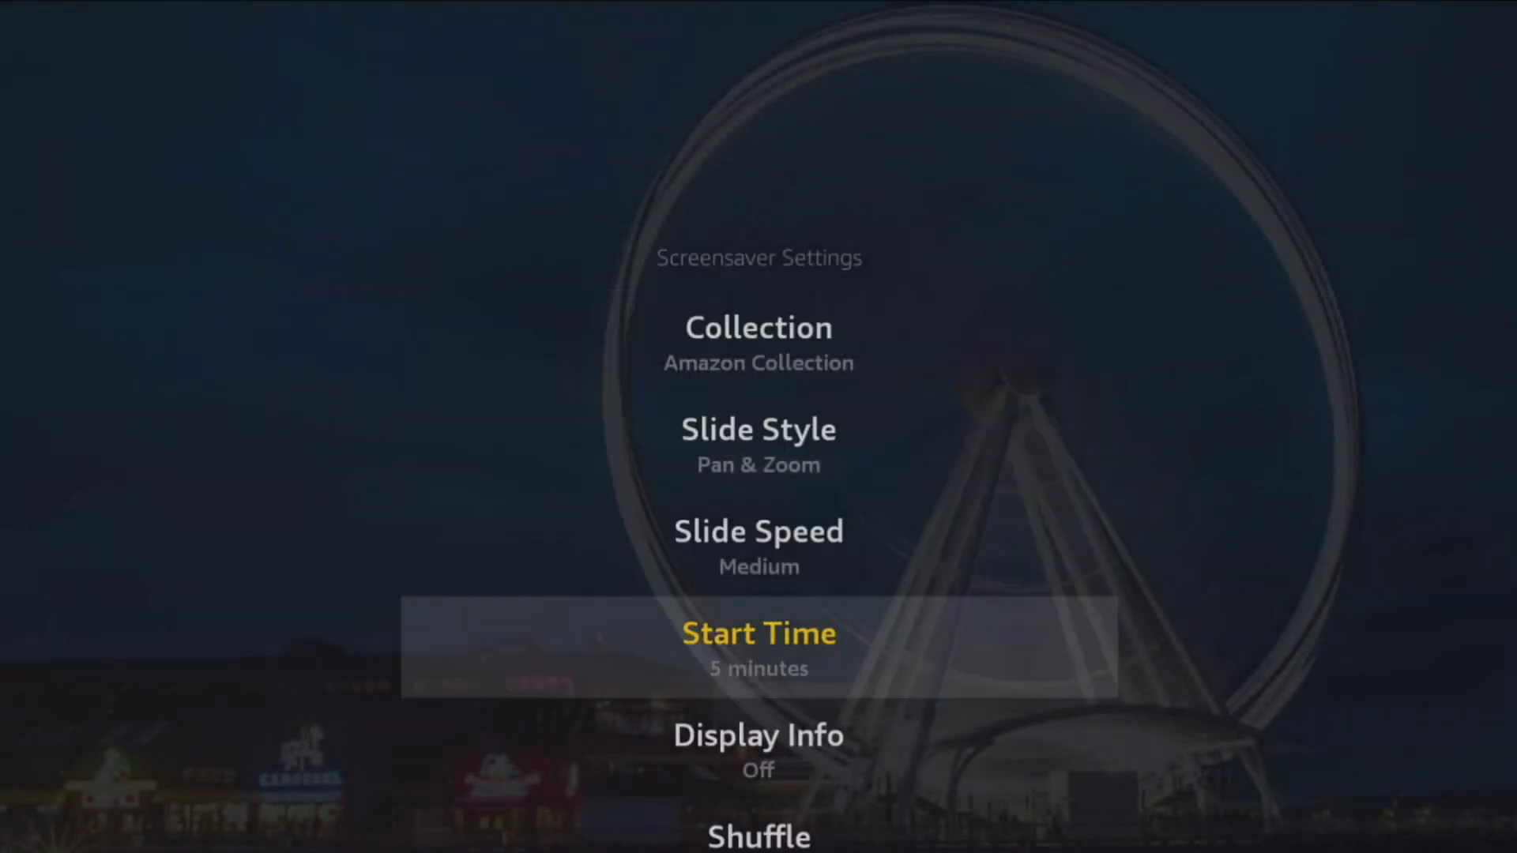
{"action": "key", "text": "Down"}
{"action": "key", "text": "Down"}
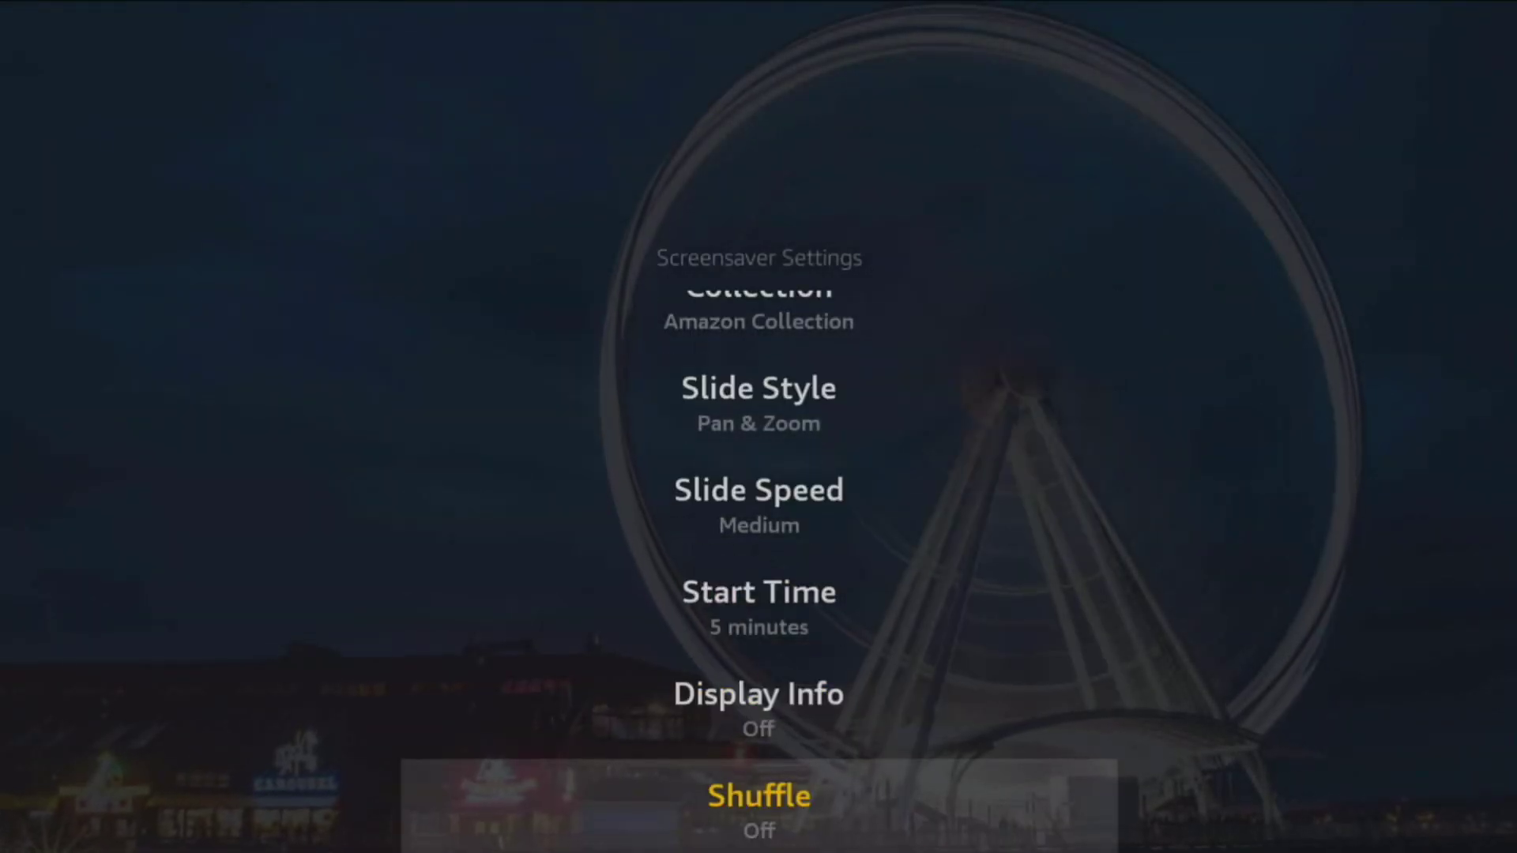
{"action": "key", "text": "Return"}
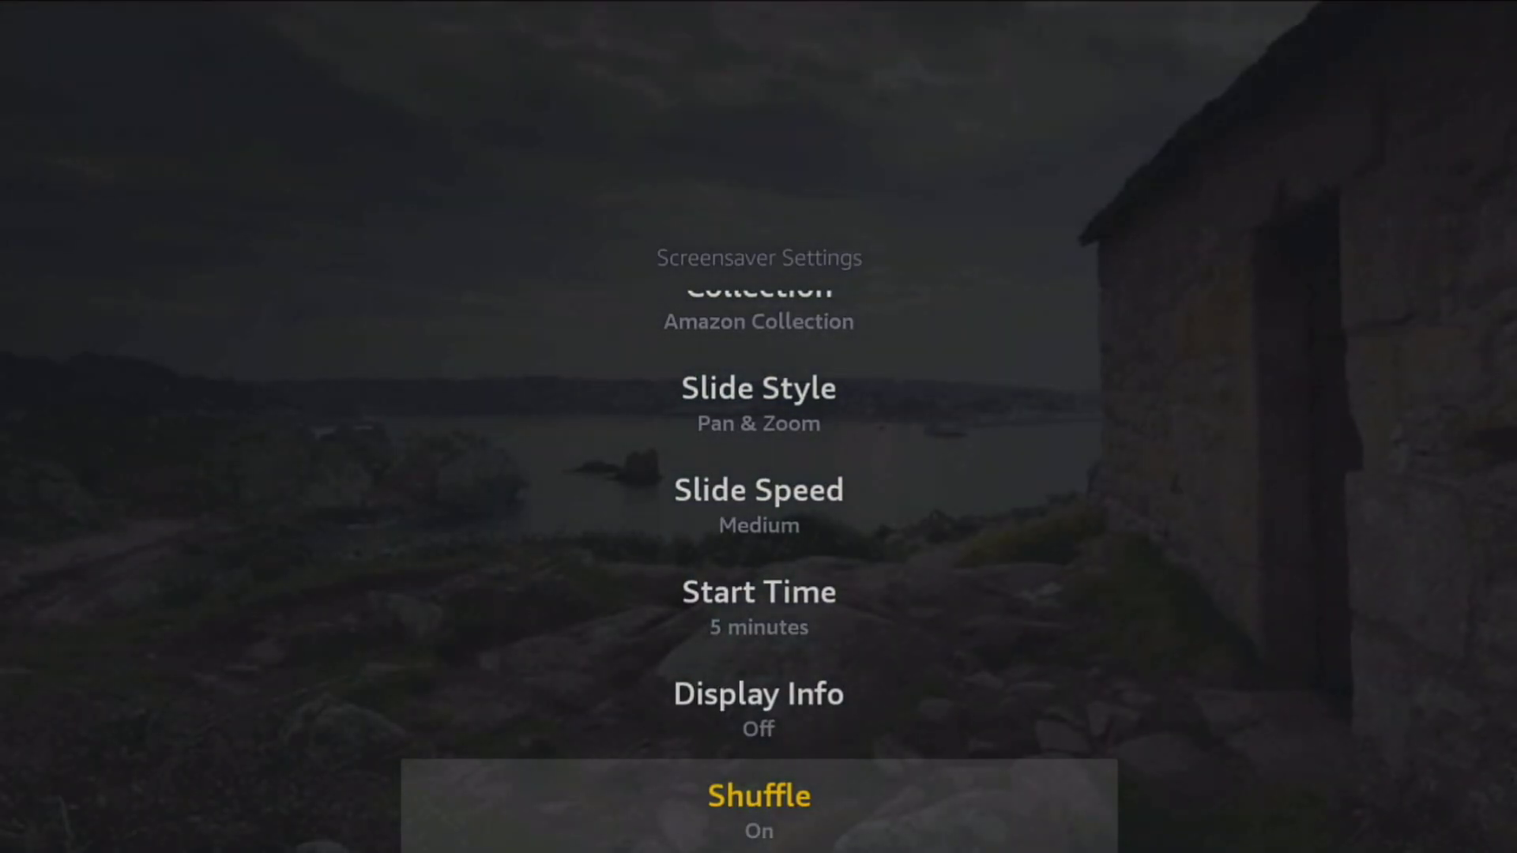
{"action": "key", "text": "Up"}
{"action": "key", "text": "Return"}
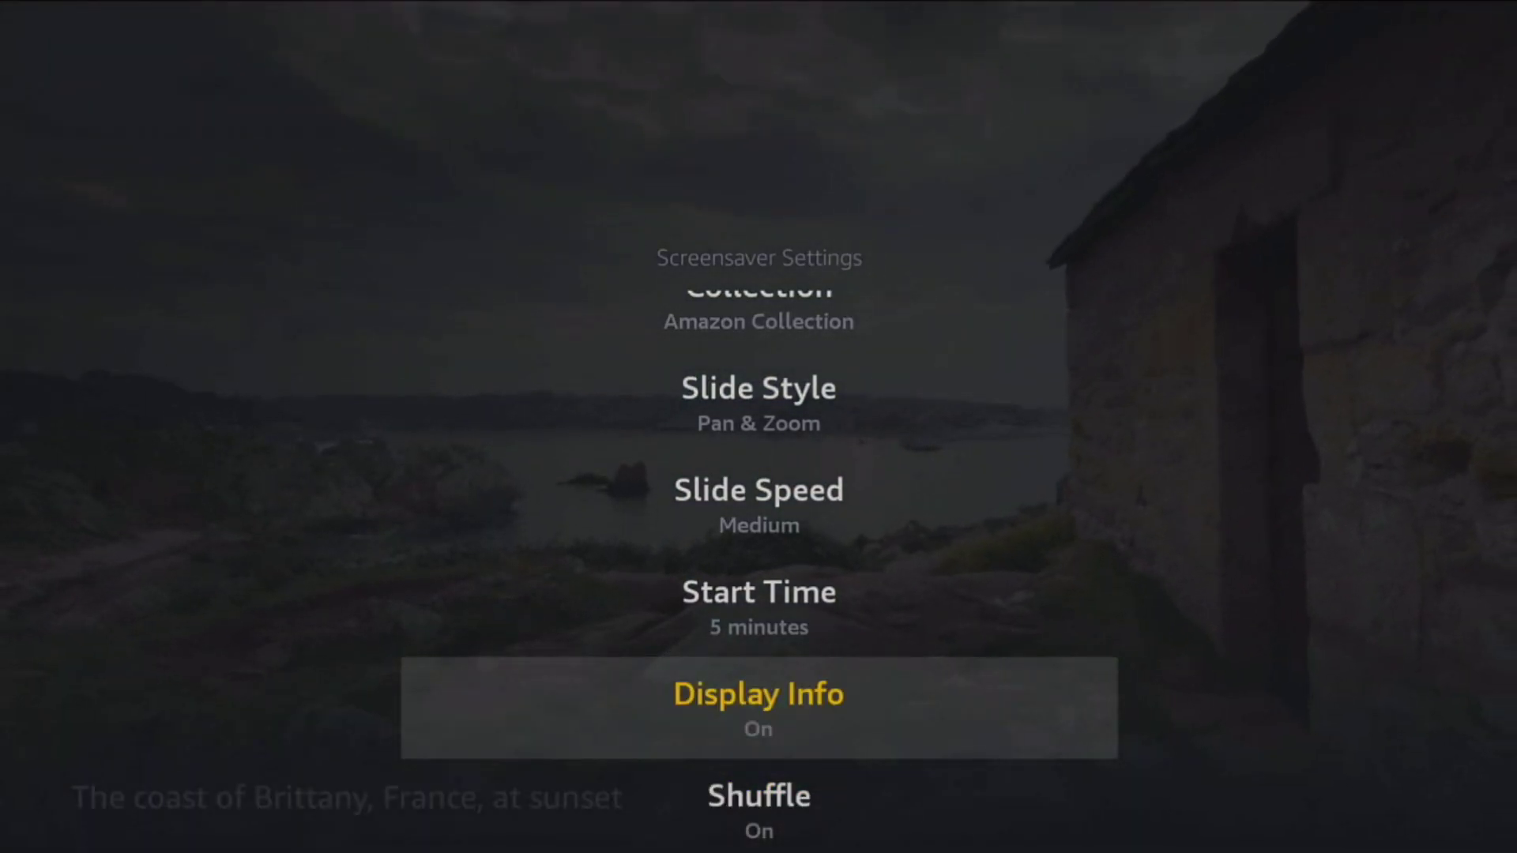
Switch screensaver Display Info and Shuffle back off and return to Display & Sounds
{"action": "key", "text": "Return"}
{"action": "key", "text": "Down"}
{"action": "key", "text": "Return"}
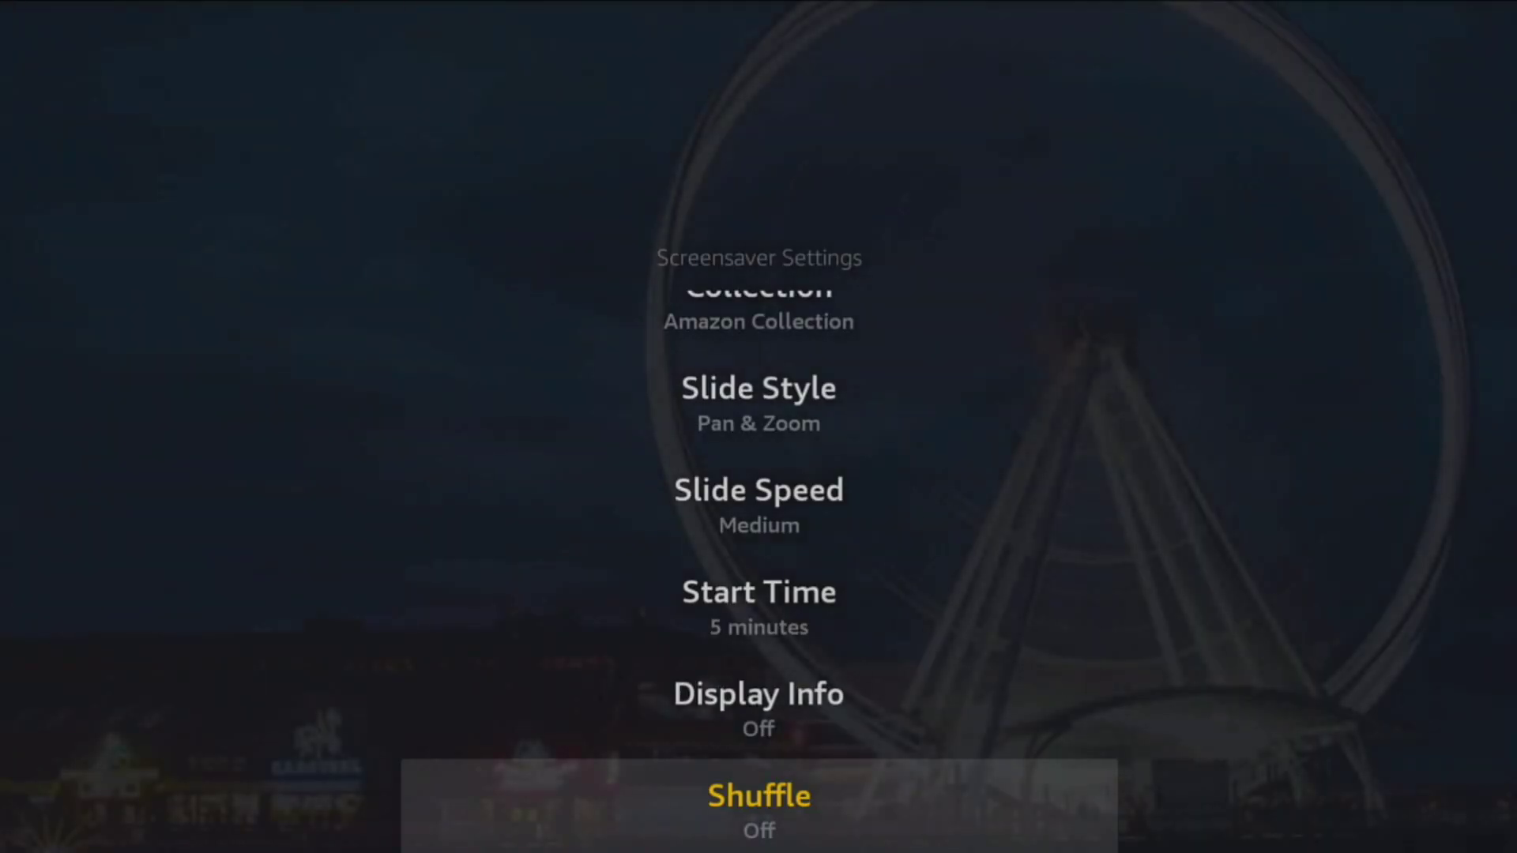
{"action": "key", "text": "Up"}
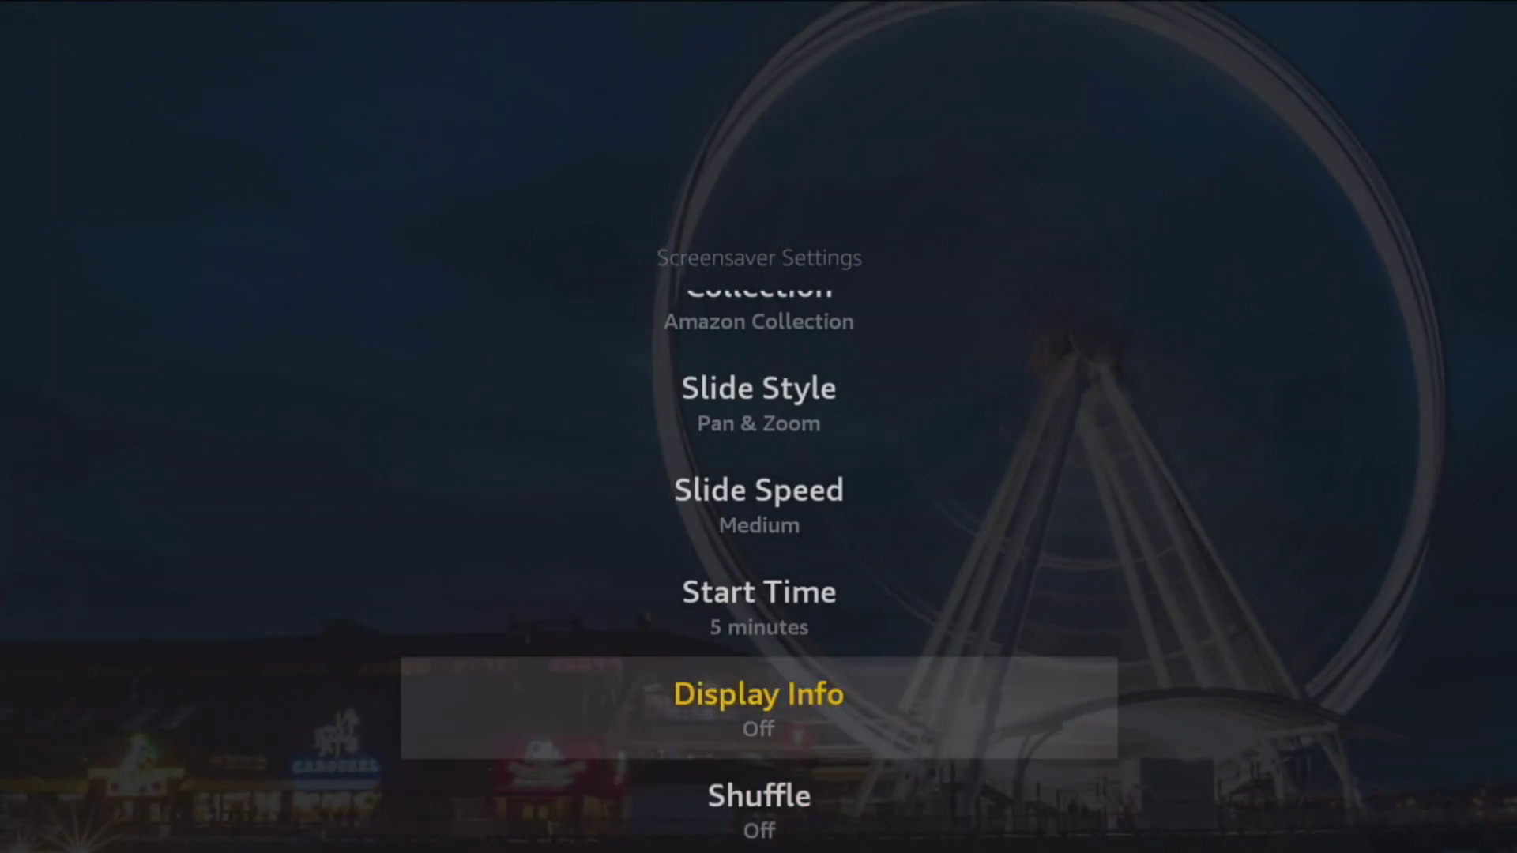
{"action": "key", "text": "Escape"}
{"action": "key", "text": "Down"}
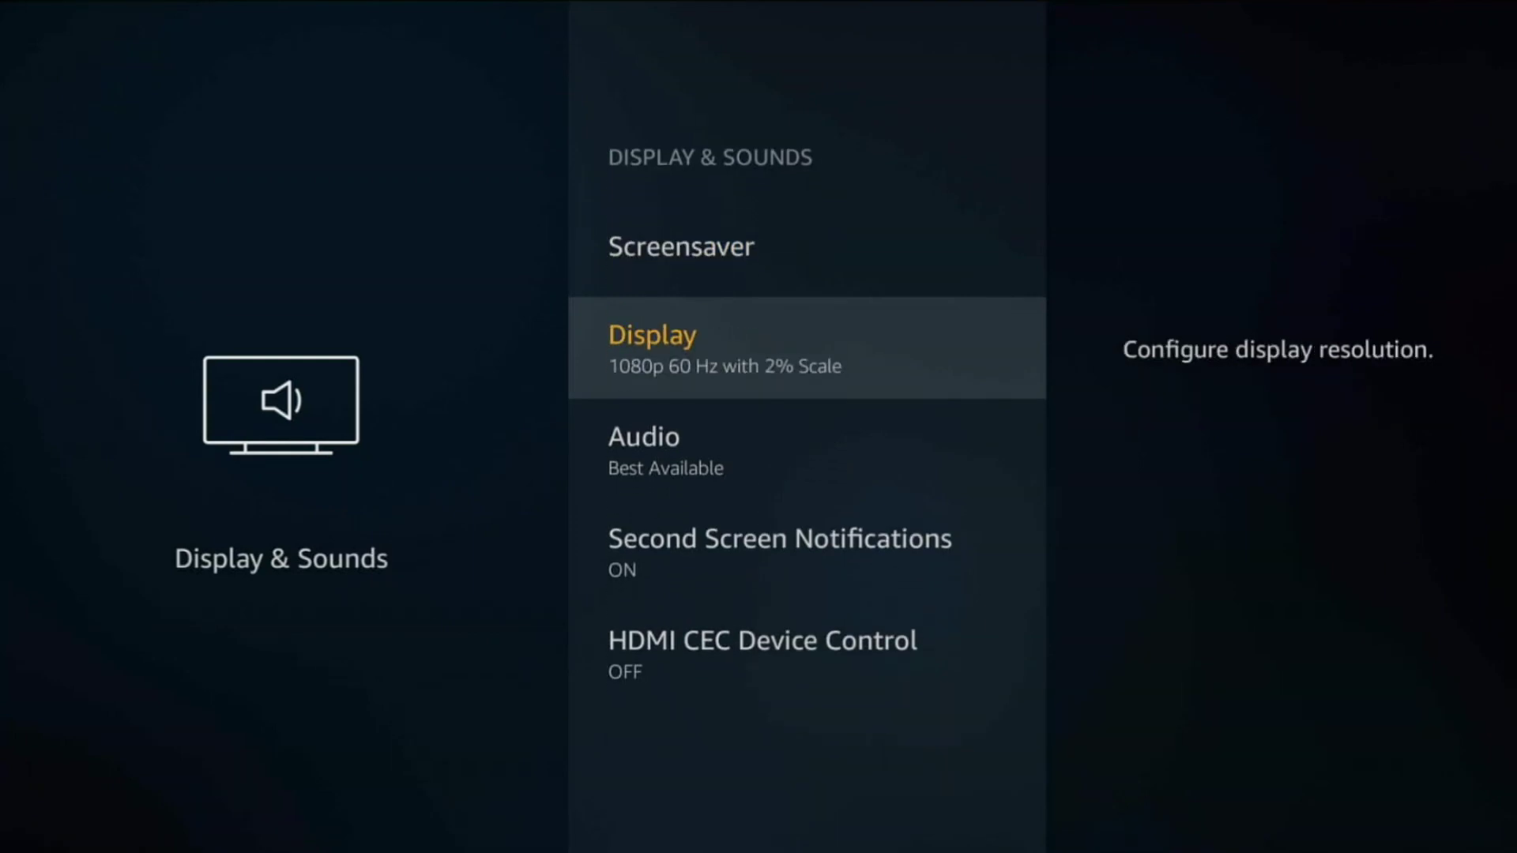
{"action": "key", "text": "Down"}
{"action": "key", "text": "Down"}
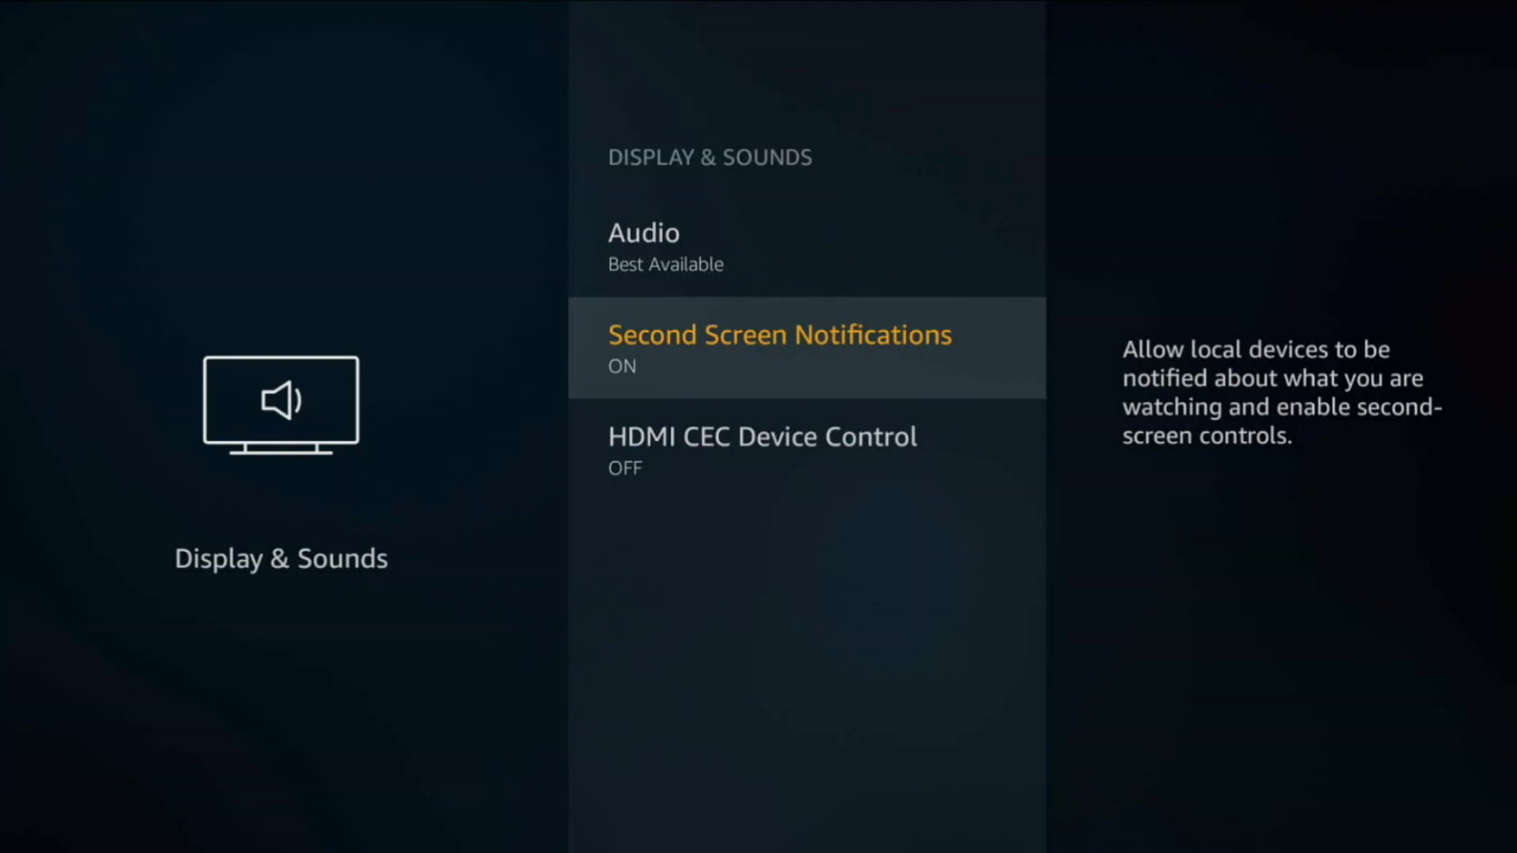
Set Second Screen Notifications OFF, leaving HDMI CEC Device Control off, and go back
{"action": "key", "text": "Return"}
{"action": "key", "text": "Down"}
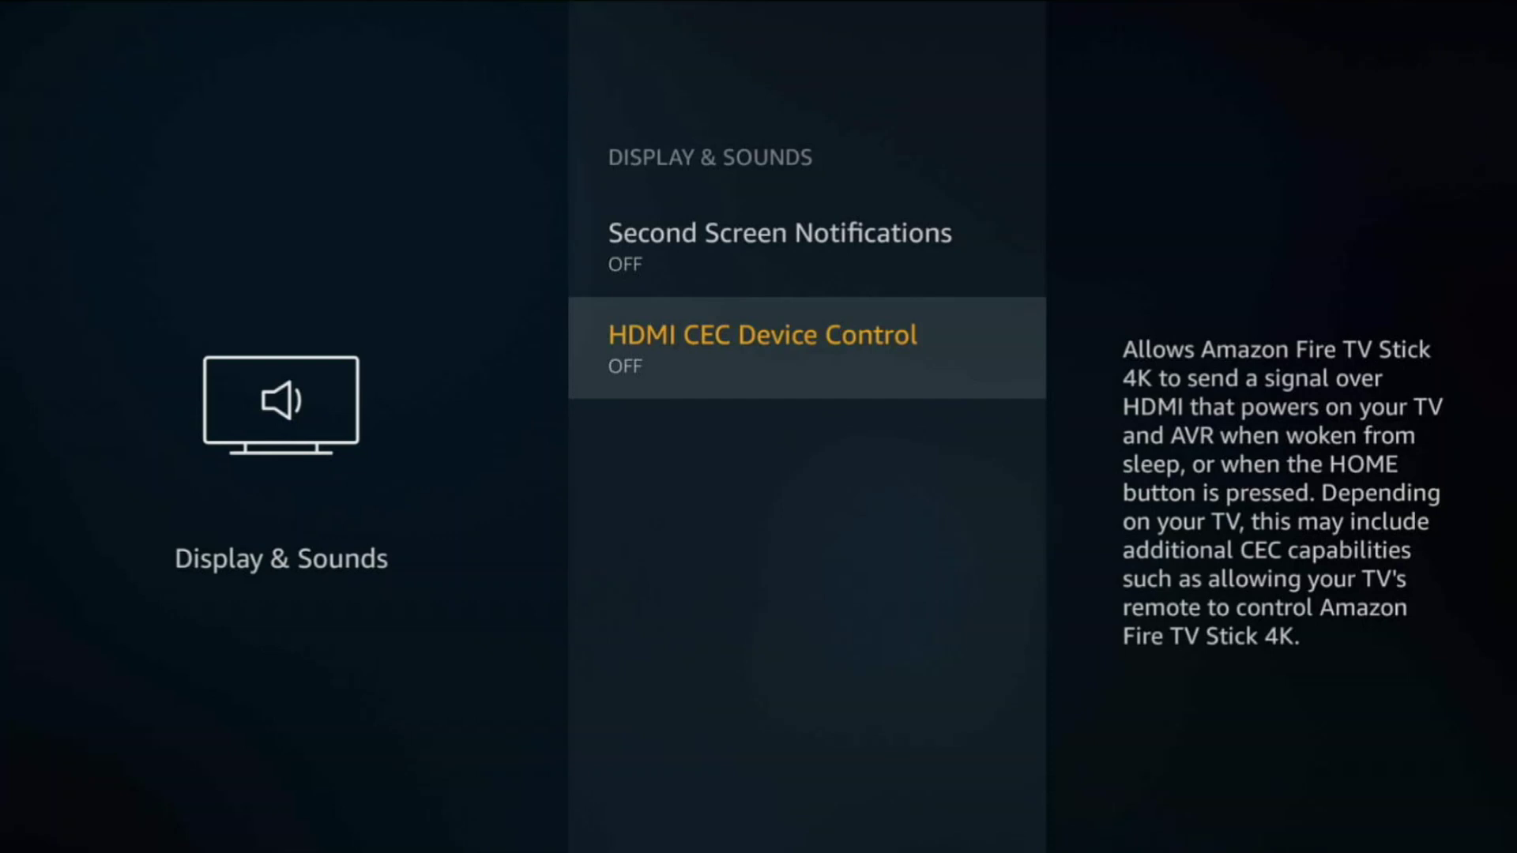
{"action": "key", "text": "Up"}
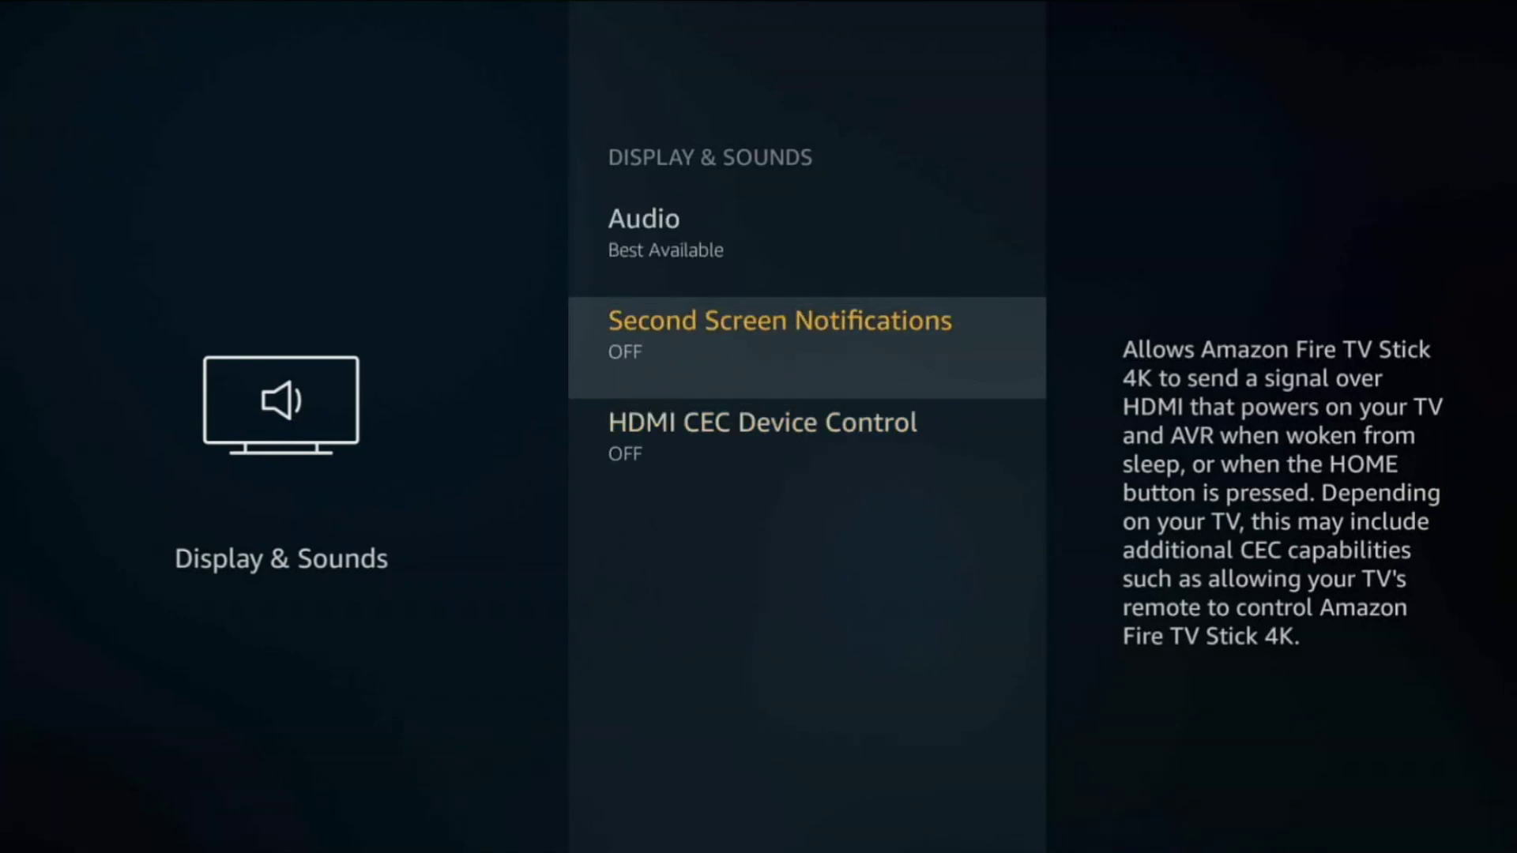
{"action": "key", "text": "Escape"}
Check under Applications that GameCircle's Whispersync is OFF
{"action": "key", "text": "Right"}
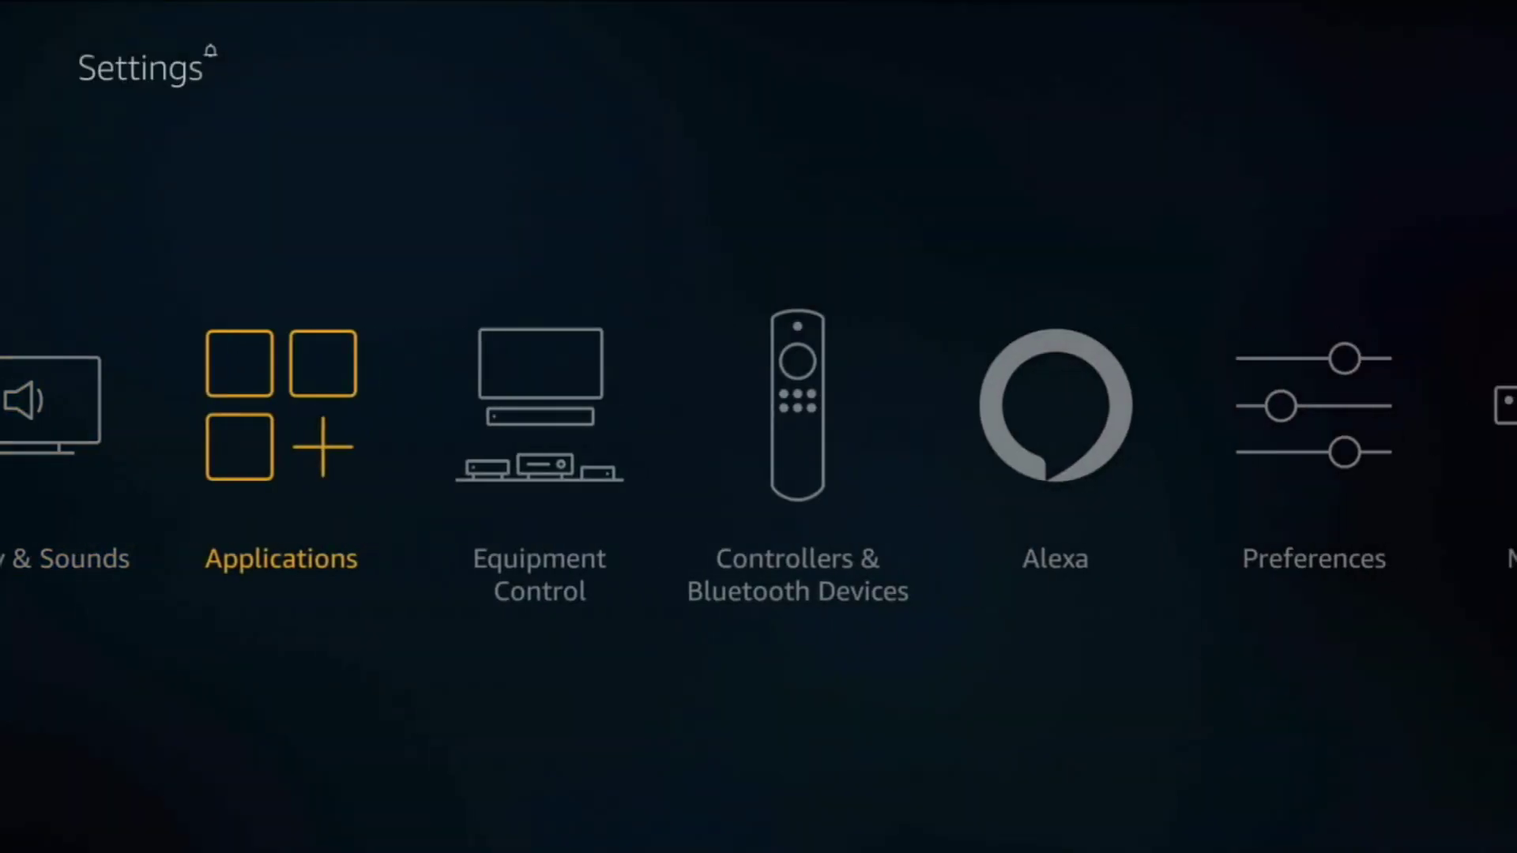
{"action": "key", "text": "Return"}
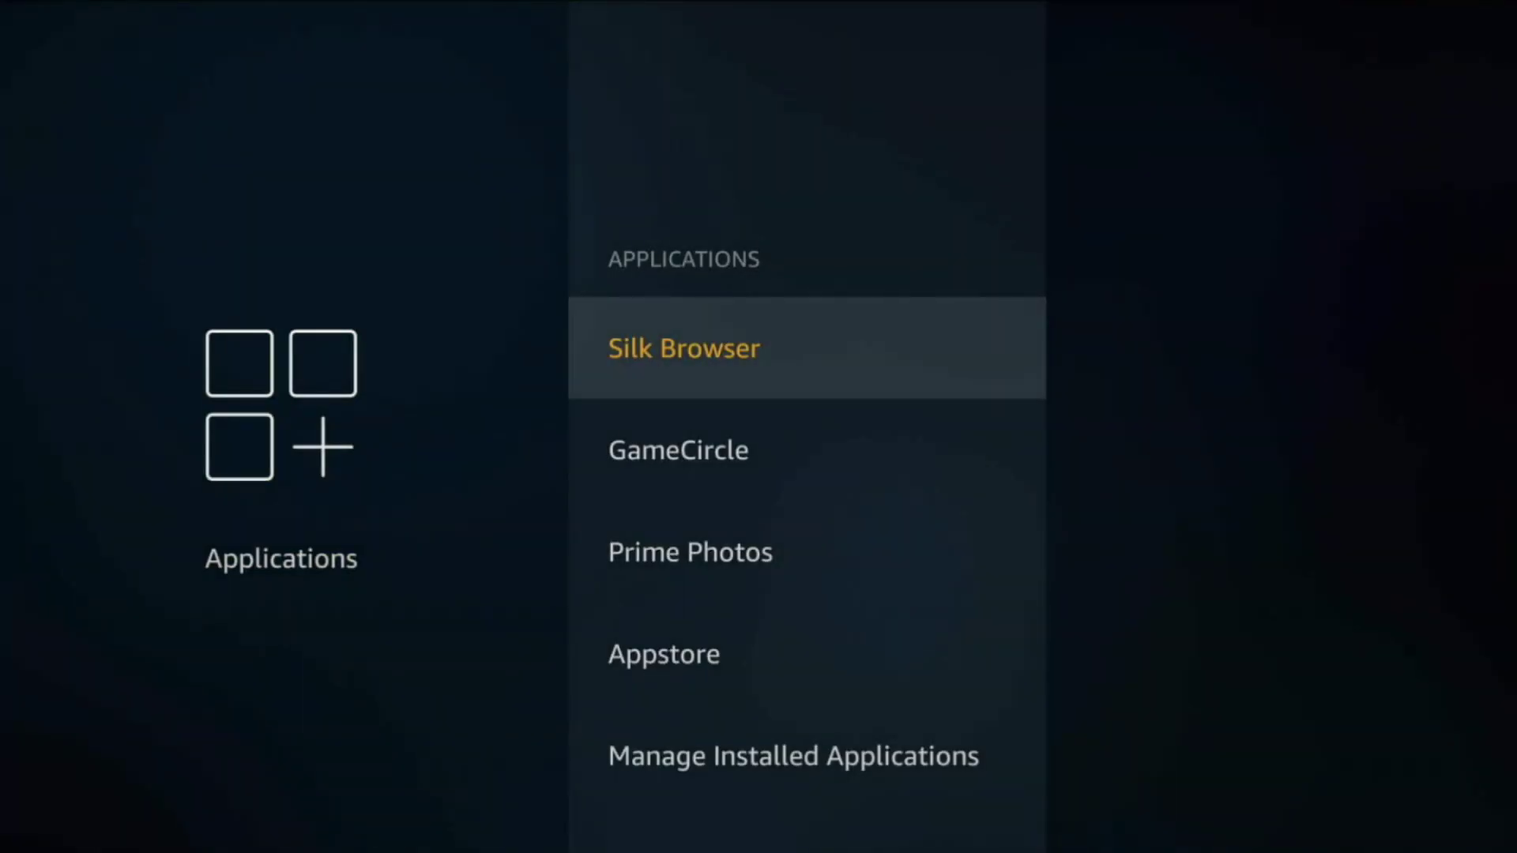
{"action": "key", "text": "Down"}
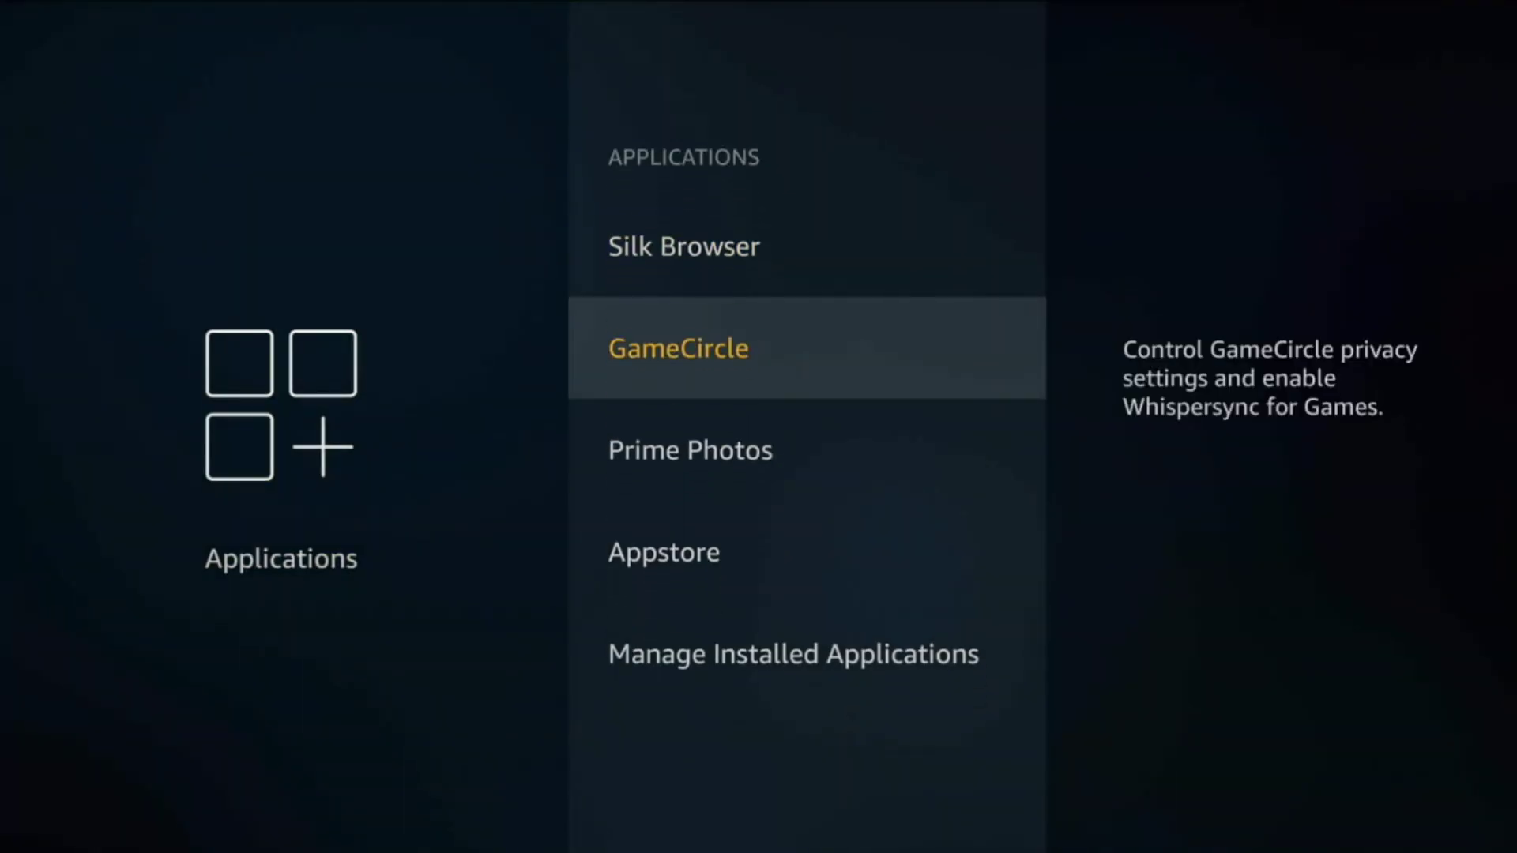
{"action": "key", "text": "Return"}
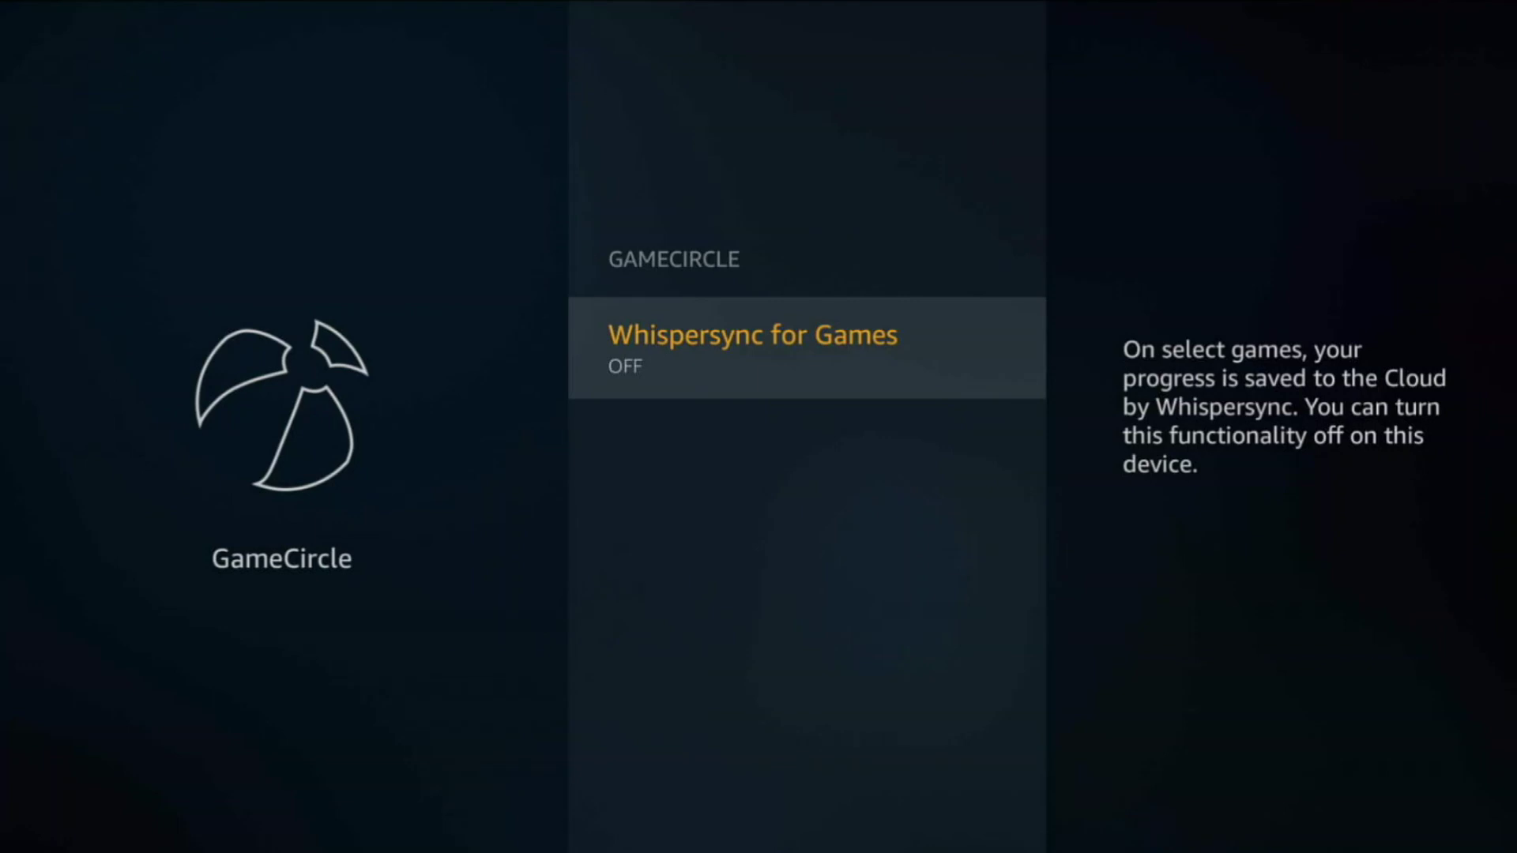
{"action": "key", "text": "Escape"}
Set Prime Photos' Allow Guest Connections OFF and disable Access Prime Photos
{"action": "key", "text": "Down"}
{"action": "key", "text": "Return"}
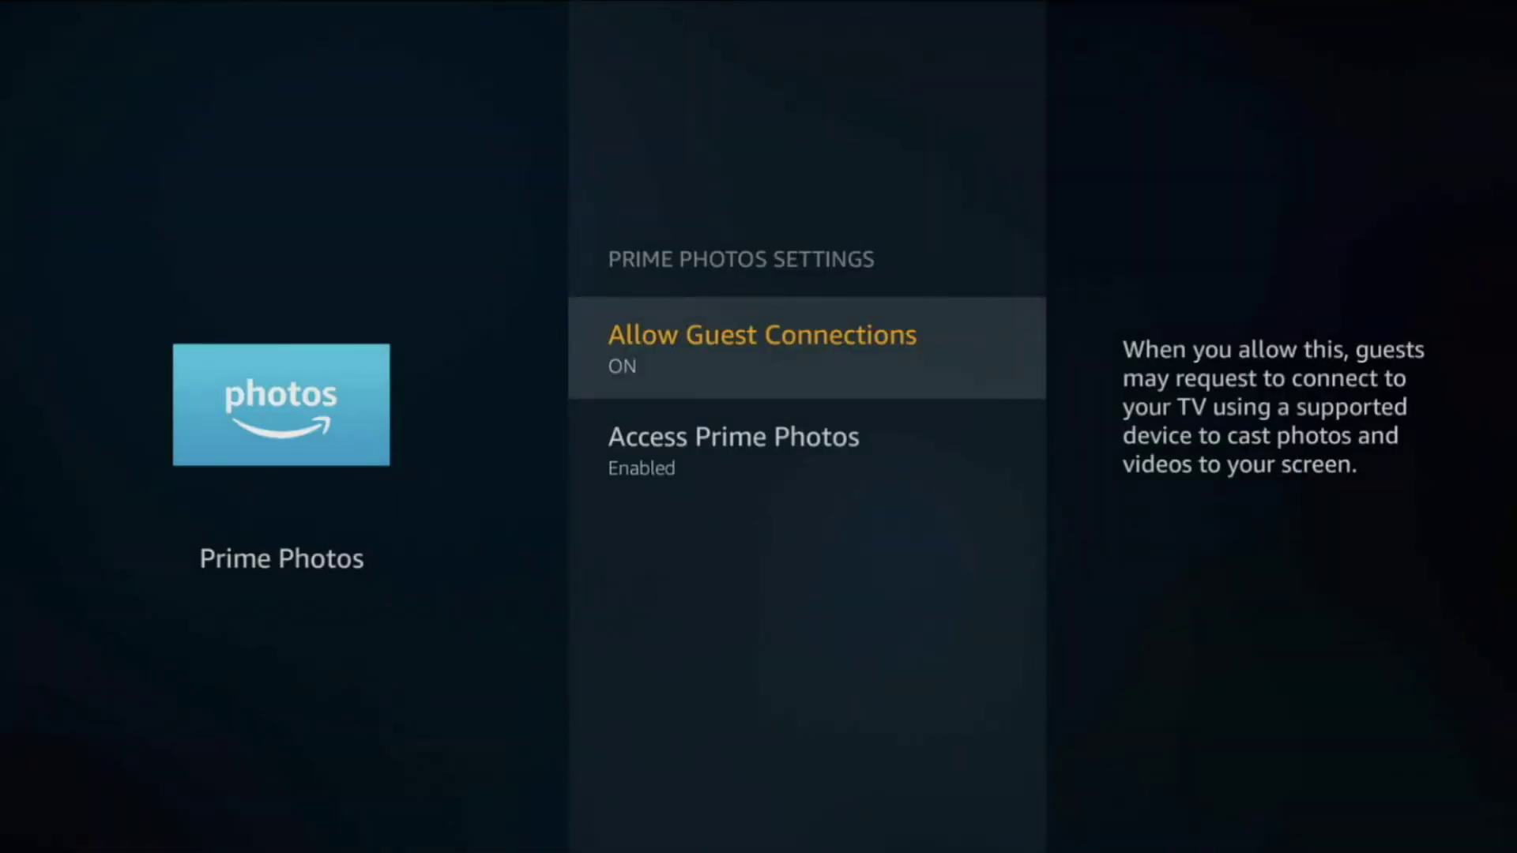
{"action": "key", "text": "Return"}
{"action": "key", "text": "Down"}
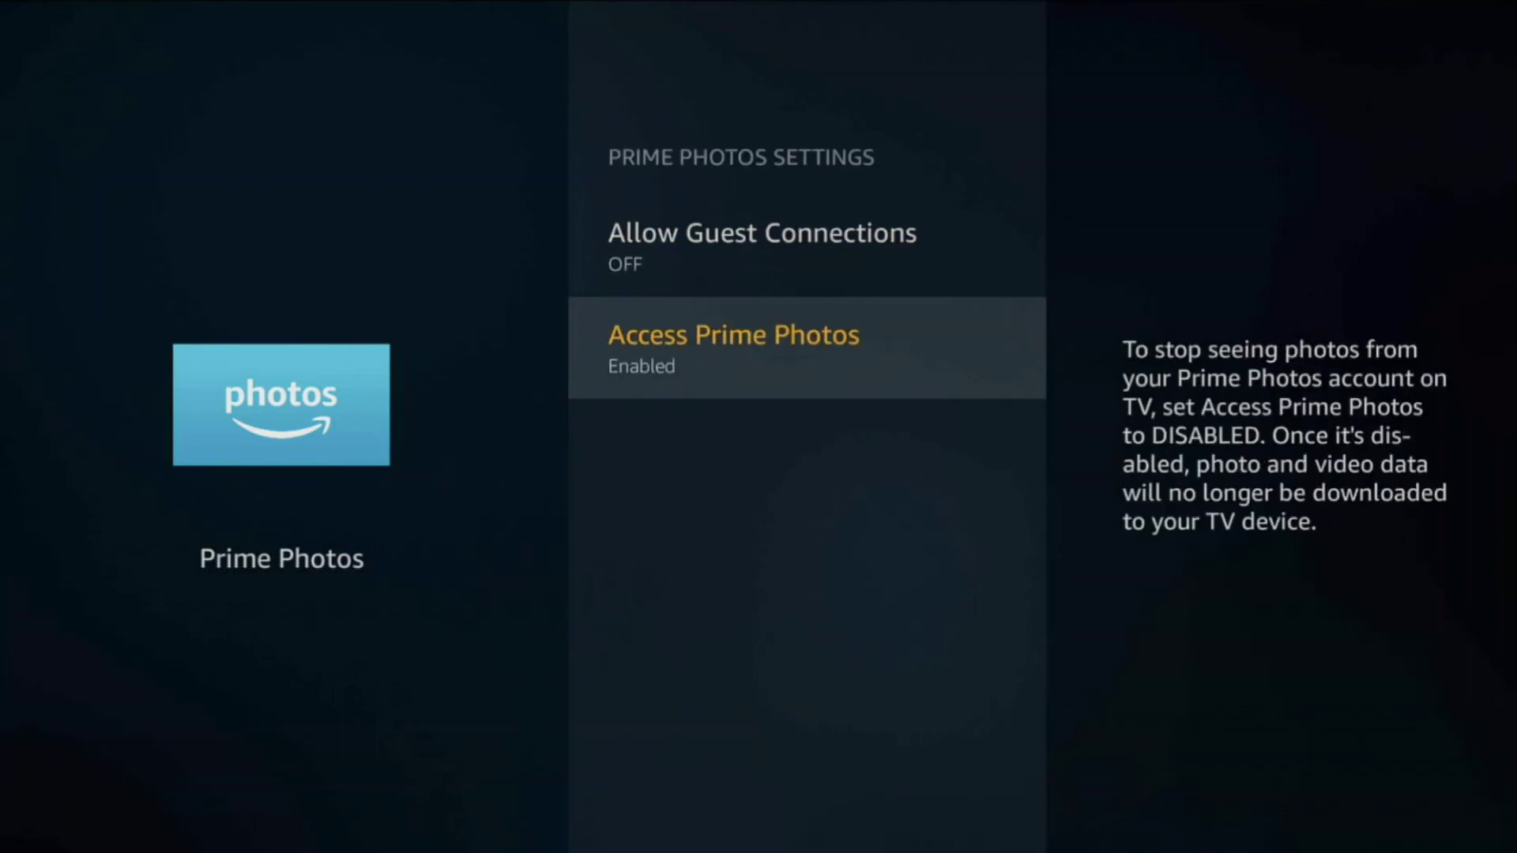
{"action": "key", "text": "Return"}
{"action": "key", "text": "Return"}
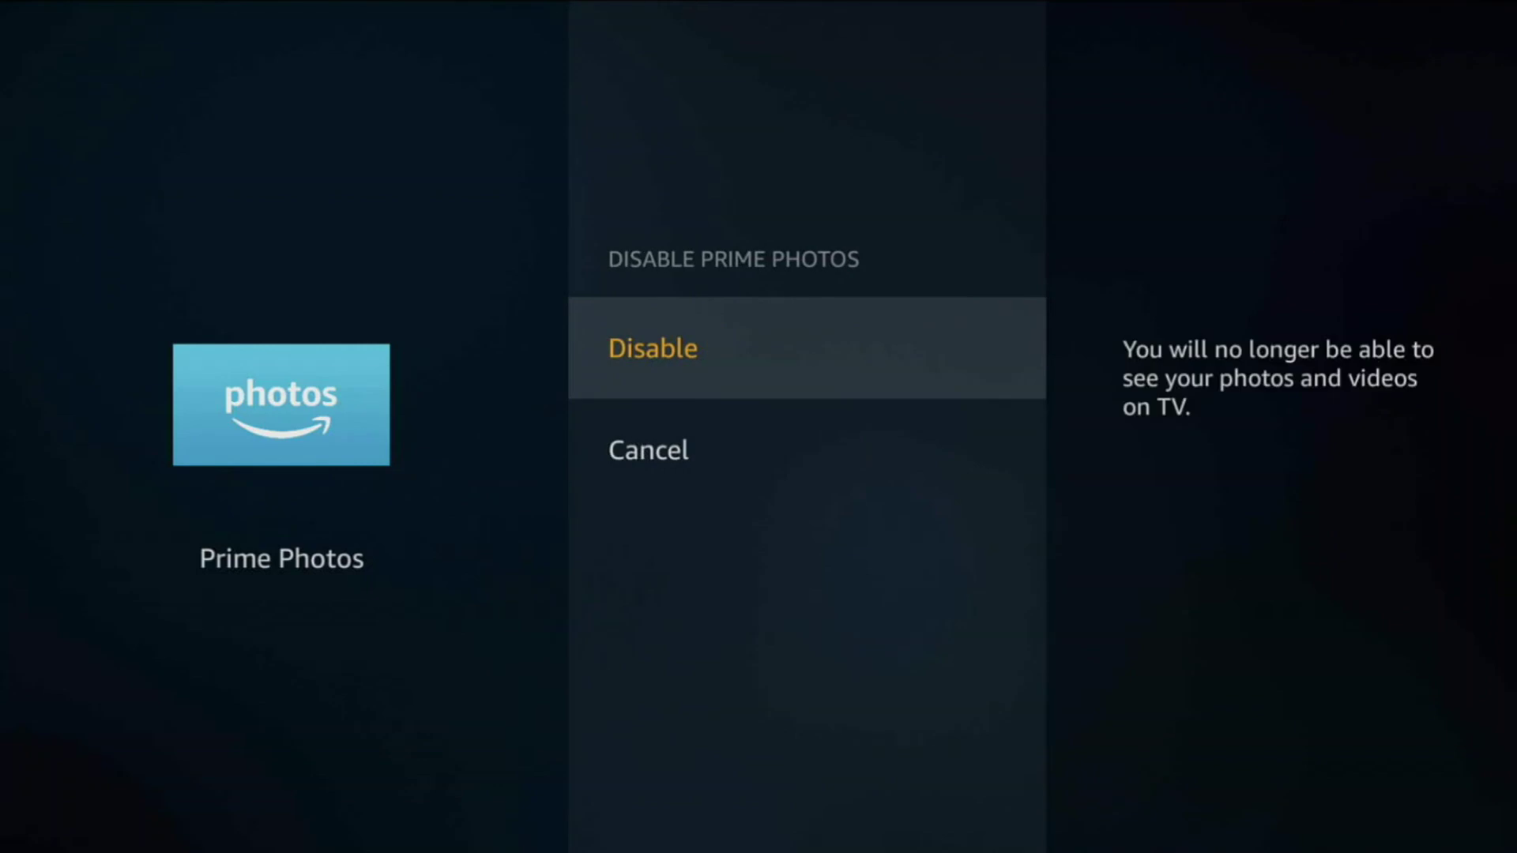
{"action": "key", "text": "Escape"}
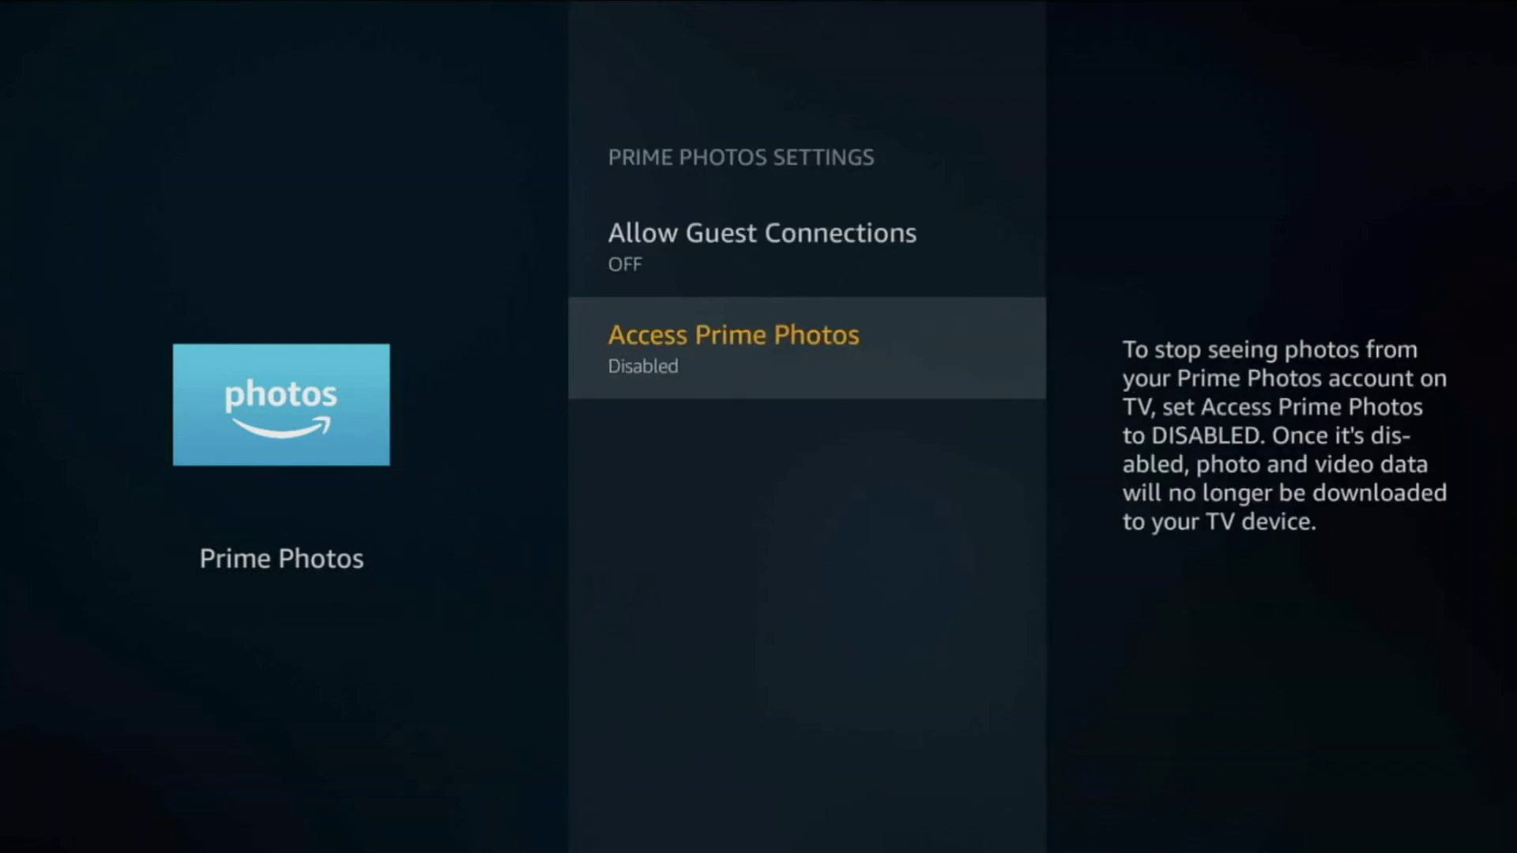
{"action": "key", "text": "Up"}
{"action": "key", "text": "Down"}
{"action": "key", "text": "Up"}
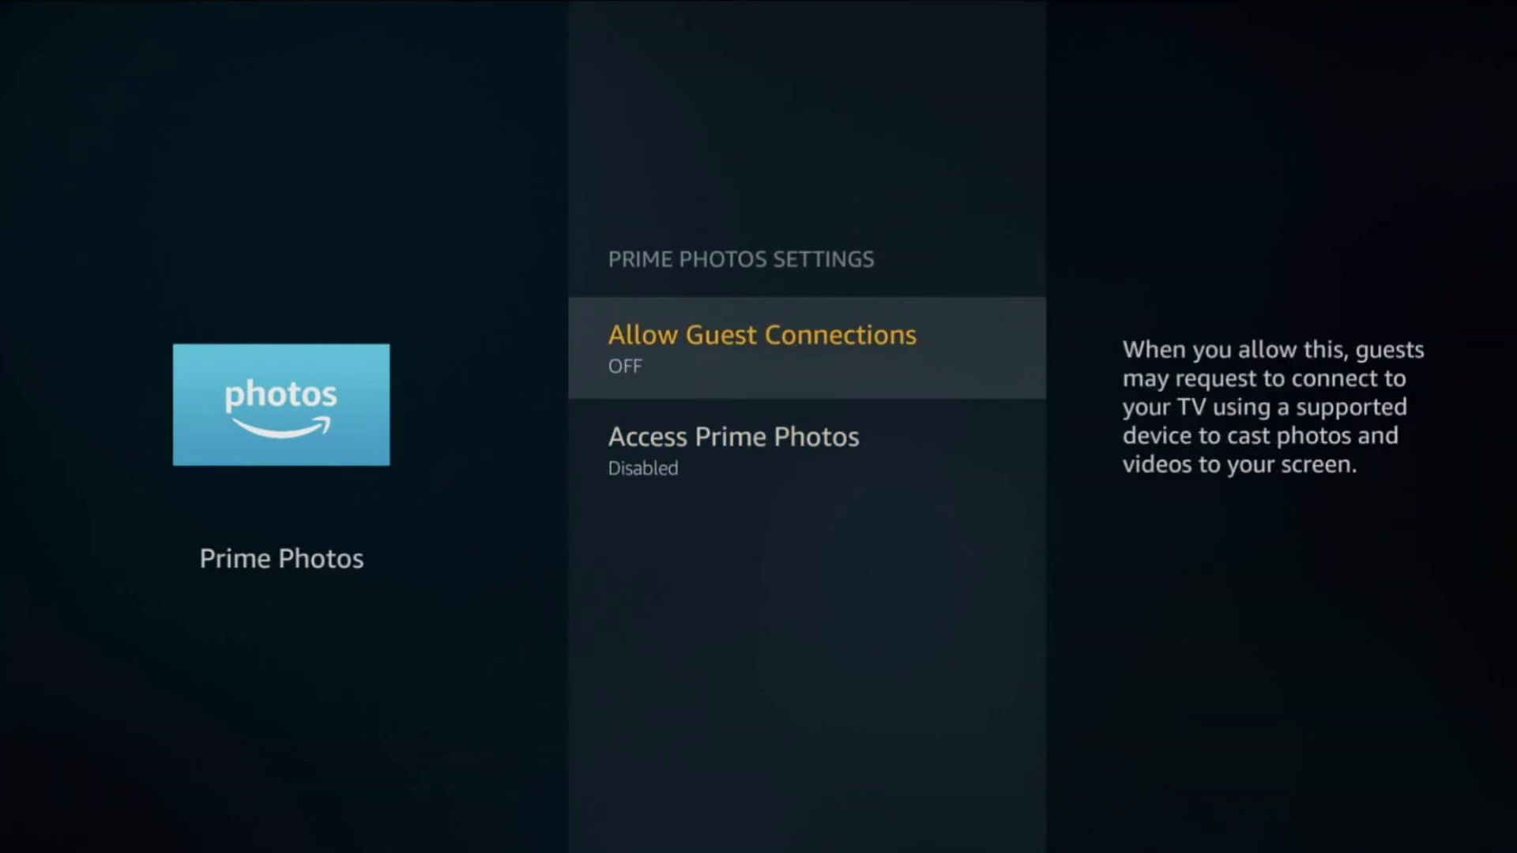
{"action": "key", "text": "Escape"}
{"action": "key", "text": "Down"}
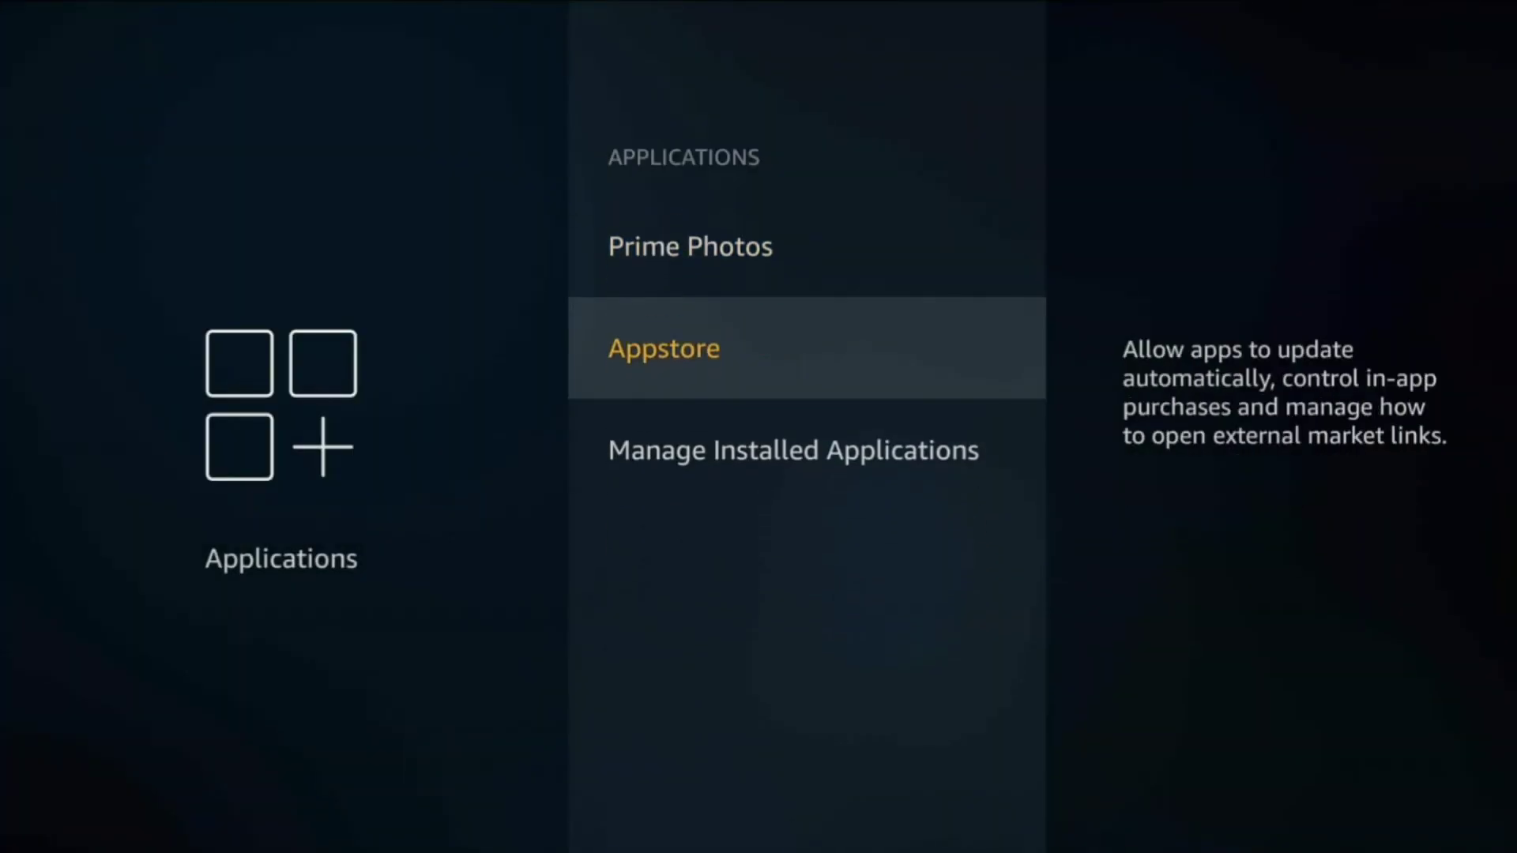
Look through Appstore's In-App Purchases, notifications and Hide Cloud Apps settings without changes
{"action": "key", "text": "Return"}
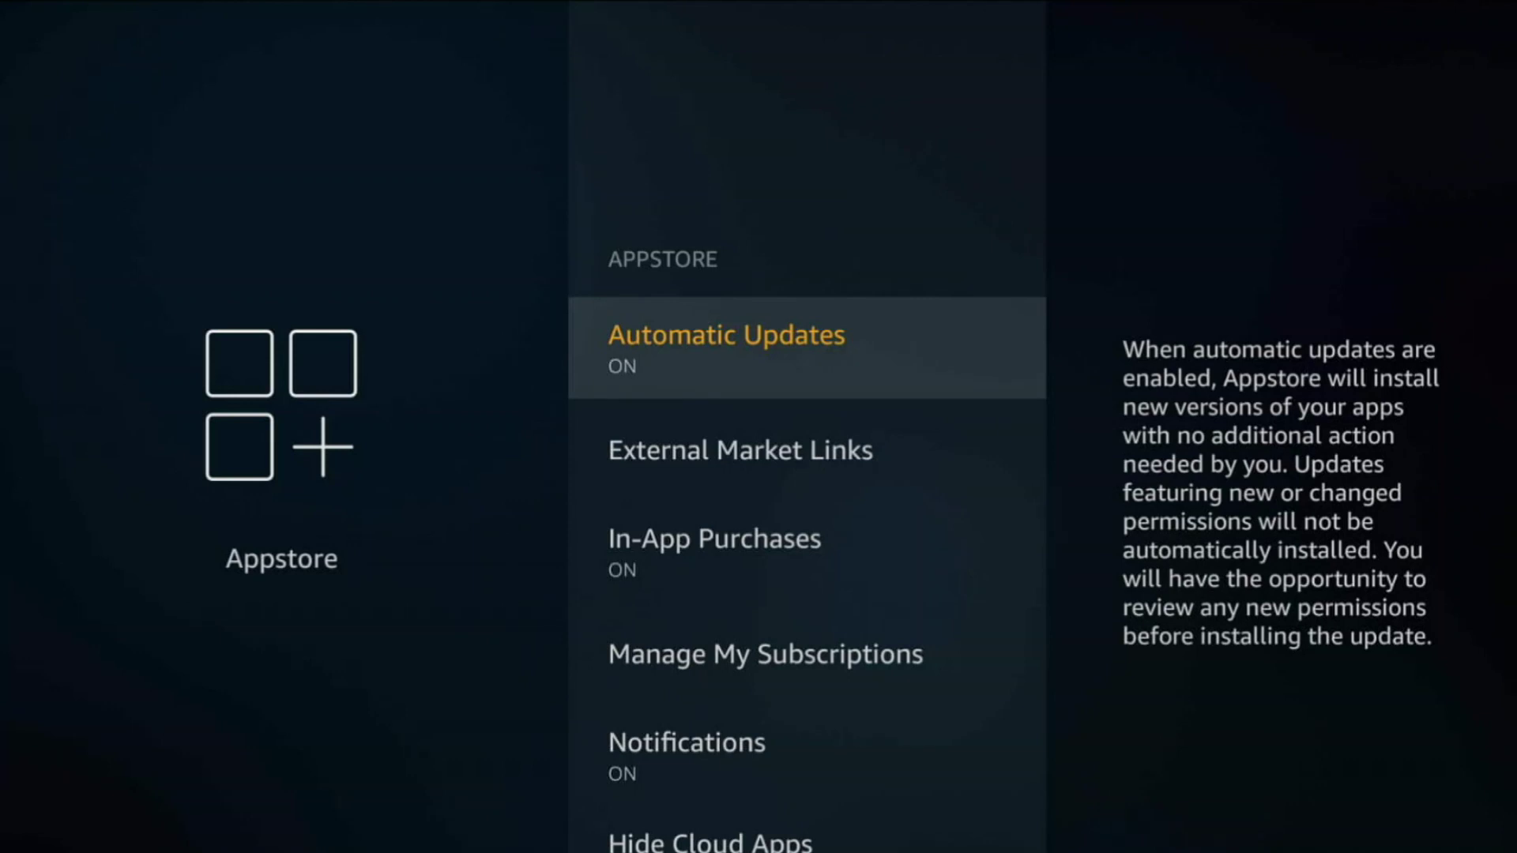
{"action": "key", "text": "Down"}
{"action": "key", "text": "Down"}
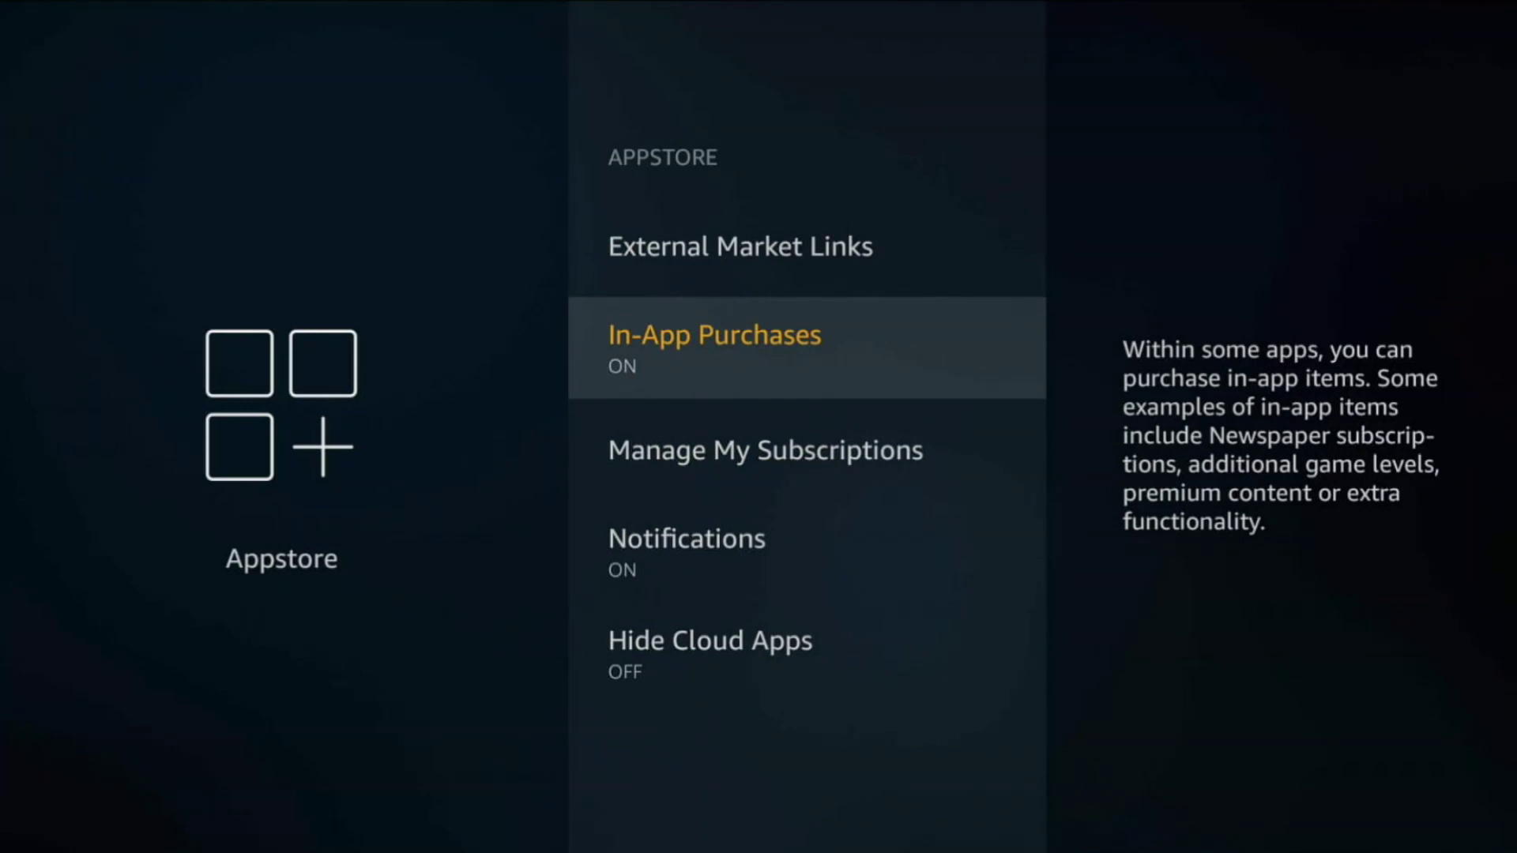
{"action": "key", "text": "Down"}
{"action": "key", "text": "Down"}
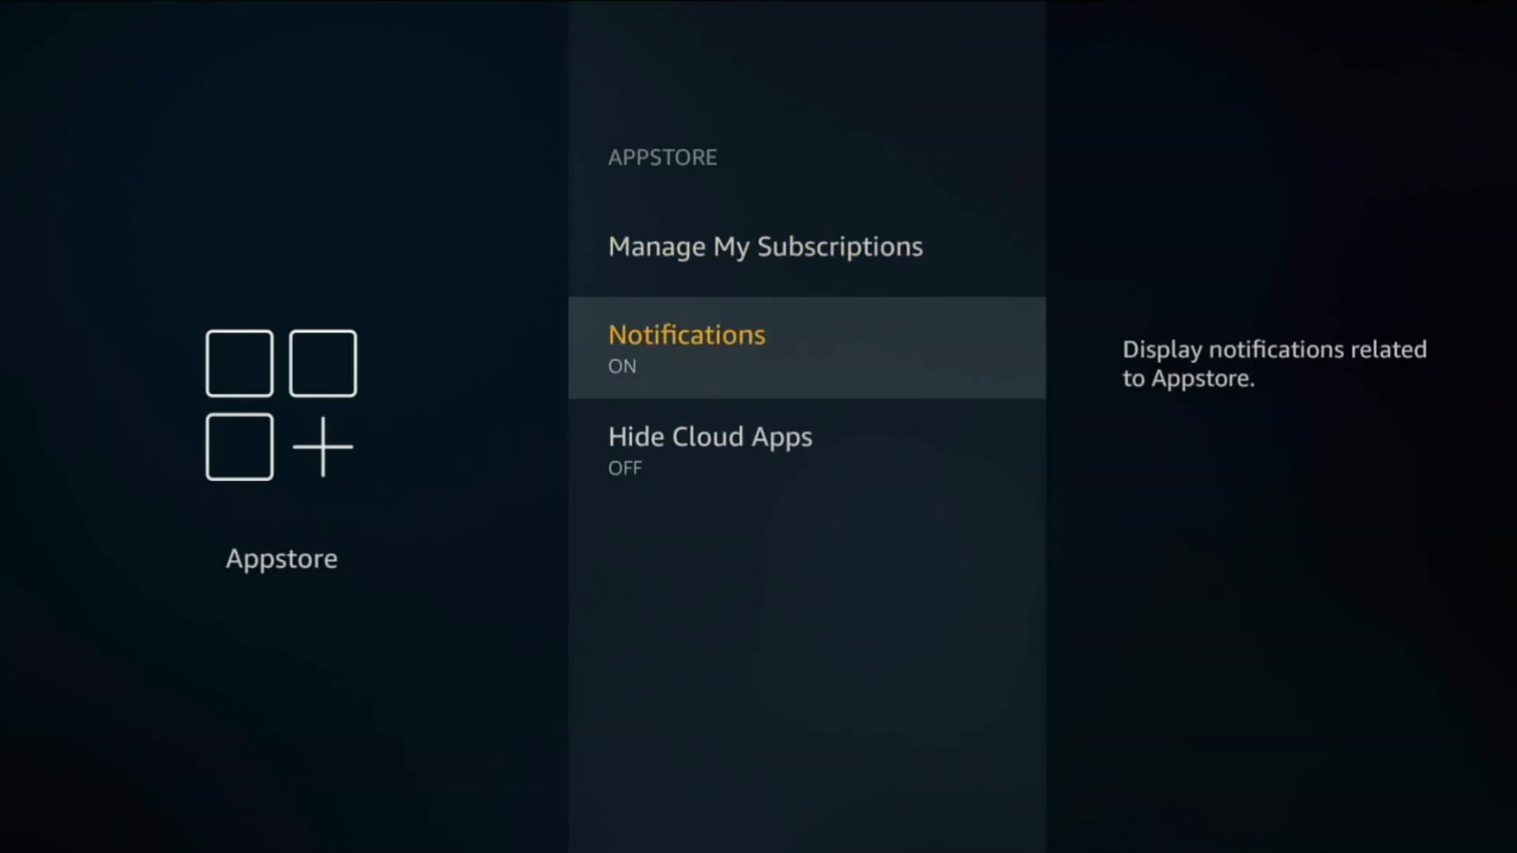
{"action": "key", "text": "Down"}
{"action": "key", "text": "Up"}
{"action": "key", "text": "Up"}
{"action": "key", "text": "Up"}
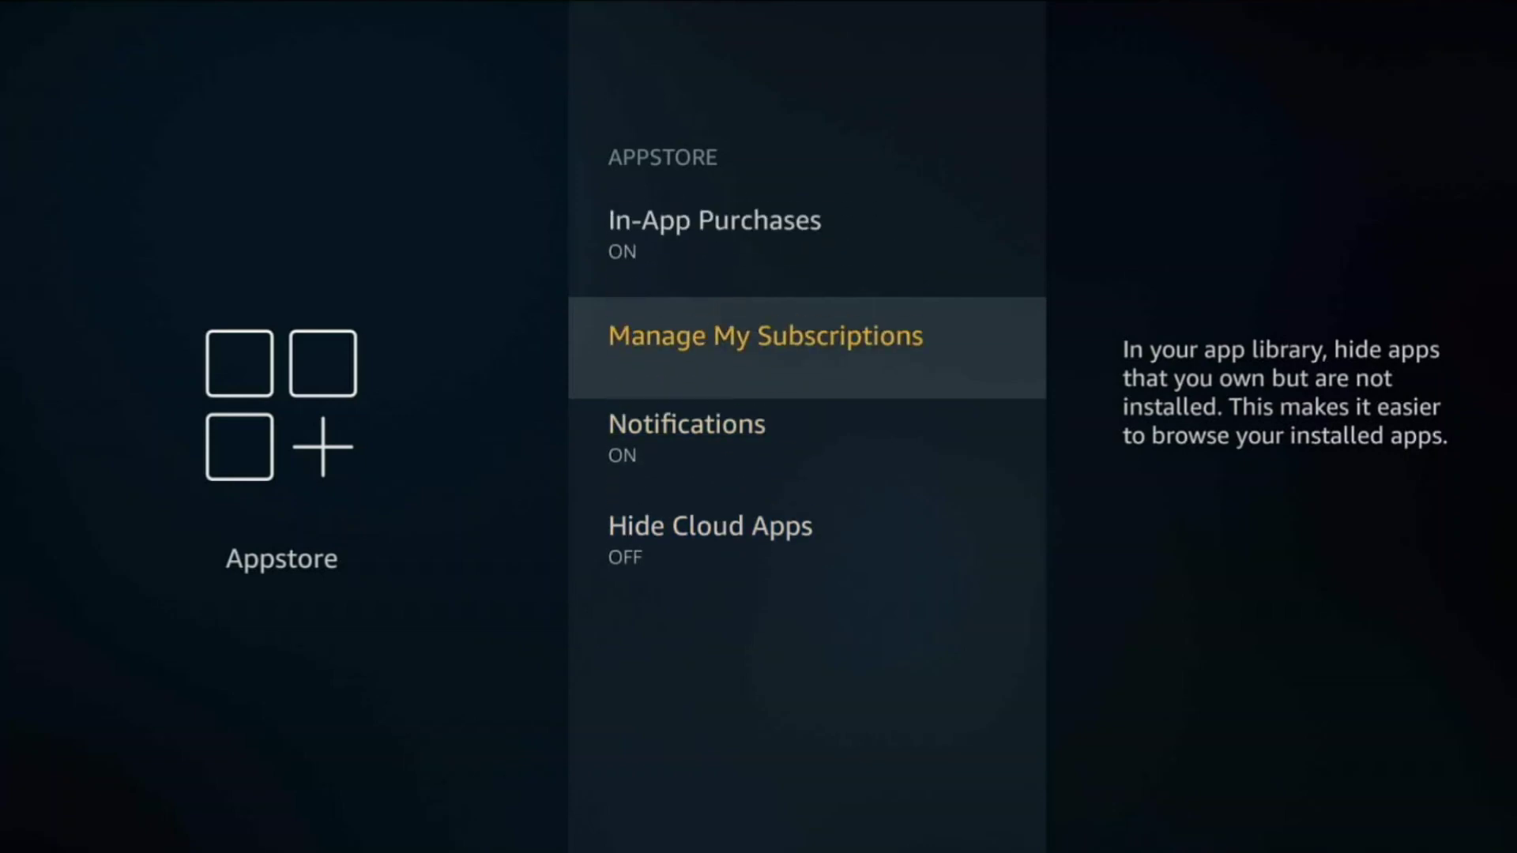
{"action": "key", "text": "Escape"}
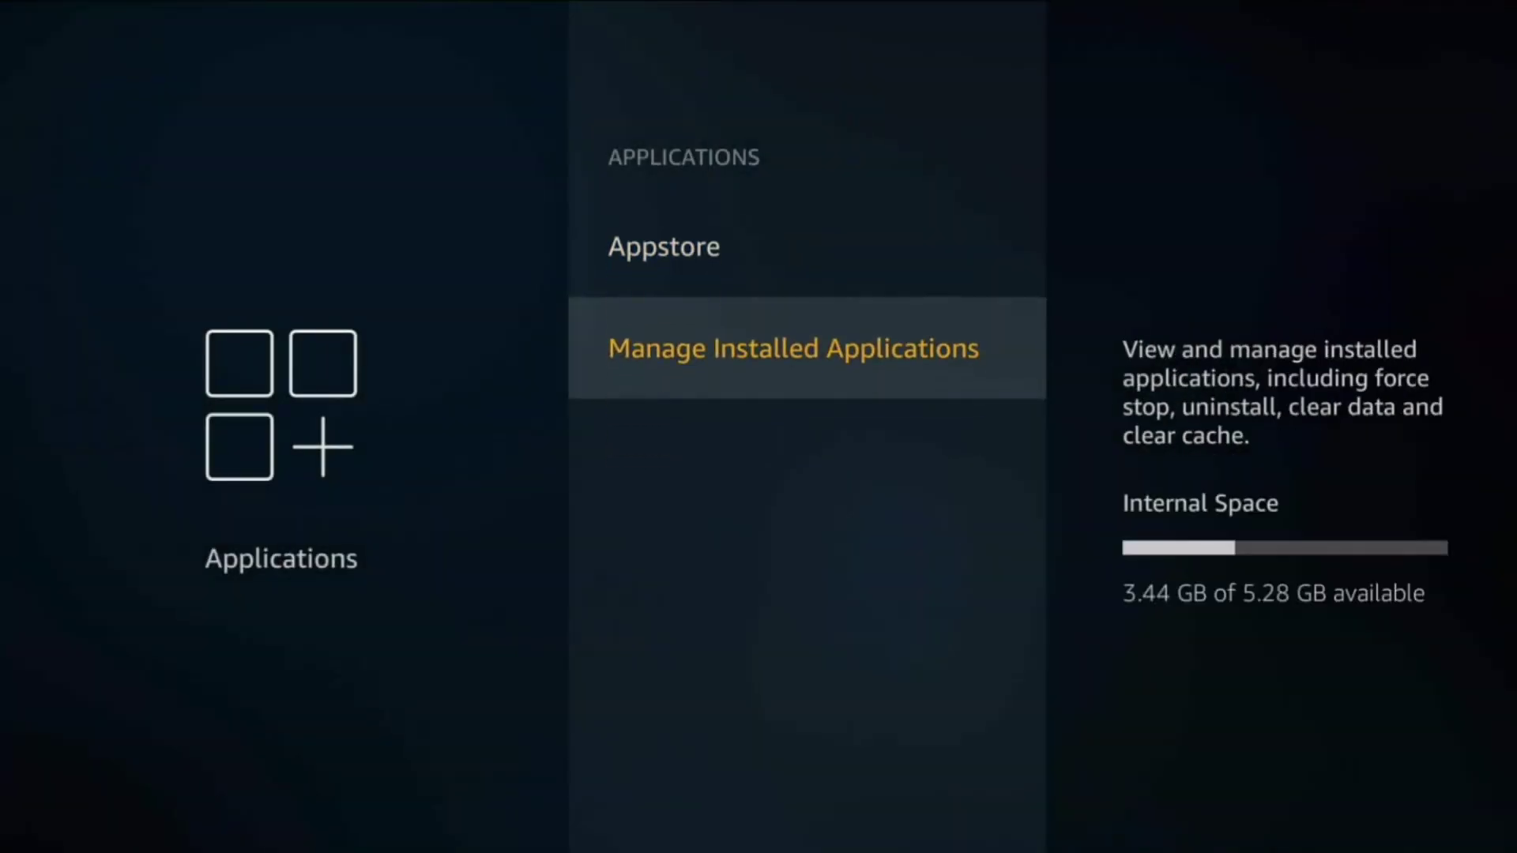
Browse installed apps from Alexa Shopping to YouTube and view the Video app's page
{"action": "key", "text": "Return"}
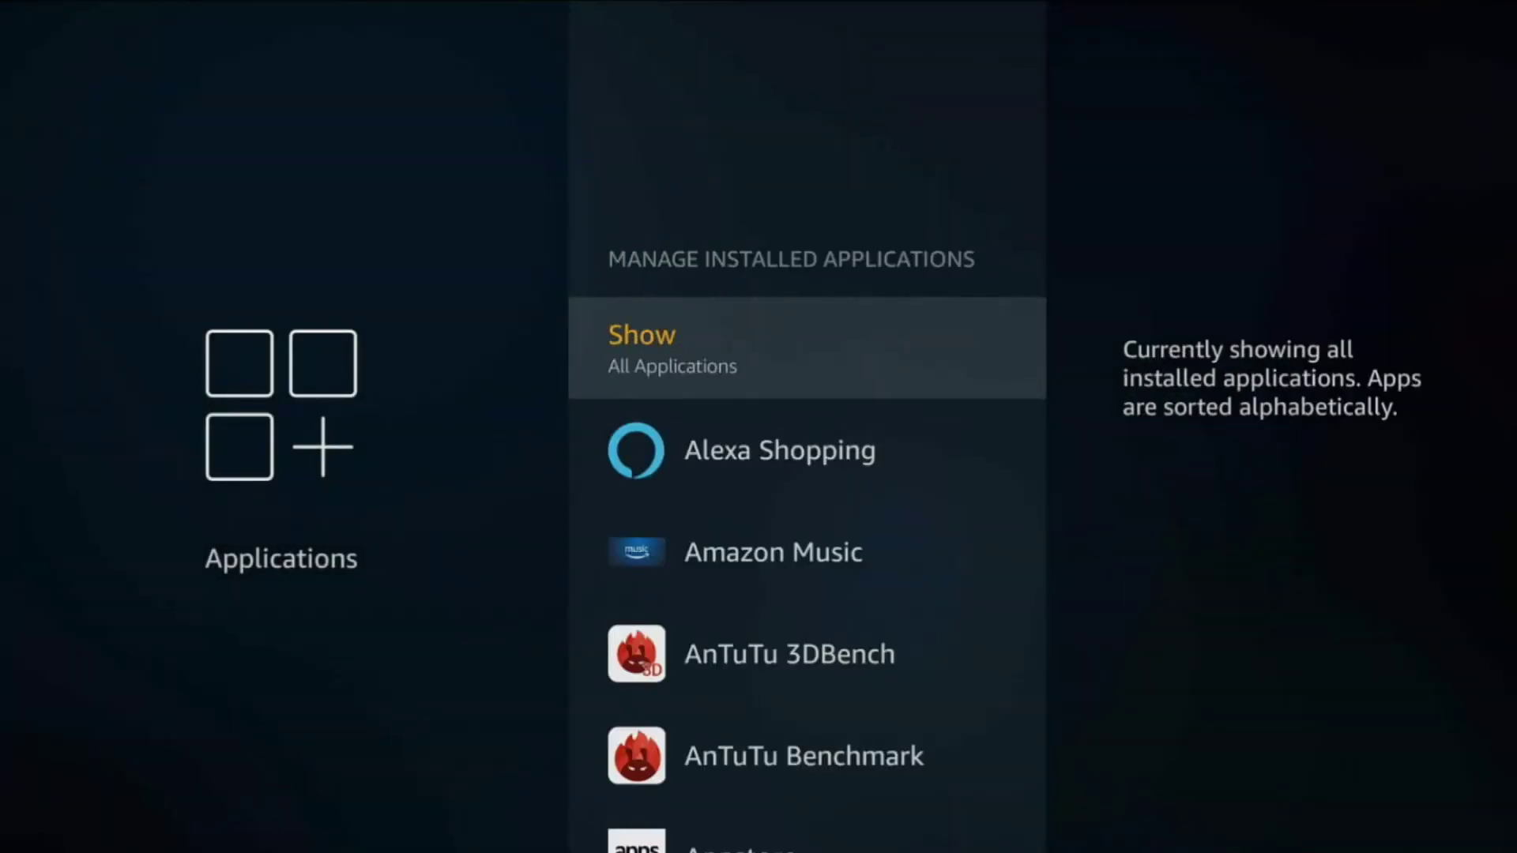
{"action": "key", "text": "Down"}
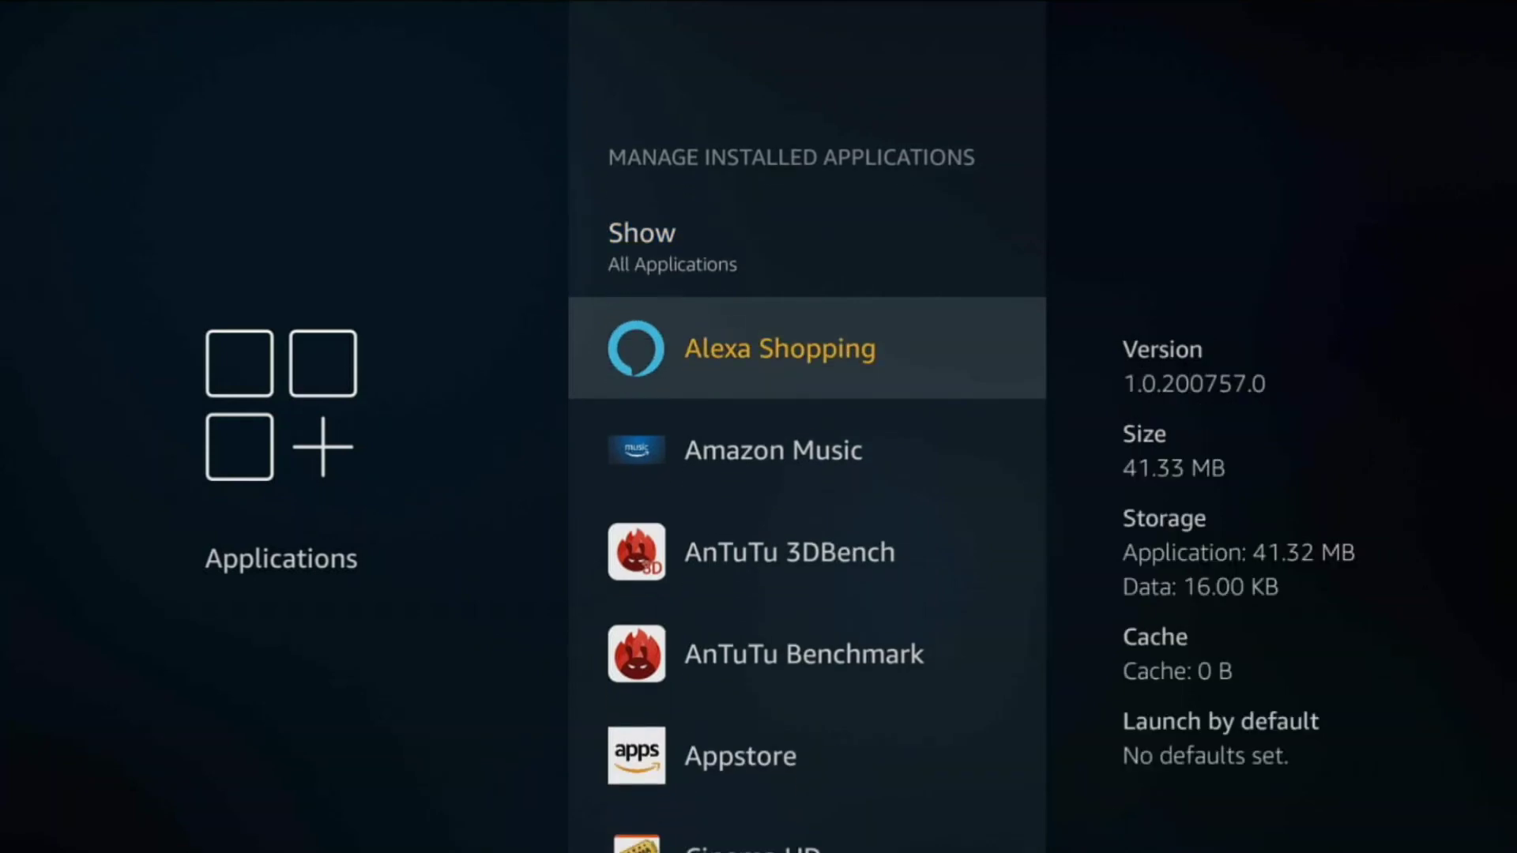
{"action": "key", "text": "Down"}
{"action": "key", "text": "Down"}
{"action": "key", "text": "Down"}
{"action": "key", "text": "Down"}
{"action": "key", "text": "Down"}
{"action": "key", "text": "Down"}
{"action": "key", "text": "Down"}
{"action": "key", "text": "Down"}
{"action": "key", "text": "Down"}
{"action": "key", "text": "Down"}
{"action": "key", "text": "Down"}
{"action": "key", "text": "Down"}
{"action": "key", "text": "Down"}
{"action": "key", "text": "Down"}
{"action": "key", "text": "Down"}
{"action": "key", "text": "Down"}
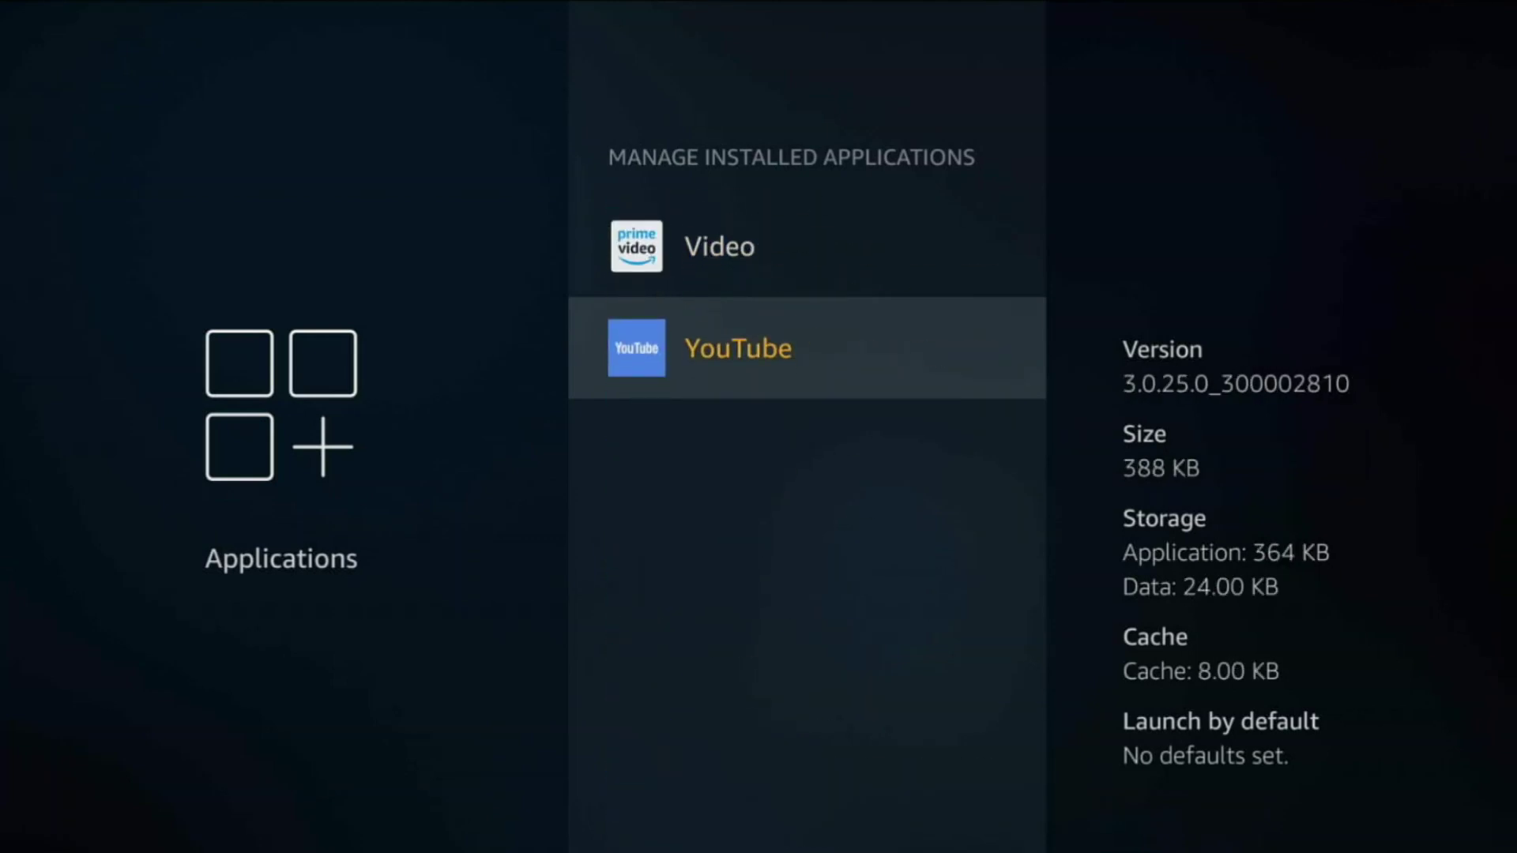
{"action": "key", "text": "Up"}
{"action": "key", "text": "Up"}
{"action": "key", "text": "Up"}
{"action": "key", "text": "Up"}
{"action": "key", "text": "Up"}
{"action": "key", "text": "Up"}
{"action": "key", "text": "Up"}
{"action": "key", "text": "Up"}
{"action": "key", "text": "Up"}
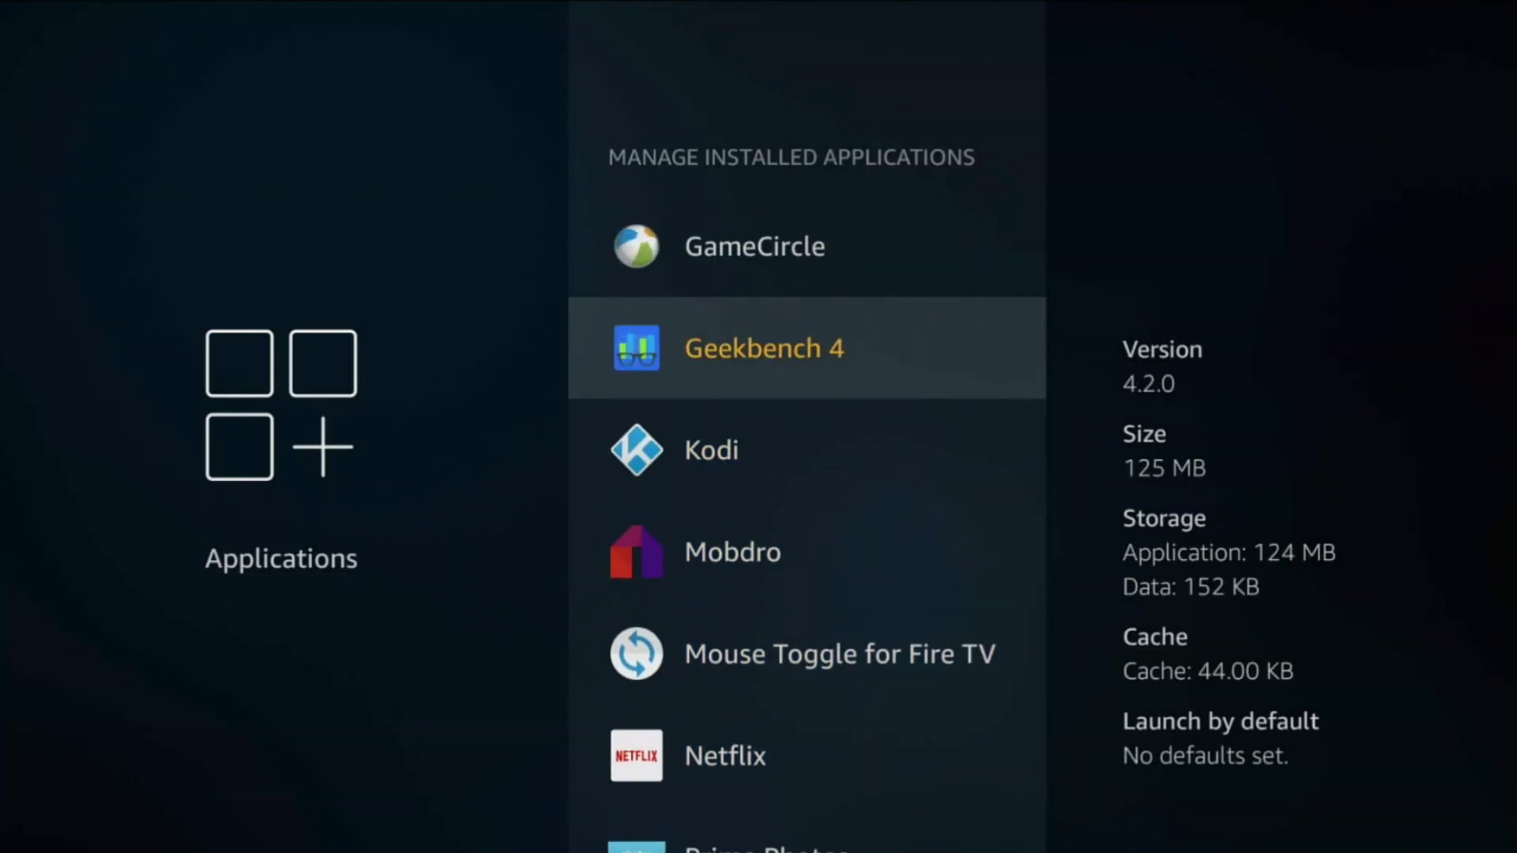
{"action": "key", "text": "Down"}
{"action": "key", "text": "Down"}
{"action": "key", "text": "Down"}
{"action": "key", "text": "Down"}
{"action": "key", "text": "Down"}
{"action": "key", "text": "Down"}
{"action": "key", "text": "Down"}
{"action": "key", "text": "Down"}
{"action": "key", "text": "Down"}
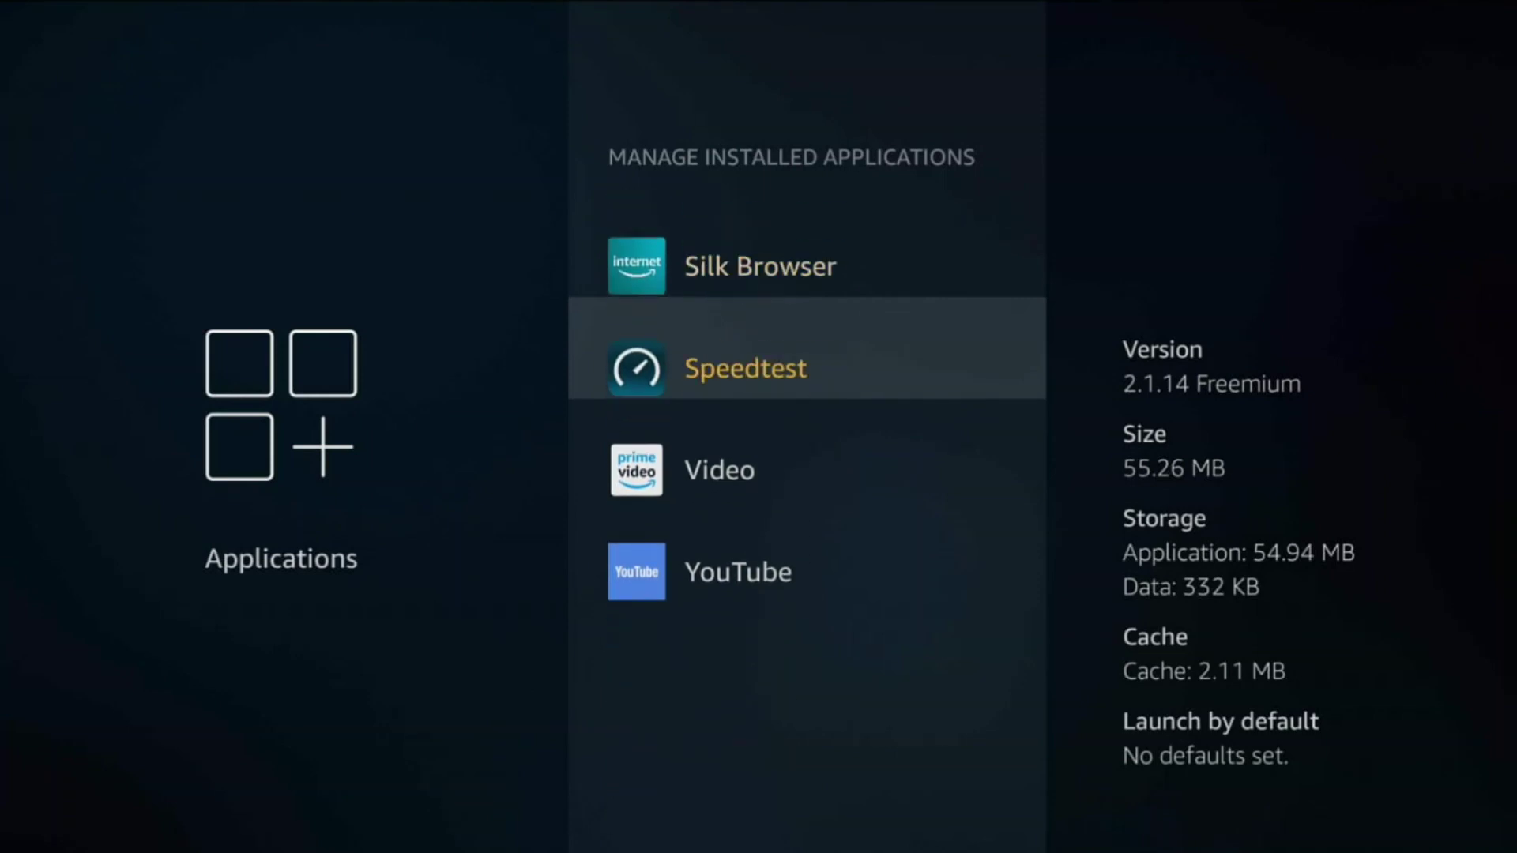
{"action": "key", "text": "Up"}
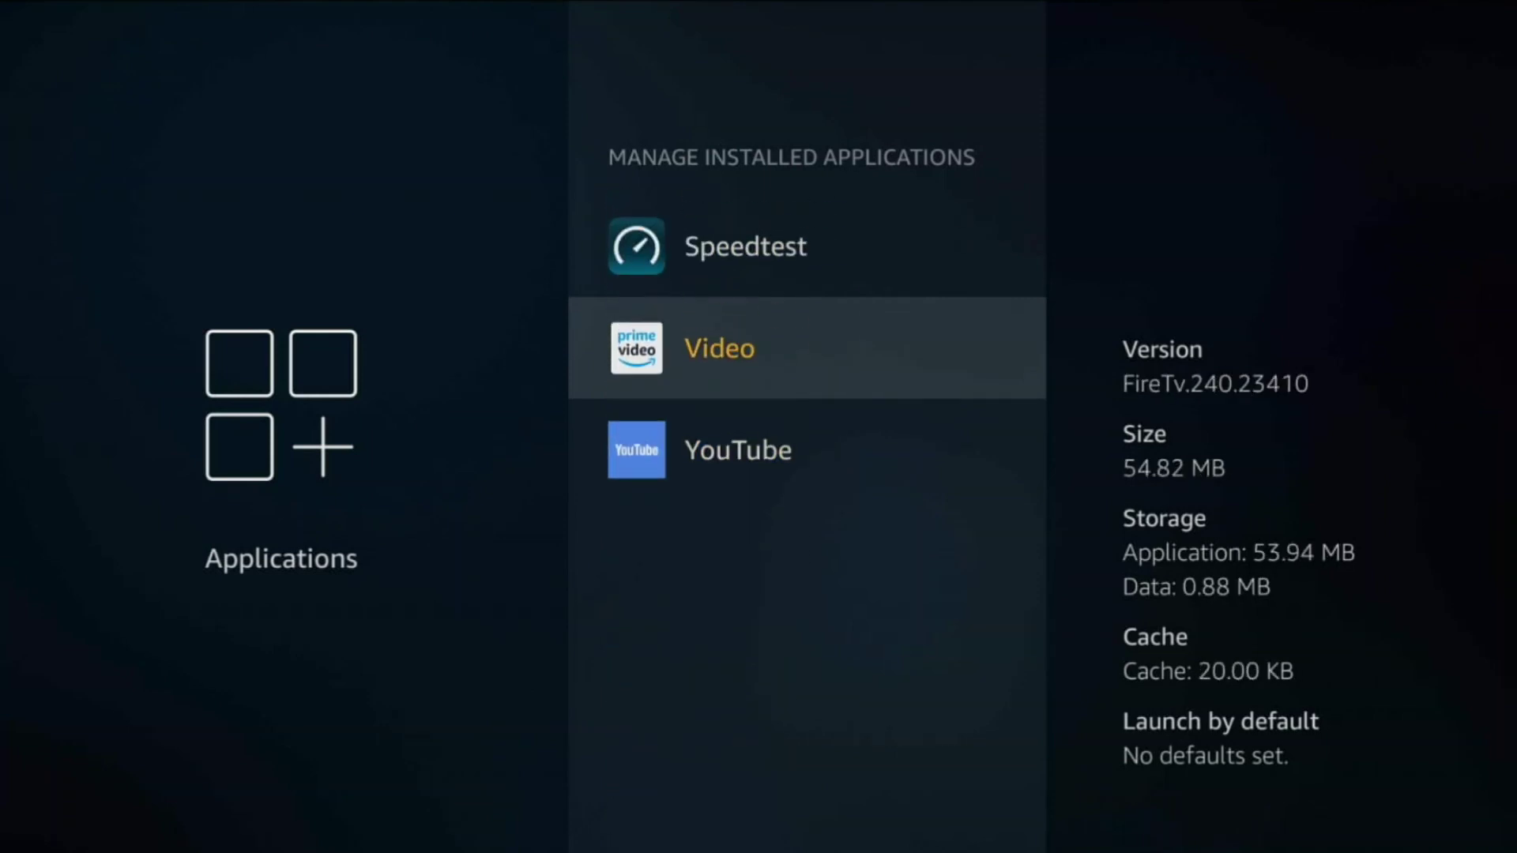
{"action": "key", "text": "Return"}
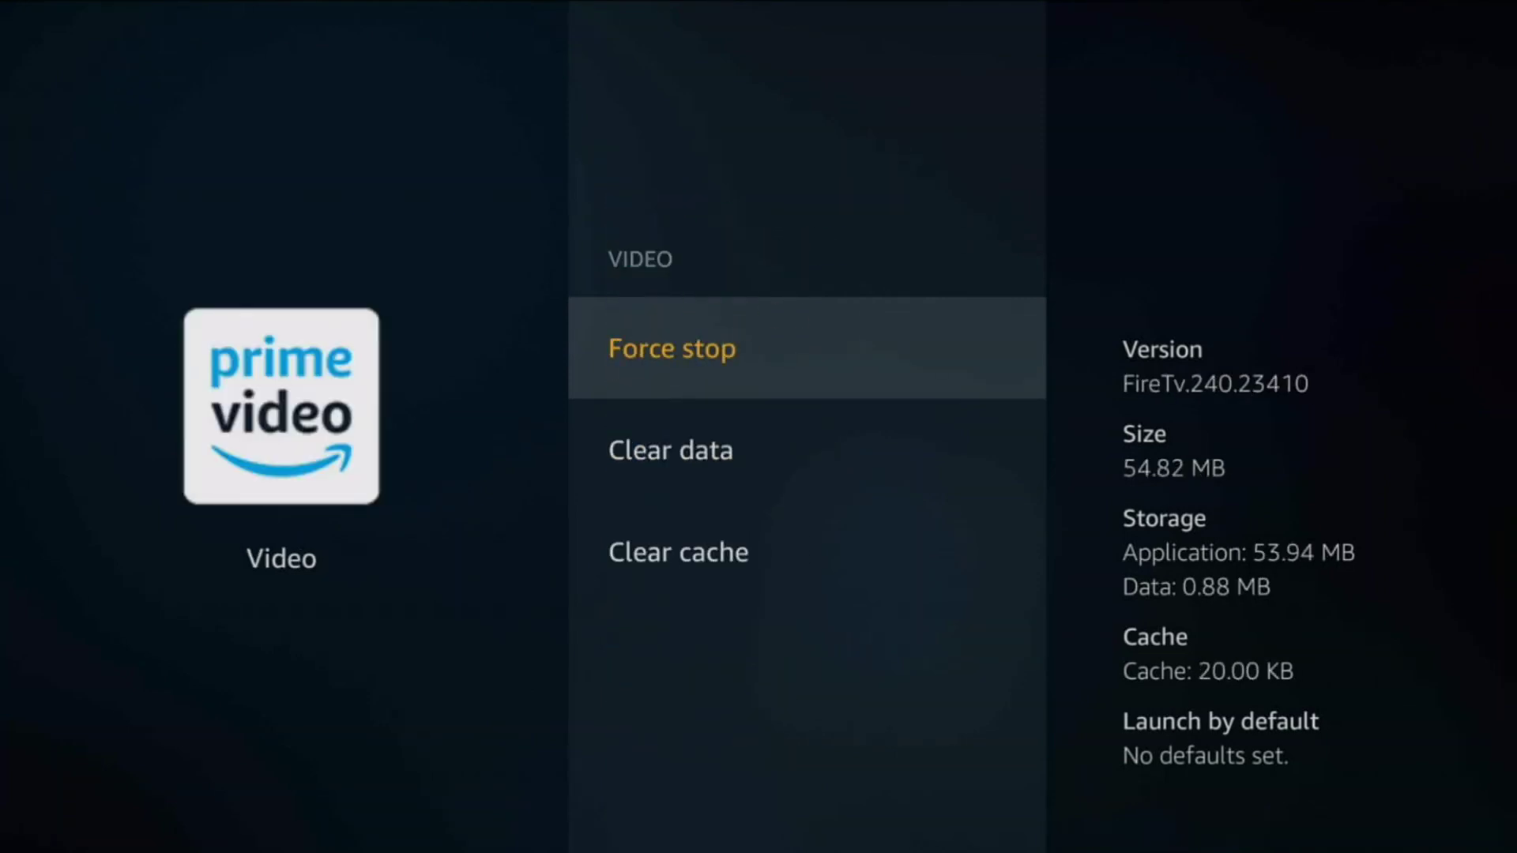
{"action": "key", "text": "Escape"}
{"action": "key", "text": "Up"}
{"action": "key", "text": "Up"}
{"action": "key", "text": "Up"}
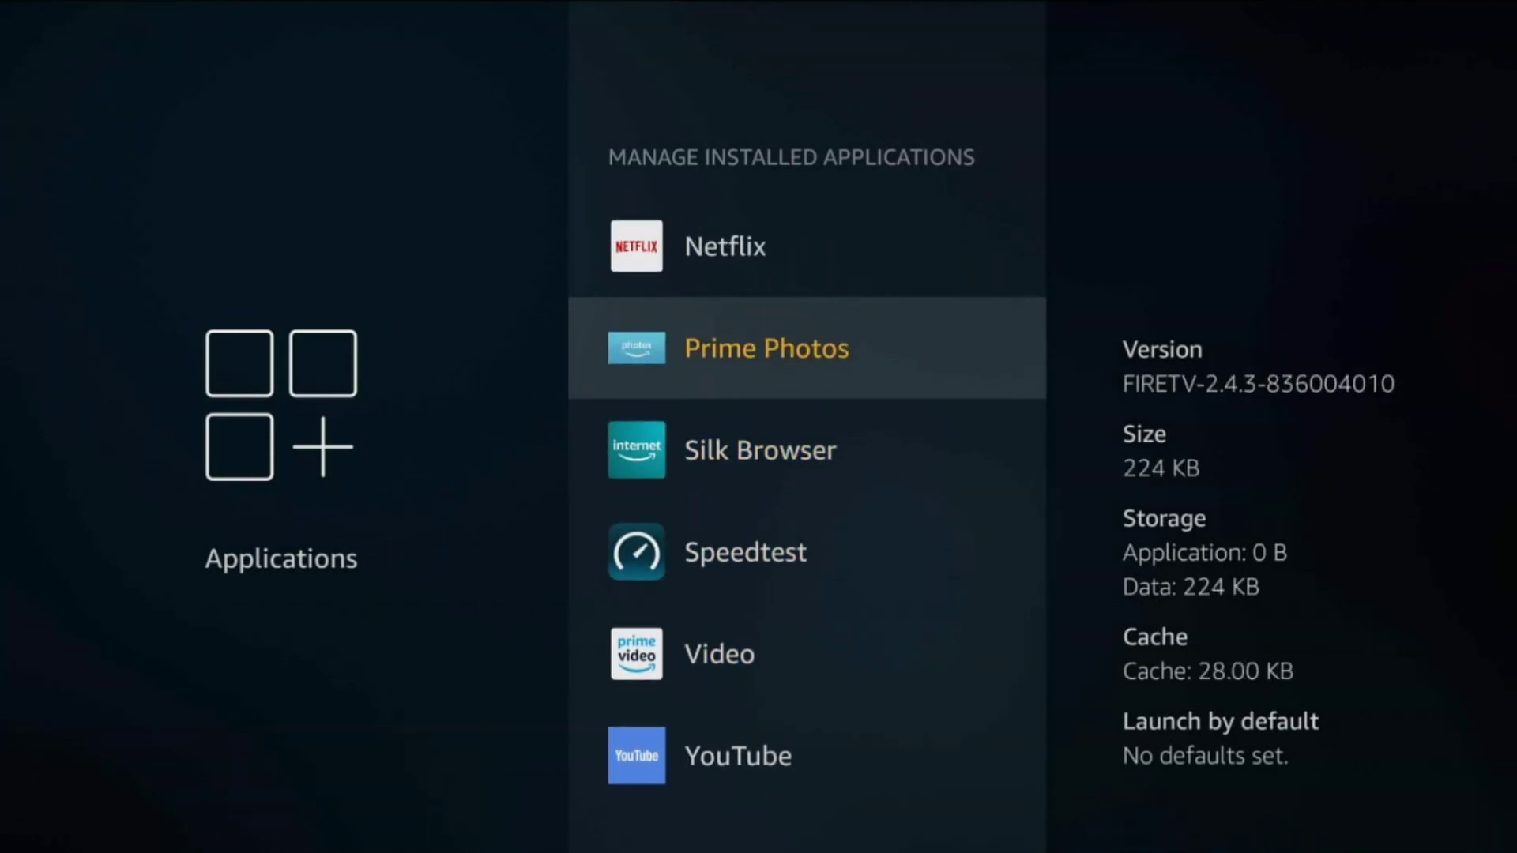
Uninstall Speedtest and Geekbench 4 from the device
{"action": "key", "text": "Down"}
{"action": "key", "text": "Down"}
{"action": "key", "text": "Return"}
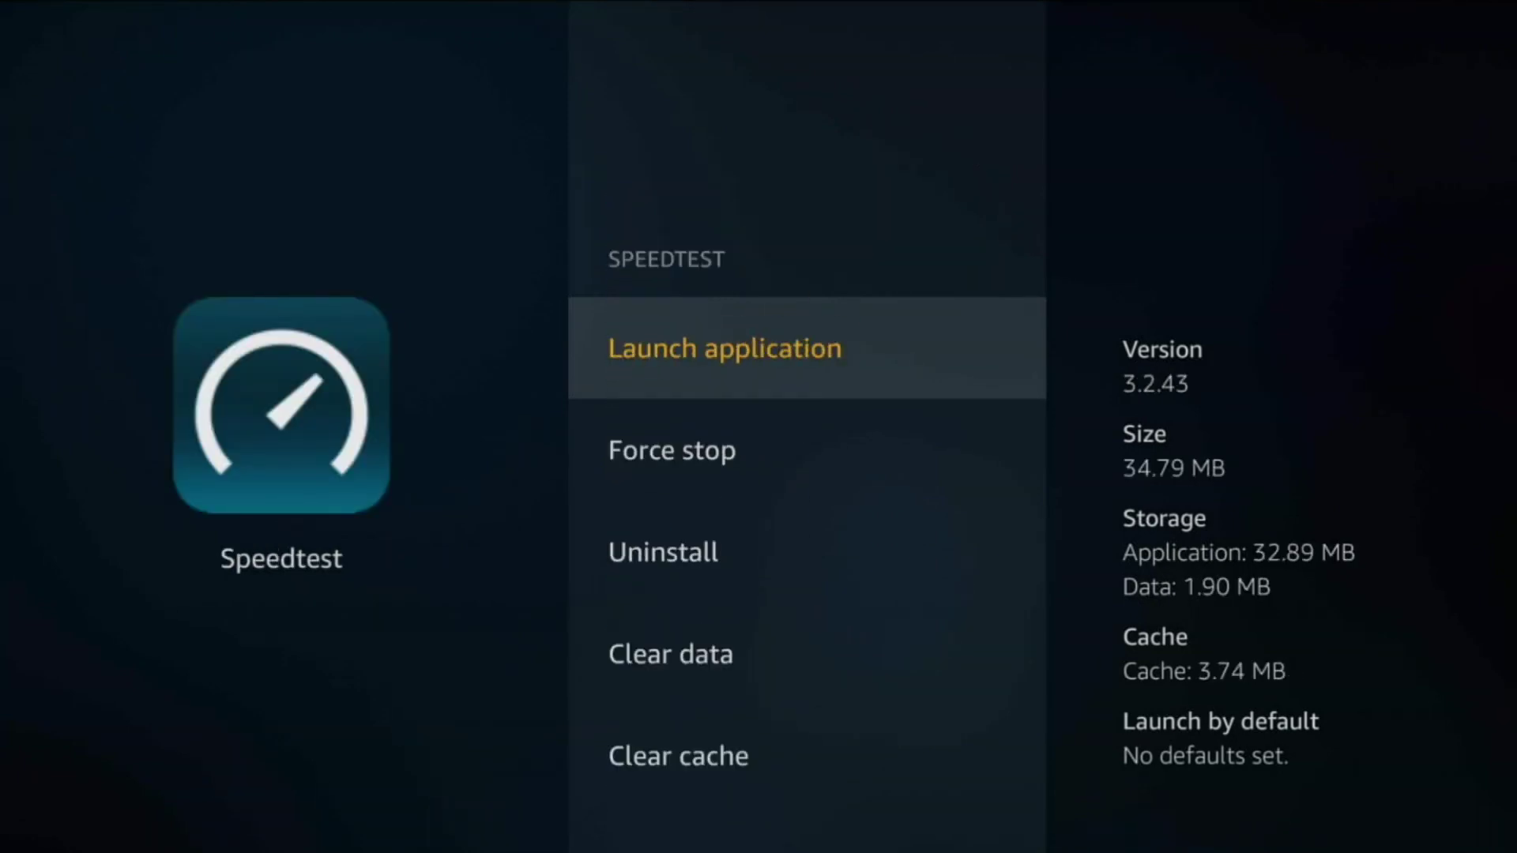
{"action": "key", "text": "Down"}
{"action": "key", "text": "Down"}
{"action": "key", "text": "Return"}
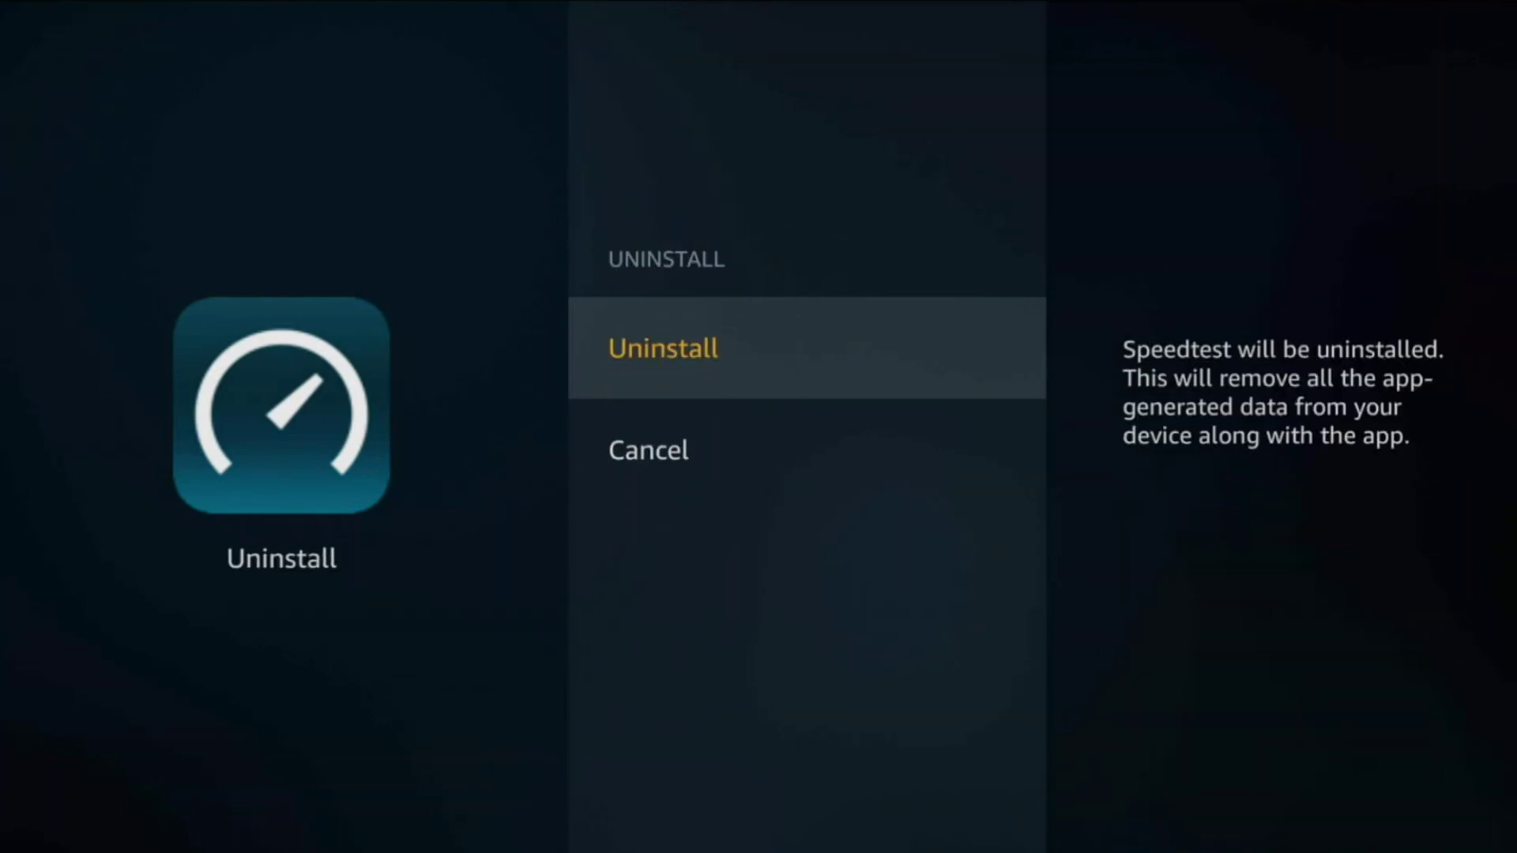
{"action": "key", "text": "Return"}
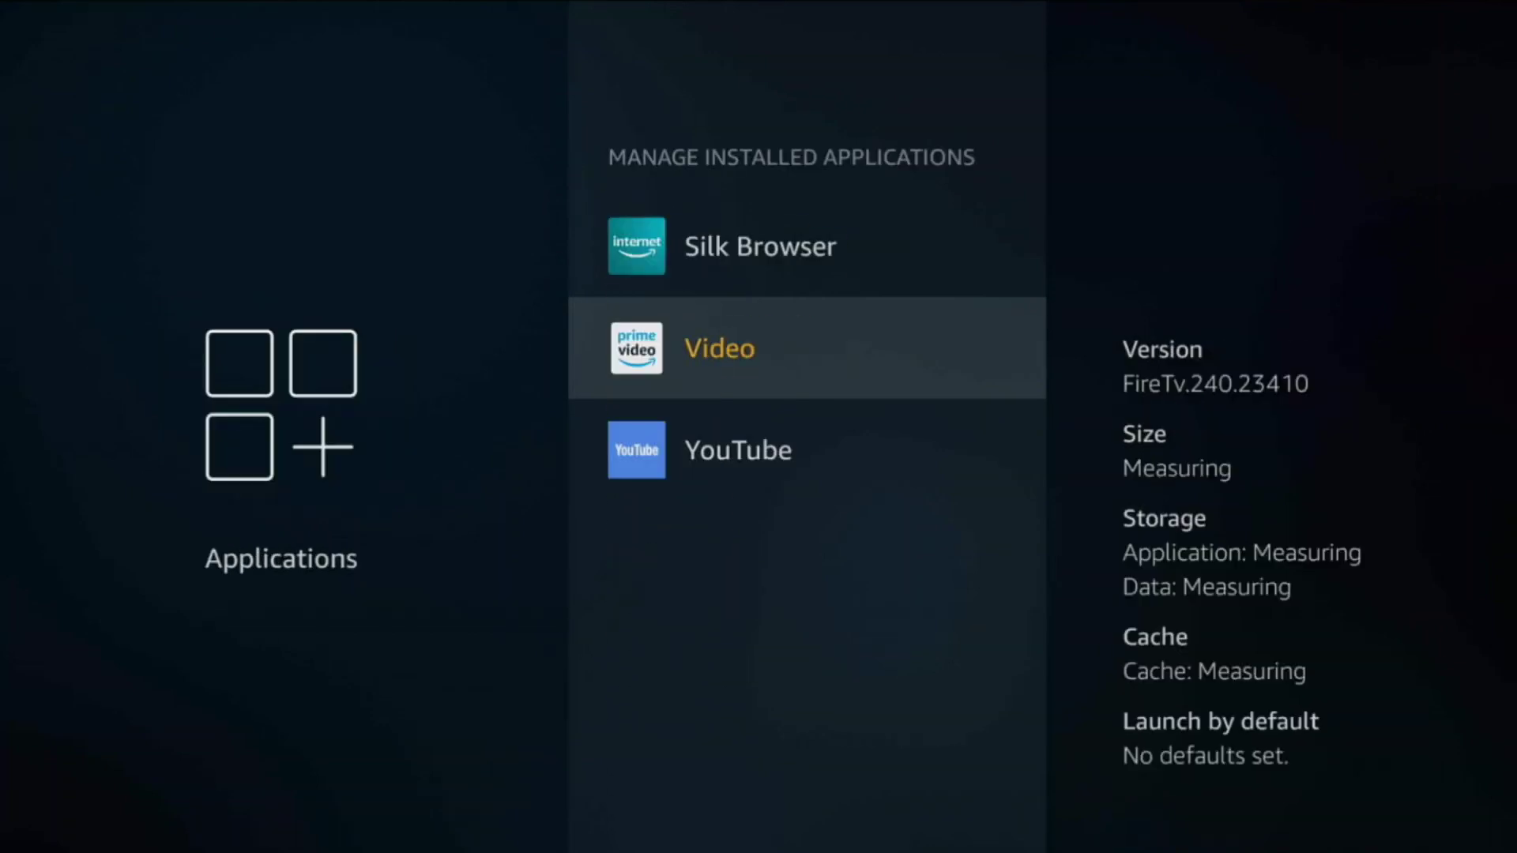
{"action": "key", "text": "Up"}
{"action": "key", "text": "Up"}
{"action": "key", "text": "Up"}
{"action": "key", "text": "Up"}
{"action": "key", "text": "Up"}
{"action": "key", "text": "Up"}
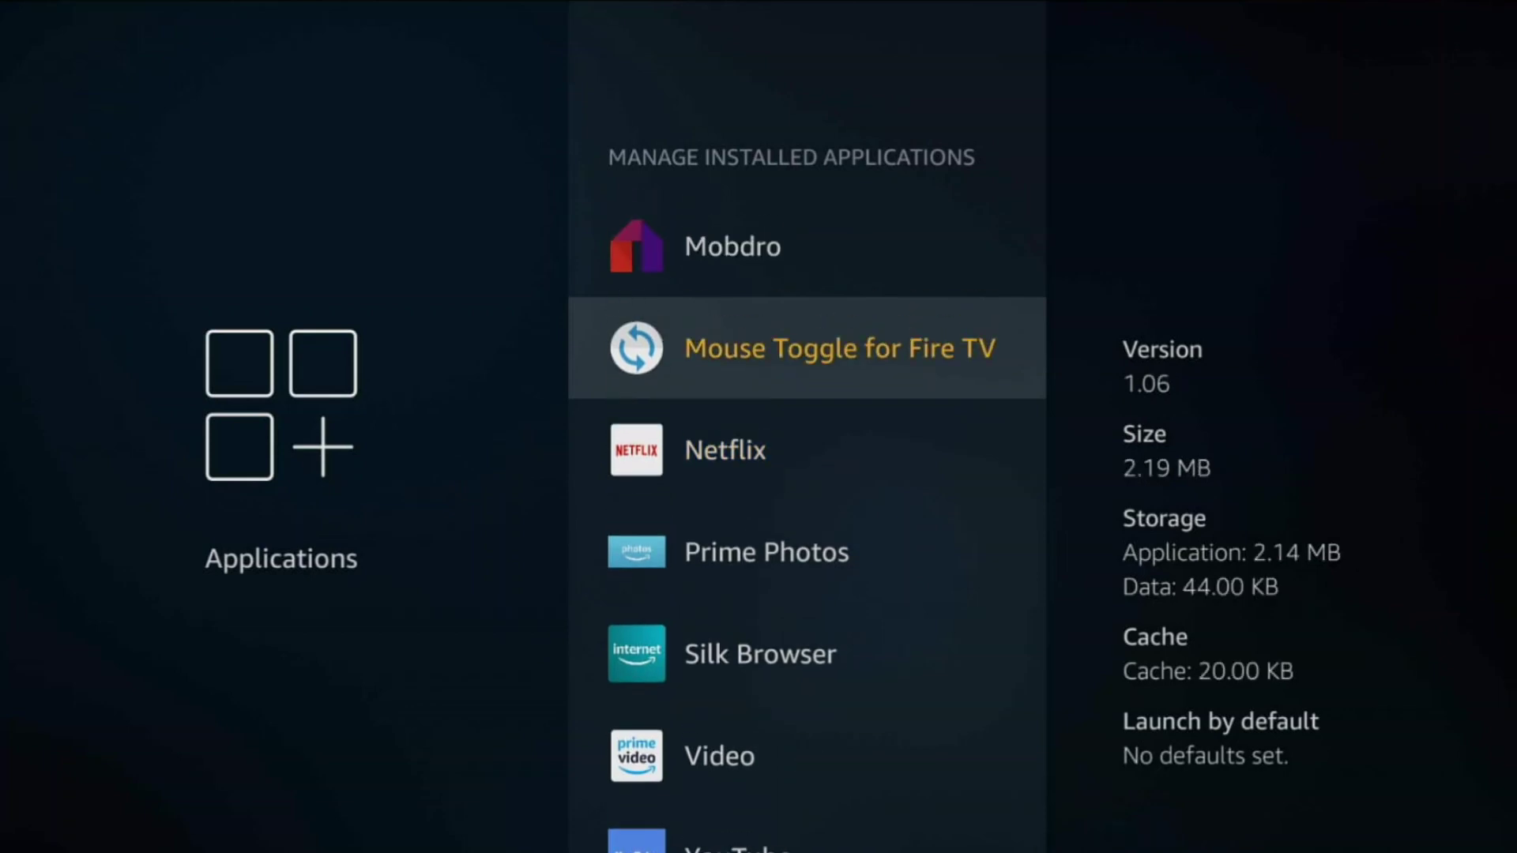
{"action": "key", "text": "Up"}
{"action": "key", "text": "Up"}
{"action": "key", "text": "Up"}
{"action": "key", "text": "Down"}
{"action": "key", "text": "Down"}
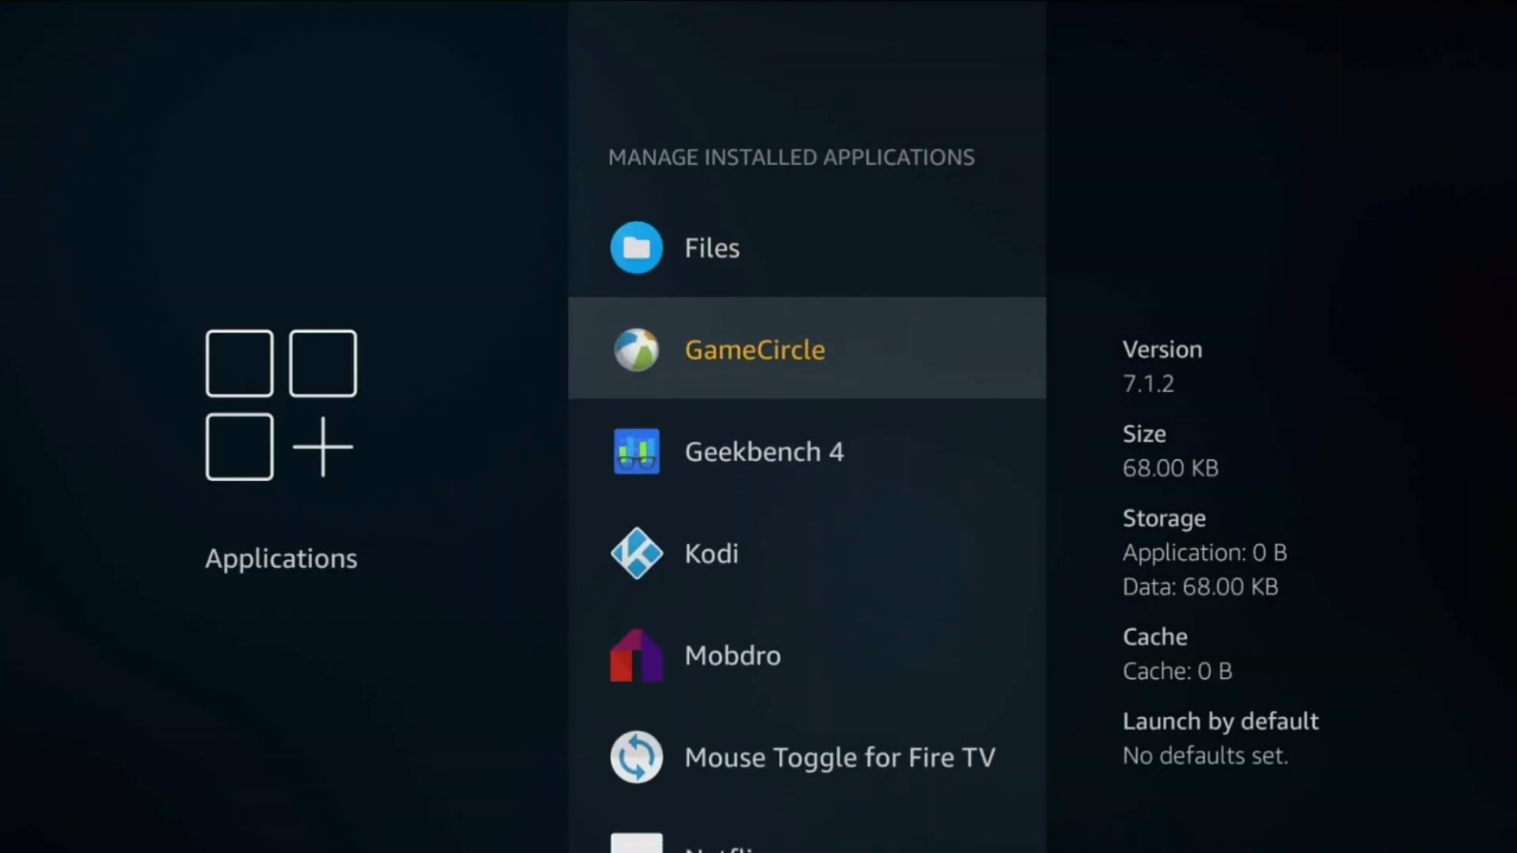
{"action": "key", "text": "Return"}
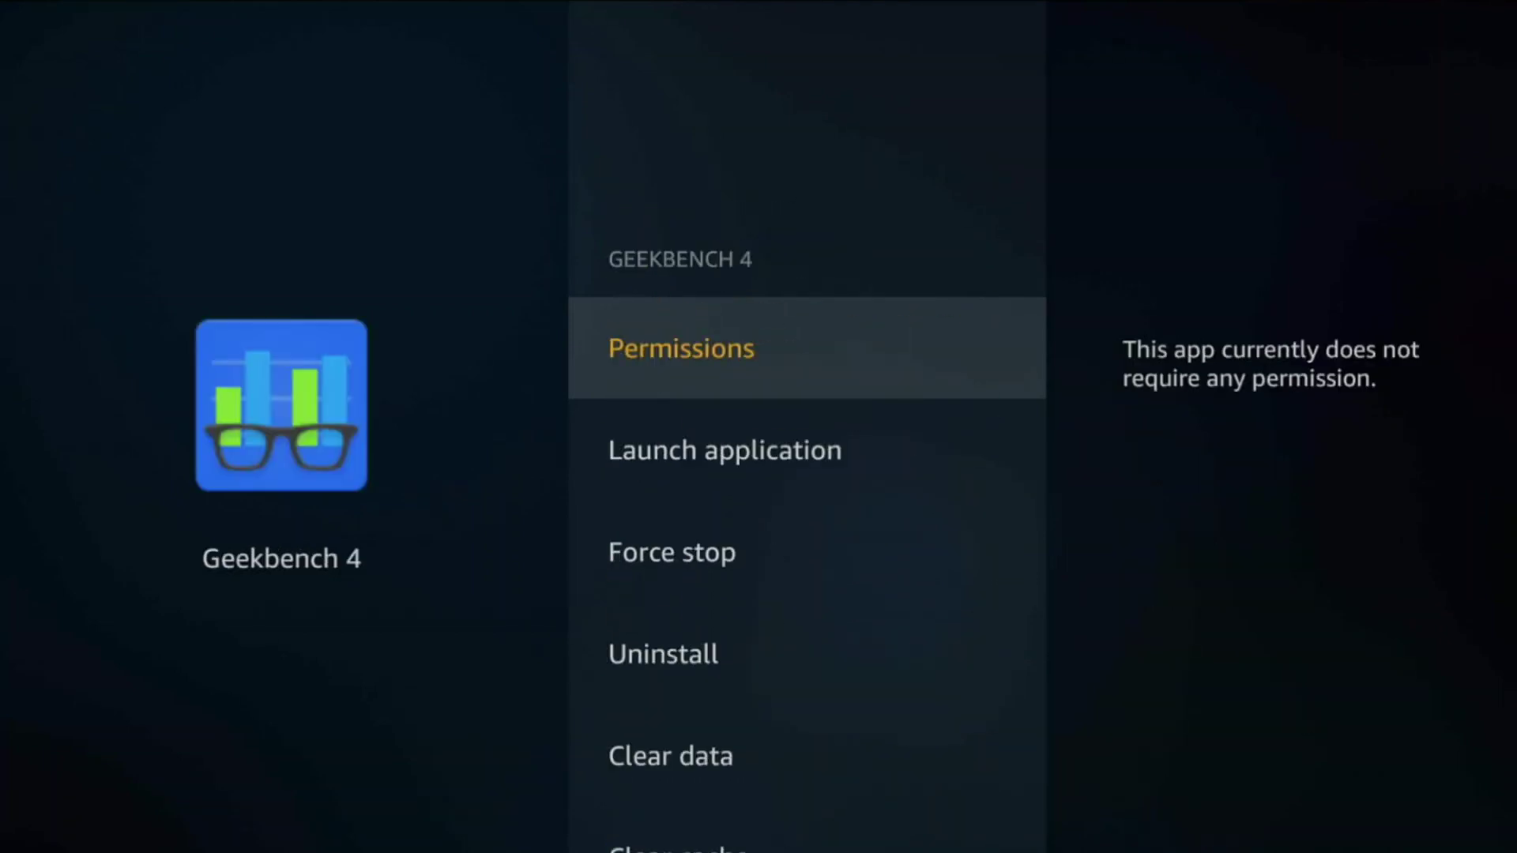
{"action": "key", "text": "Down"}
{"action": "key", "text": "Down"}
{"action": "key", "text": "Down"}
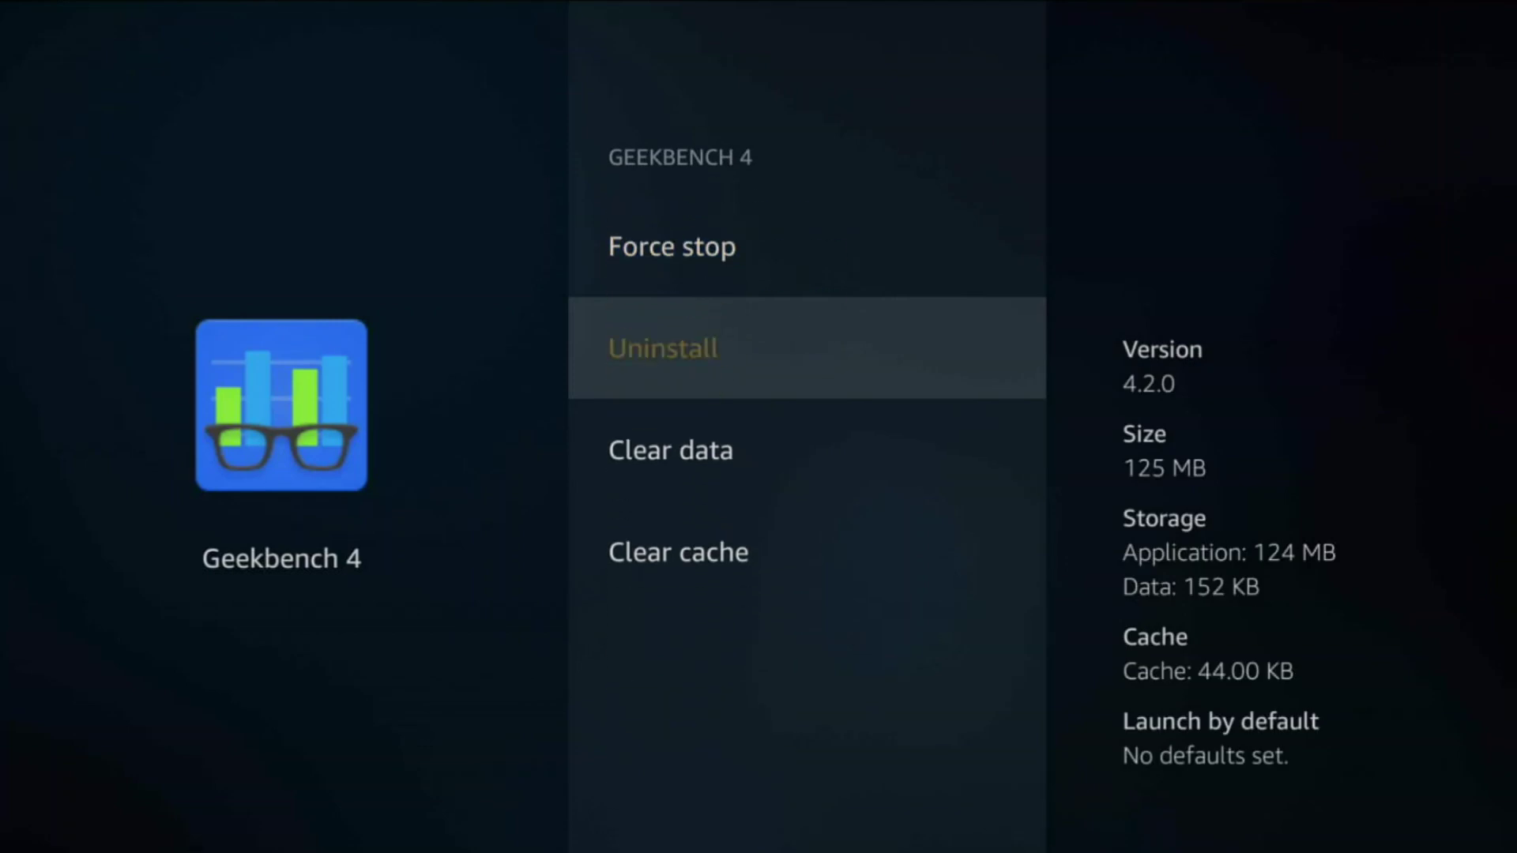
{"action": "key", "text": "Return"}
{"action": "key", "text": "Up"}
{"action": "key", "text": "Up"}
{"action": "key", "text": "Up"}
{"action": "key", "text": "Up"}
{"action": "key", "text": "Up"}
{"action": "key", "text": "Up"}
{"action": "key", "text": "Up"}
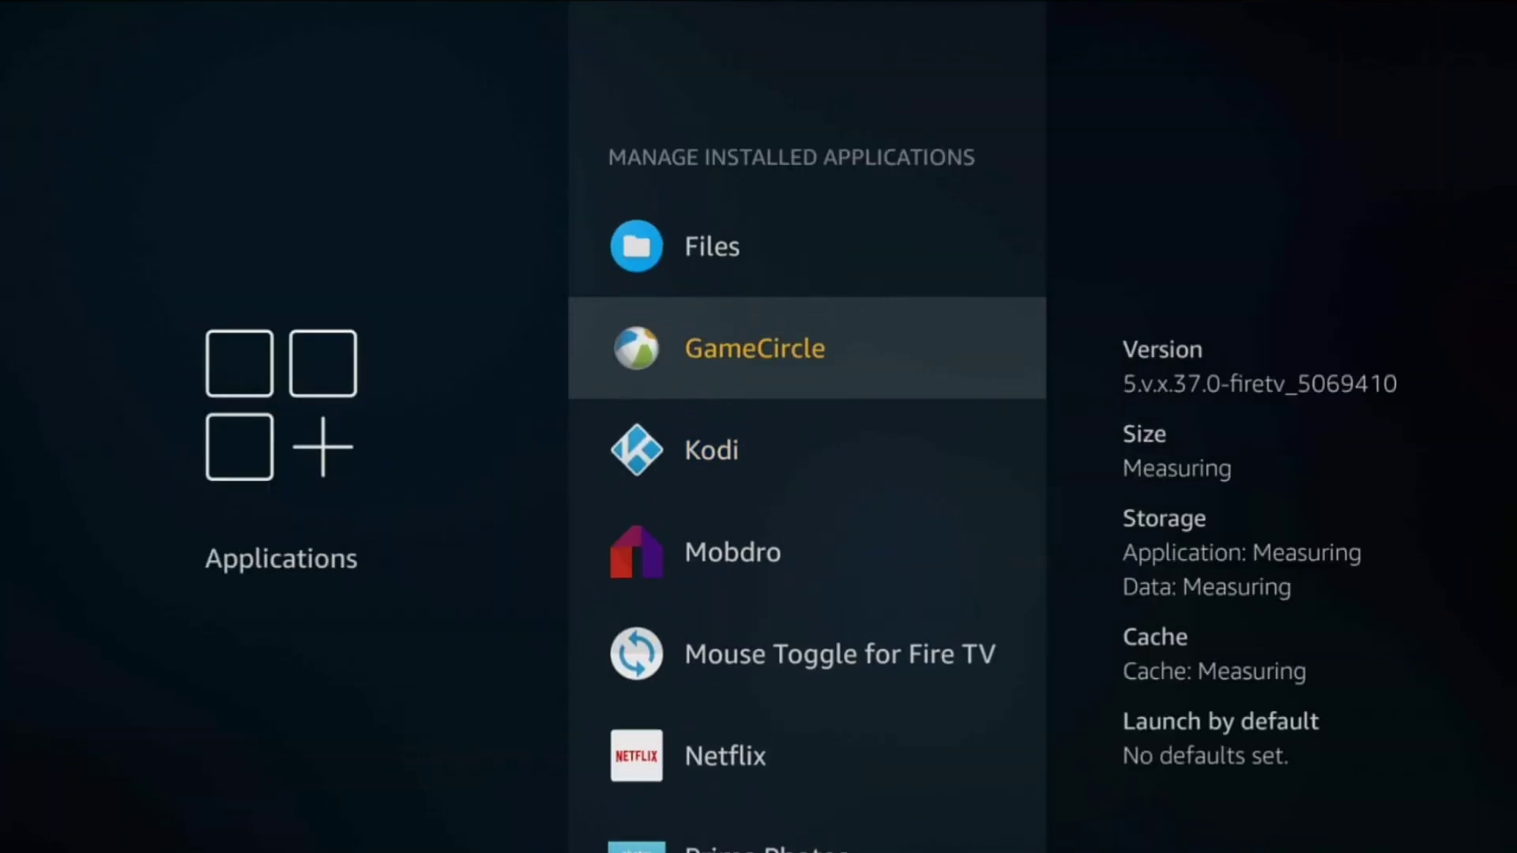
Uninstall AnTuTu 3DBench and AnTuTu Benchmark from the device
{"action": "key", "text": "Up"}
{"action": "key", "text": "Up"}
{"action": "key", "text": "Up"}
{"action": "key", "text": "Up"}
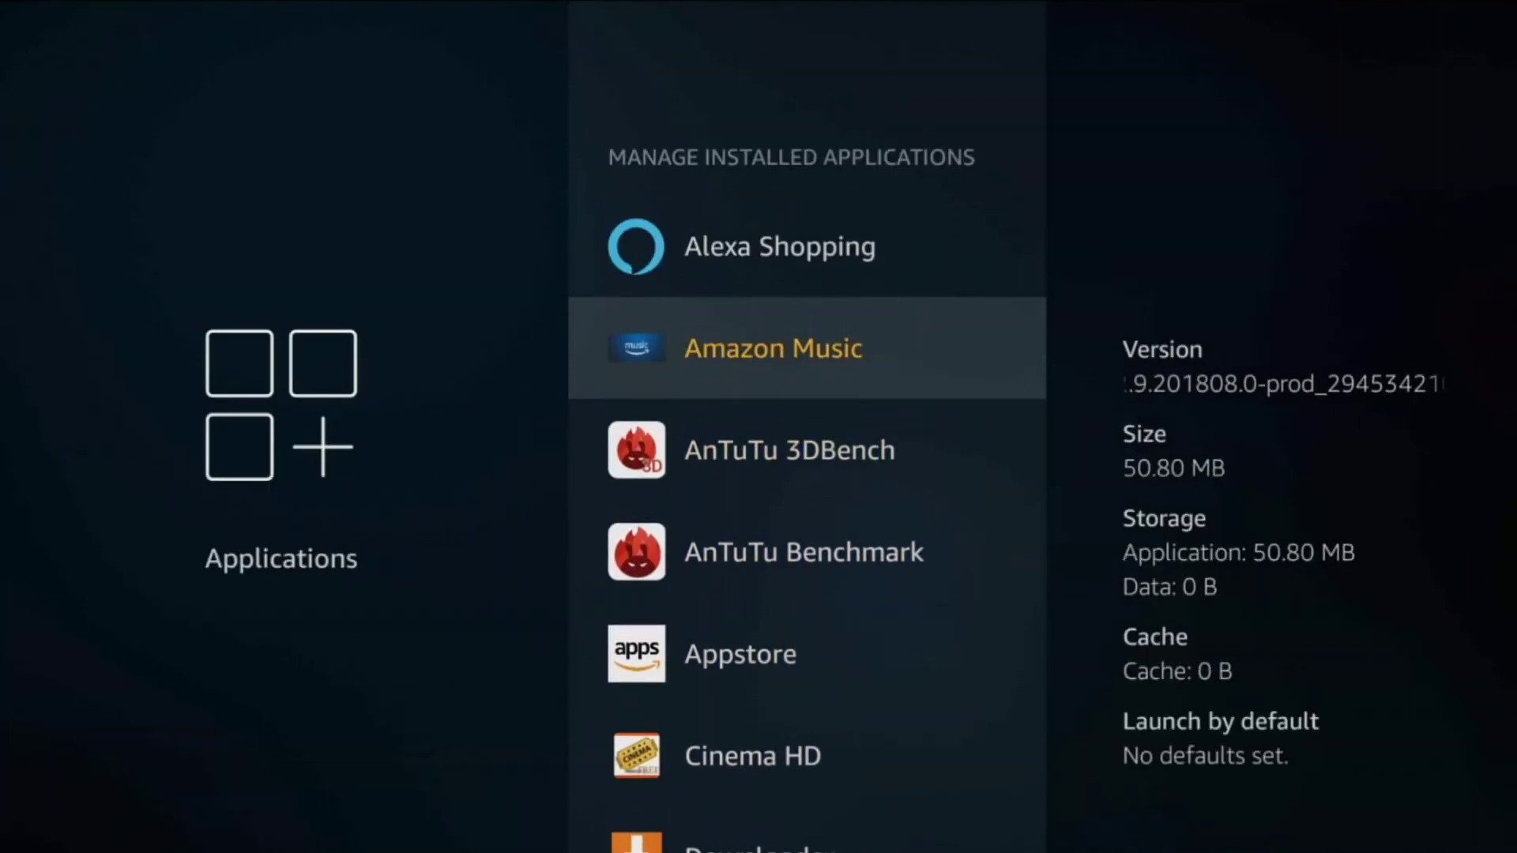
{"action": "key", "text": "Down"}
{"action": "key", "text": "Return"}
{"action": "key", "text": "Down"}
{"action": "key", "text": "Down"}
{"action": "key", "text": "Down"}
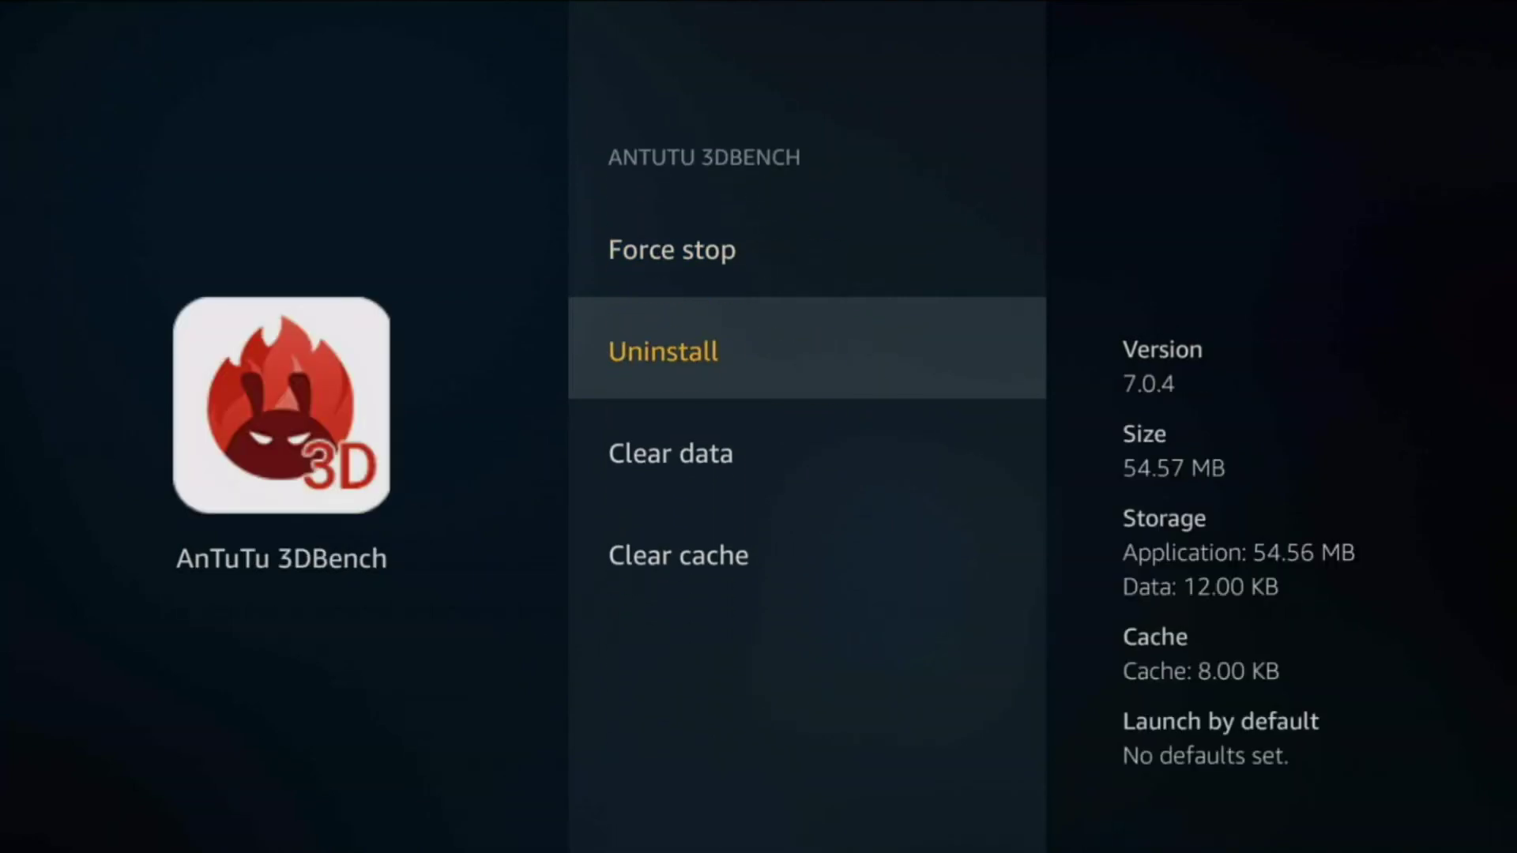
{"action": "key", "text": "Return"}
{"action": "key", "text": "Return"}
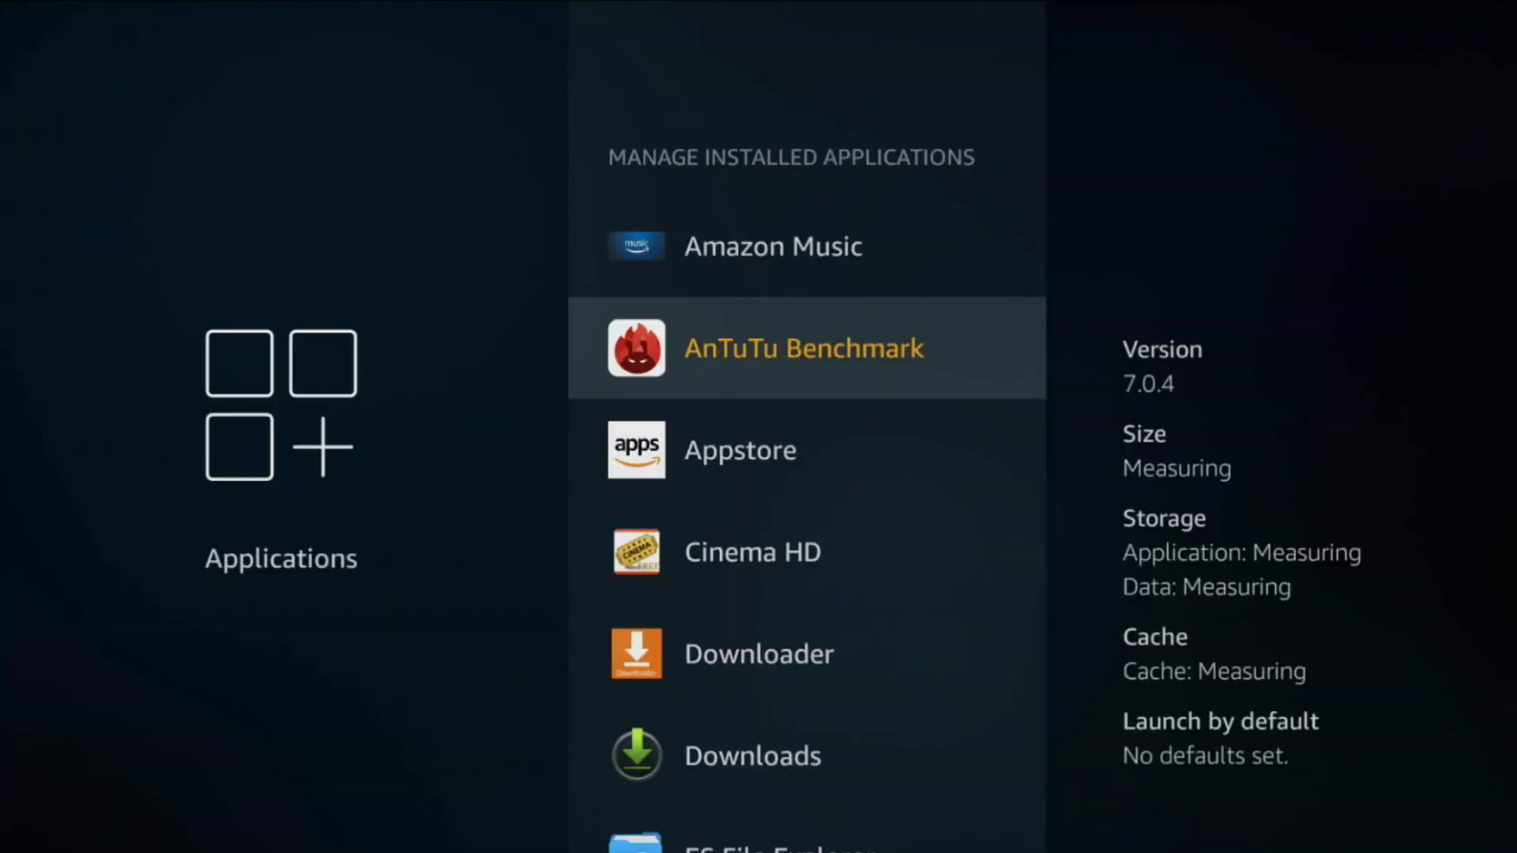
{"action": "key", "text": "Return"}
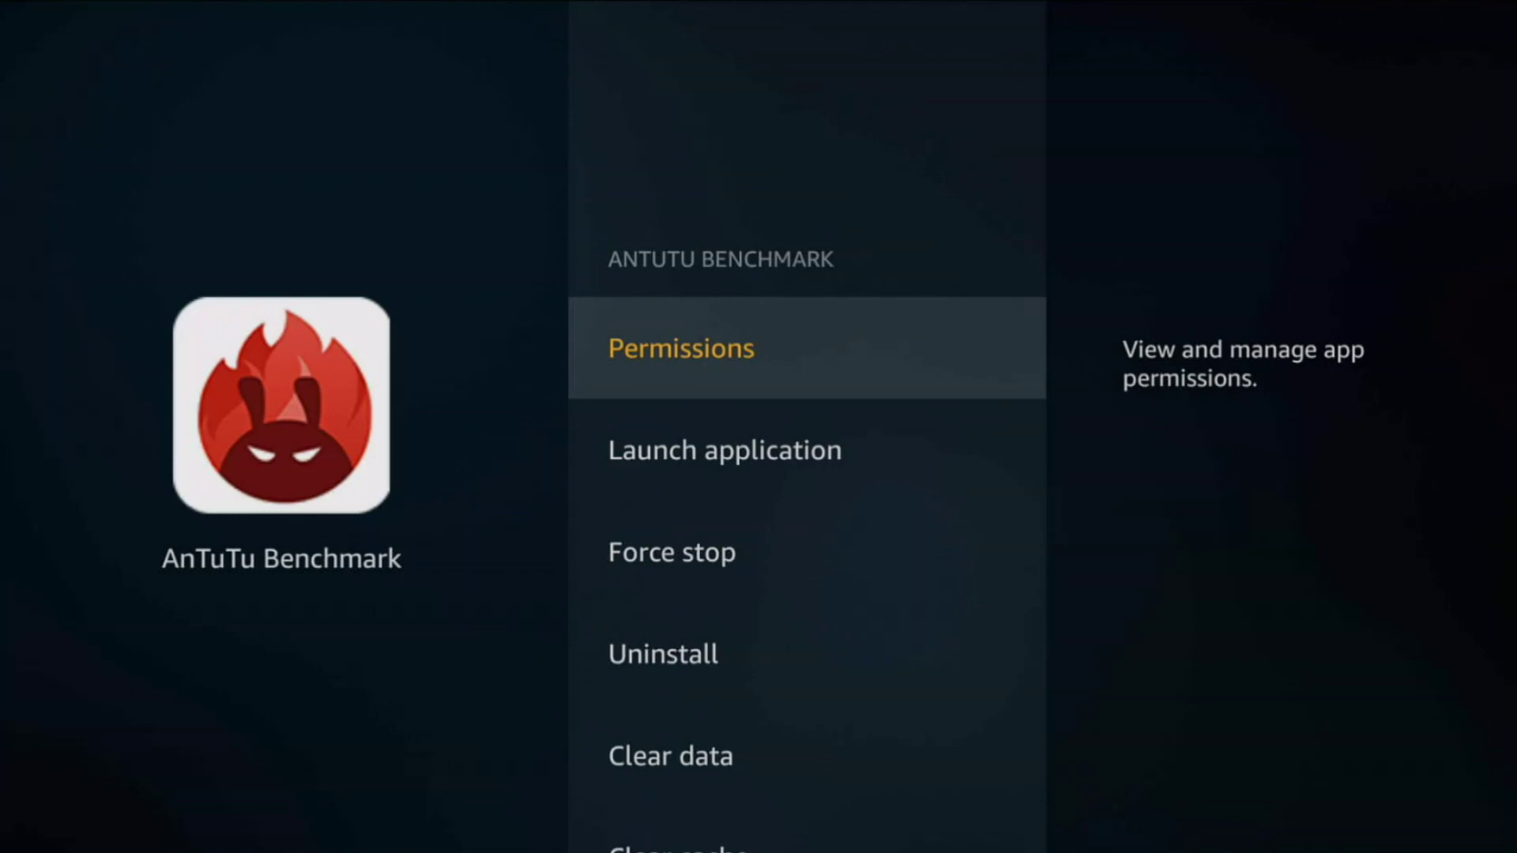
{"action": "key", "text": "Down"}
{"action": "key", "text": "Down"}
{"action": "key", "text": "Down"}
{"action": "key", "text": "Return"}
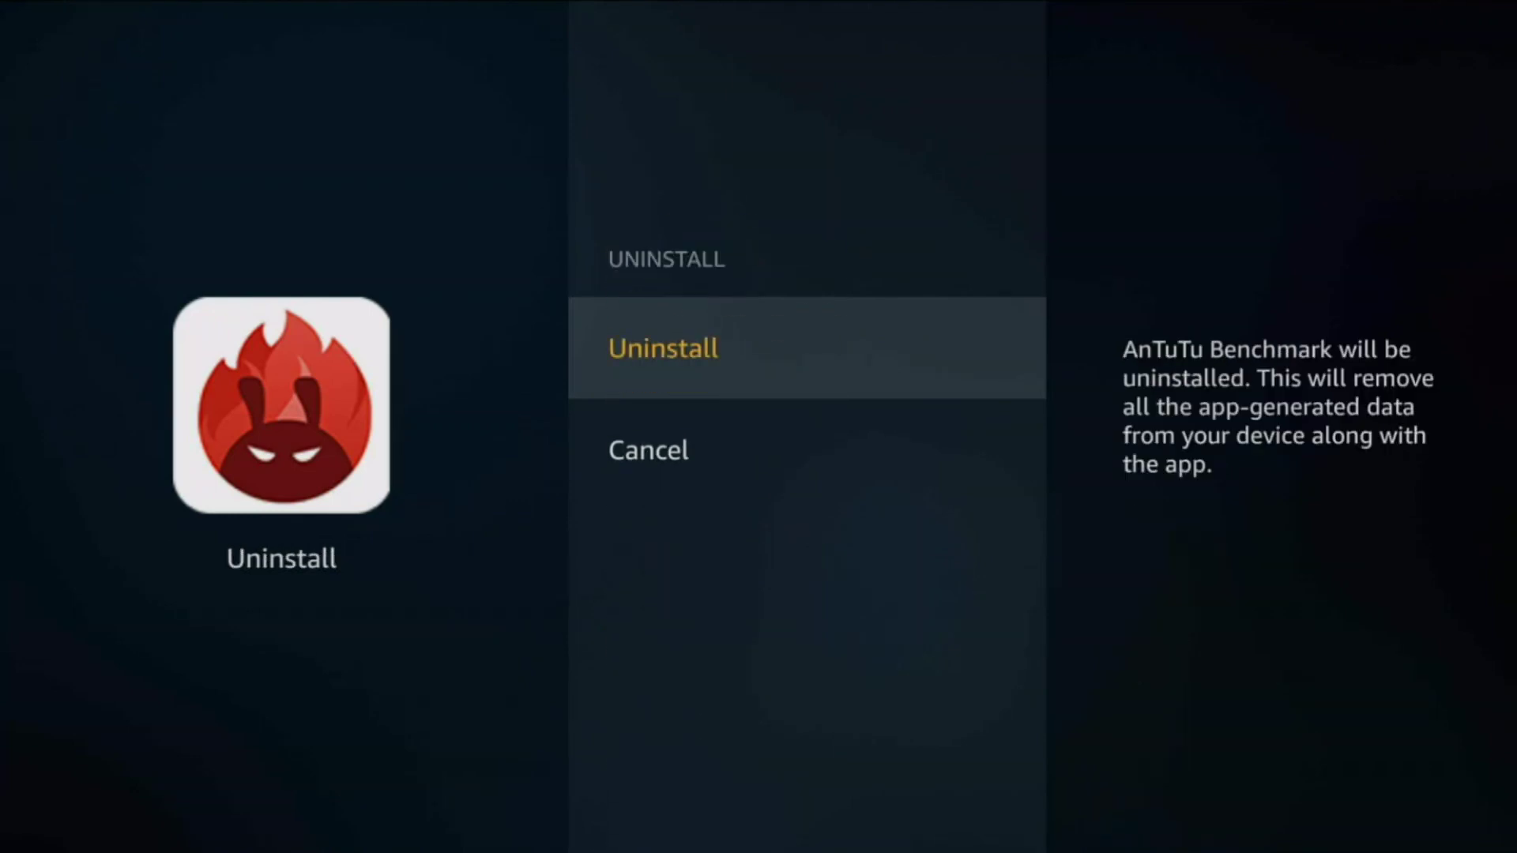
{"action": "key", "text": "Return"}
{"action": "key", "text": "Up"}
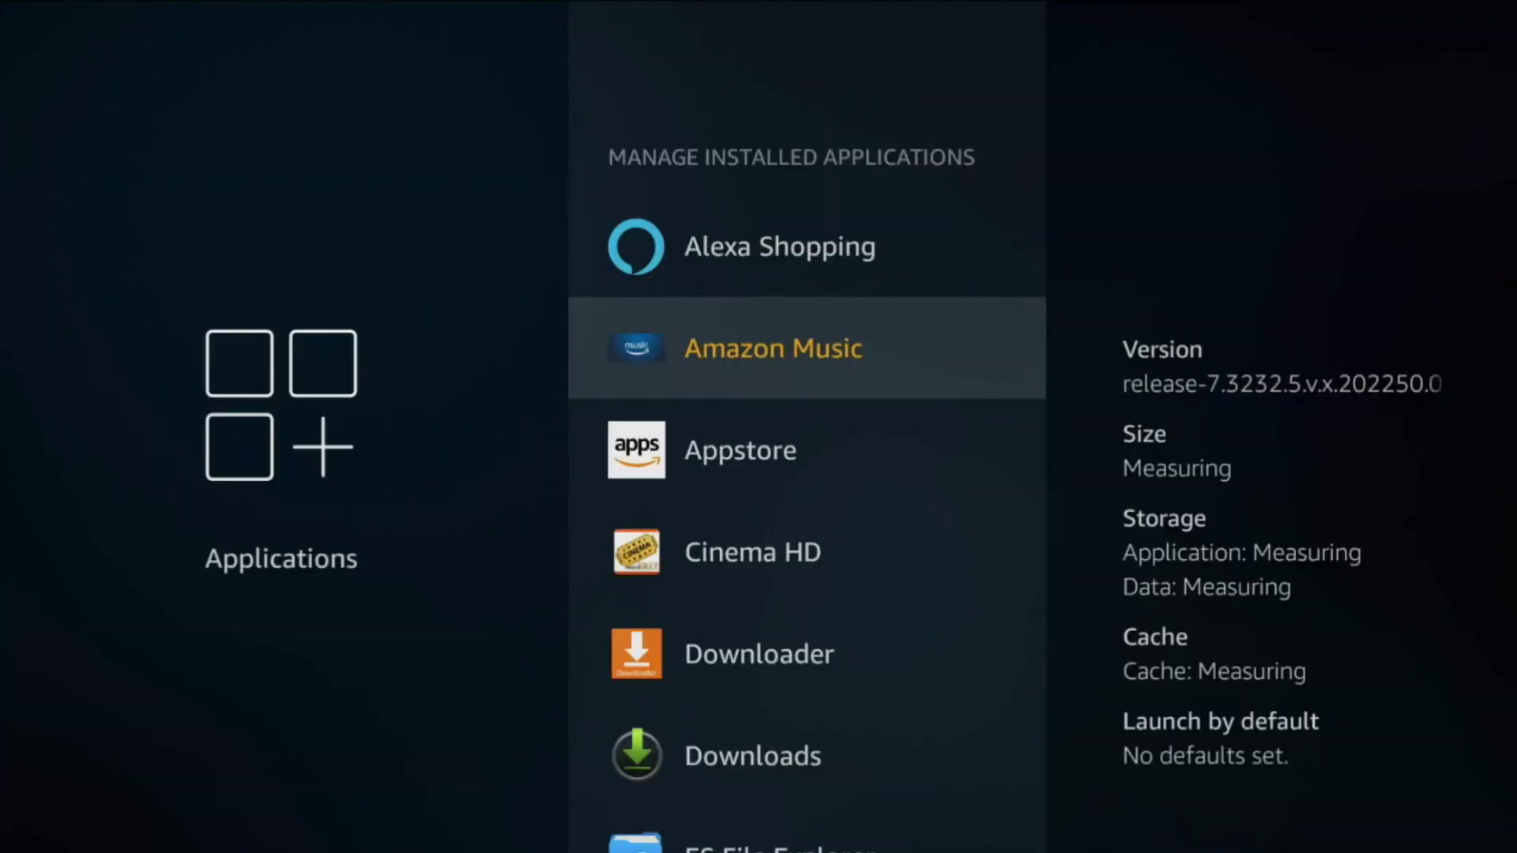
Clear Alexa Shopping's stored data
{"action": "key", "text": "Up"}
{"action": "key", "text": "Up"}
{"action": "key", "text": "Down"}
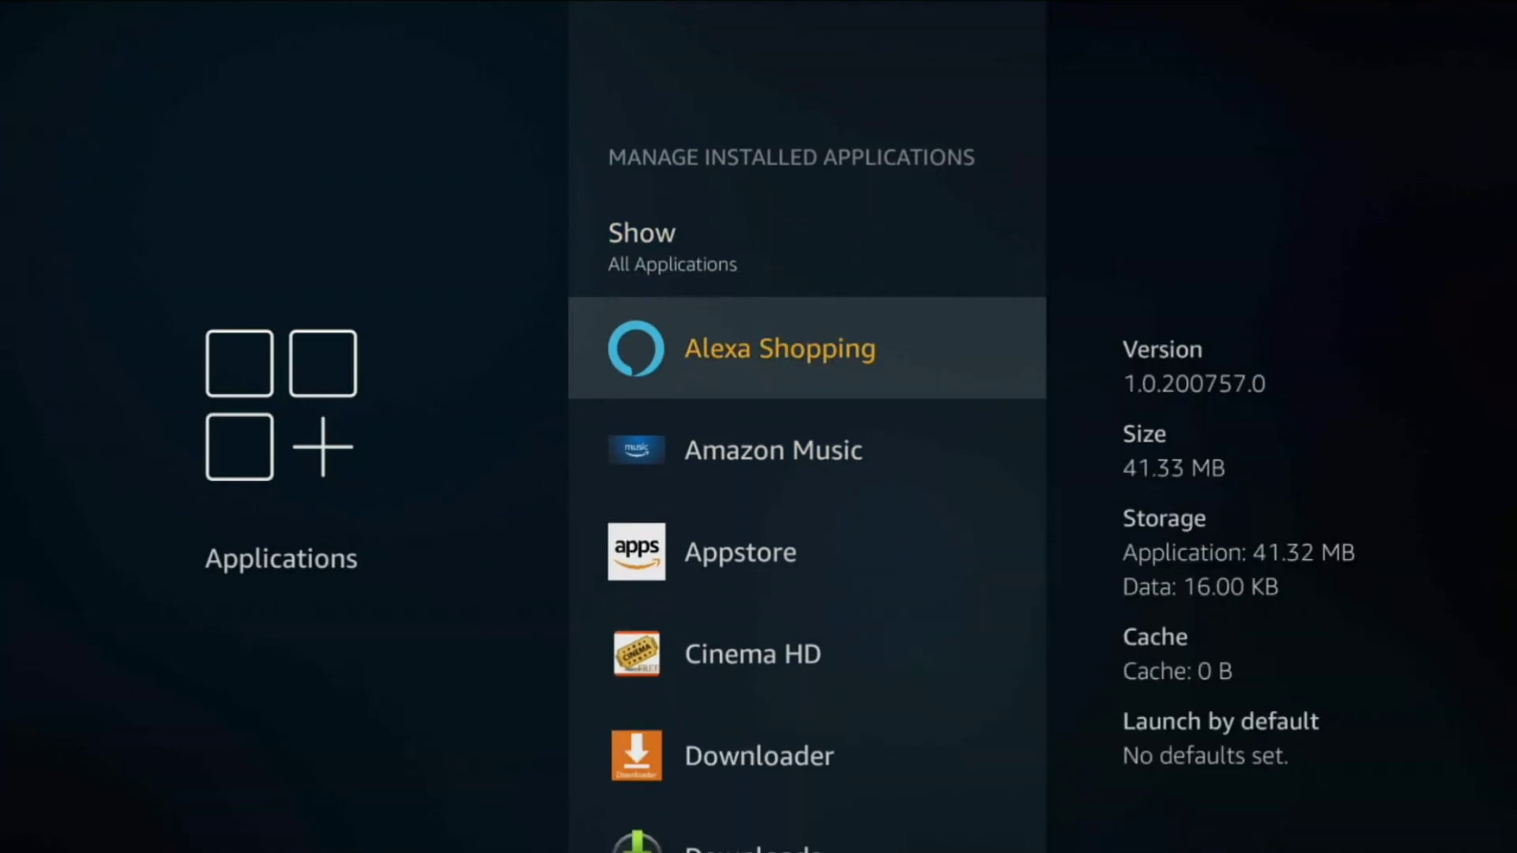
{"action": "key", "text": "Return"}
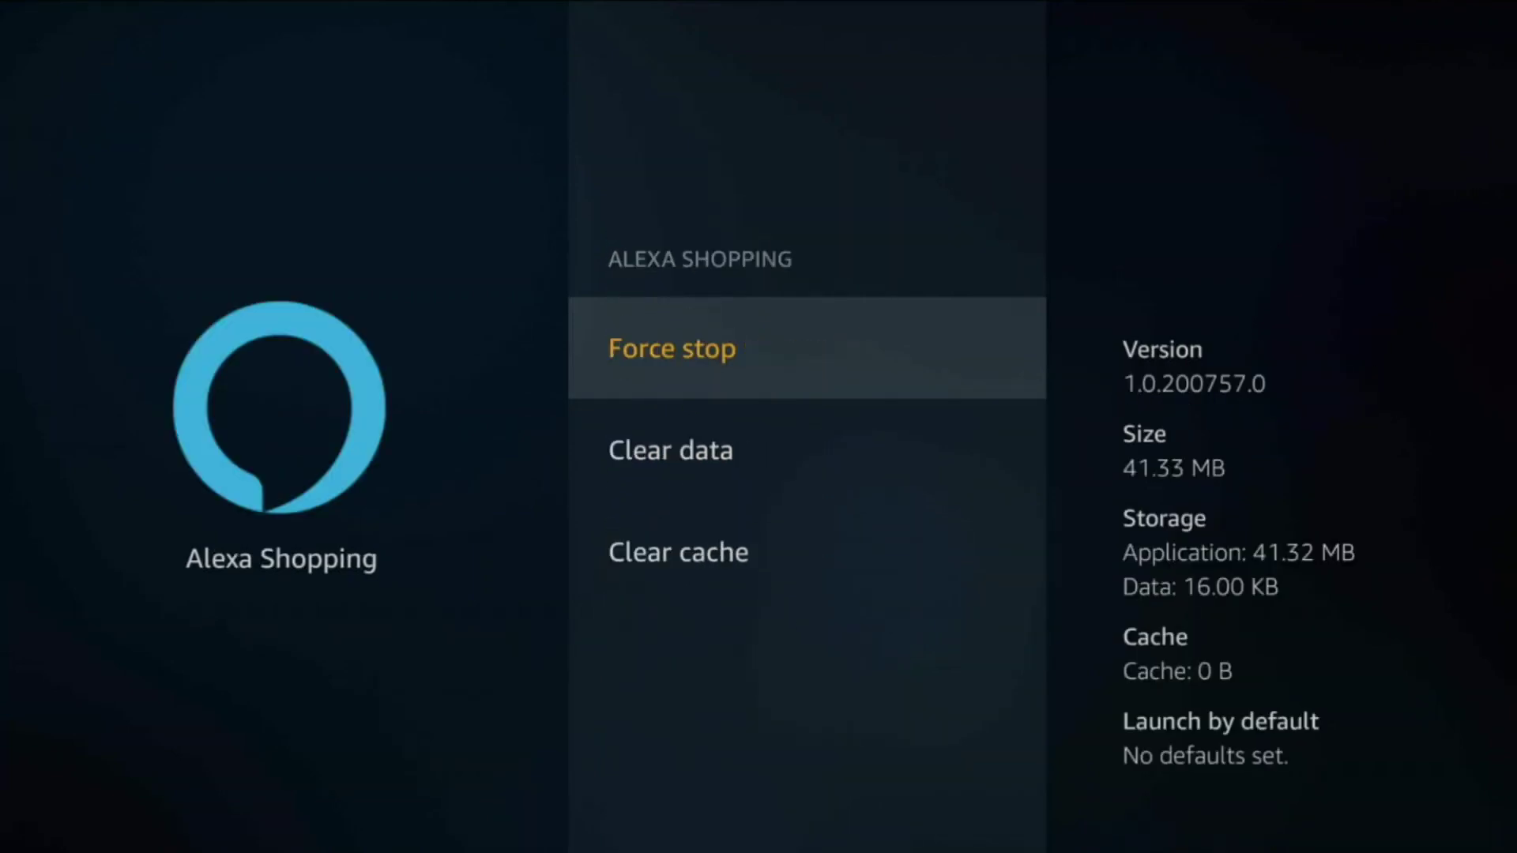
{"action": "key", "text": "Down"}
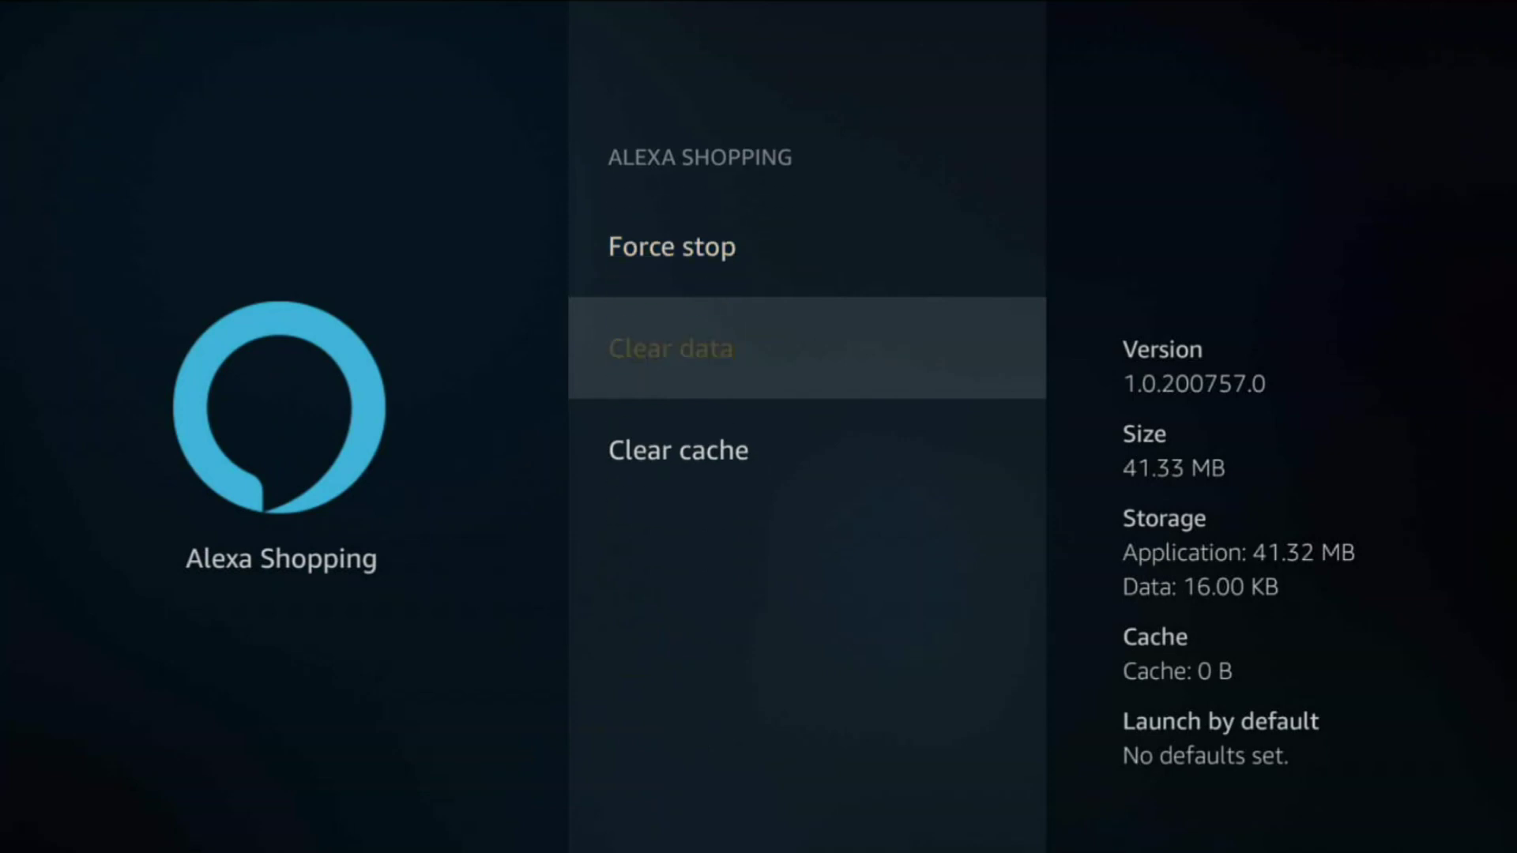
{"action": "key", "text": "Return"}
{"action": "key", "text": "Return"}
{"action": "key", "text": "Down"}
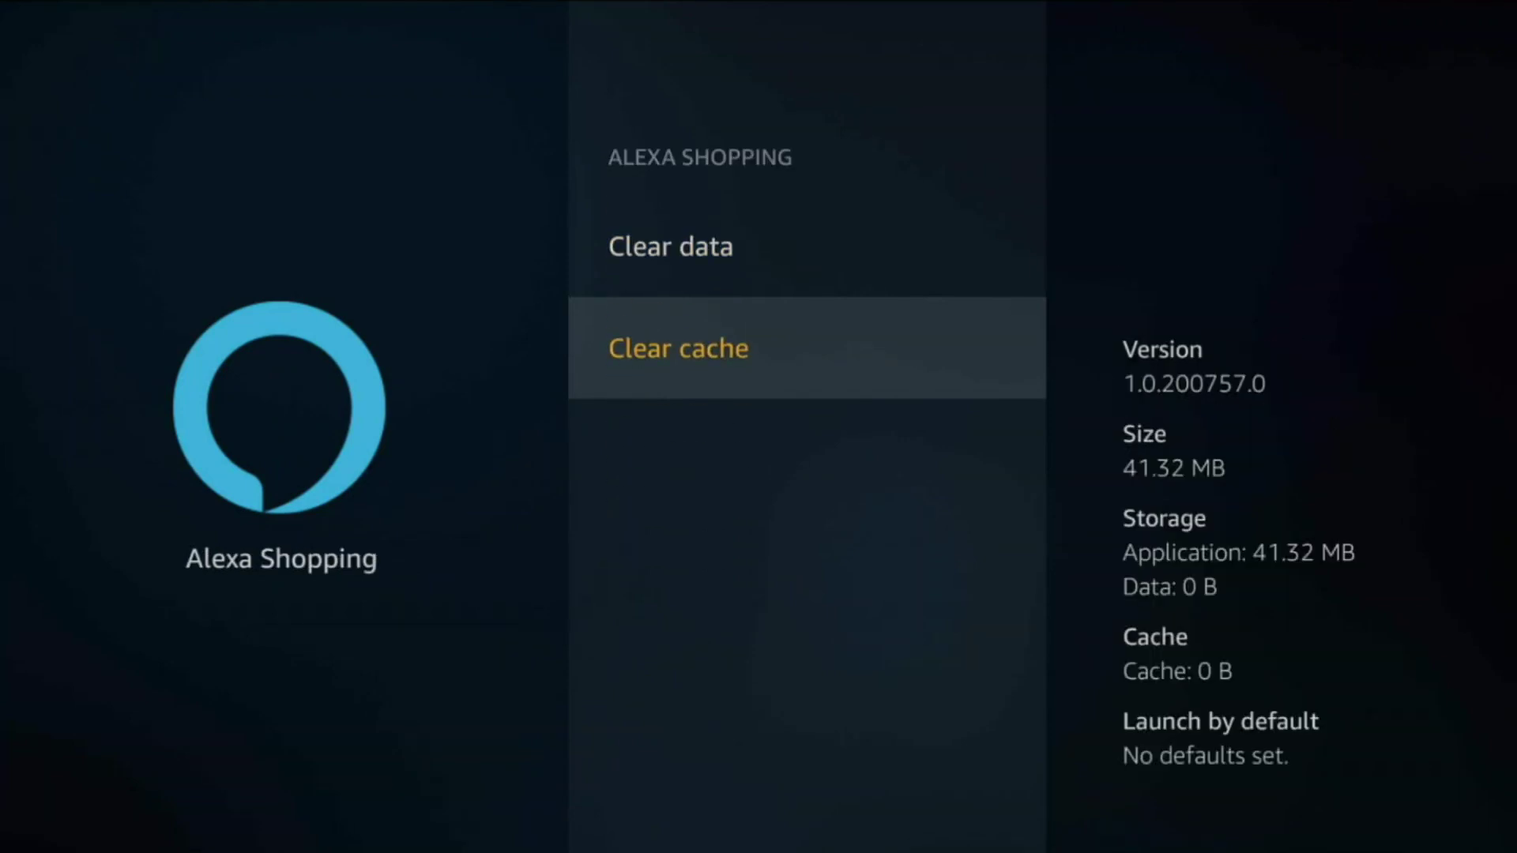
{"action": "key", "text": "Escape"}
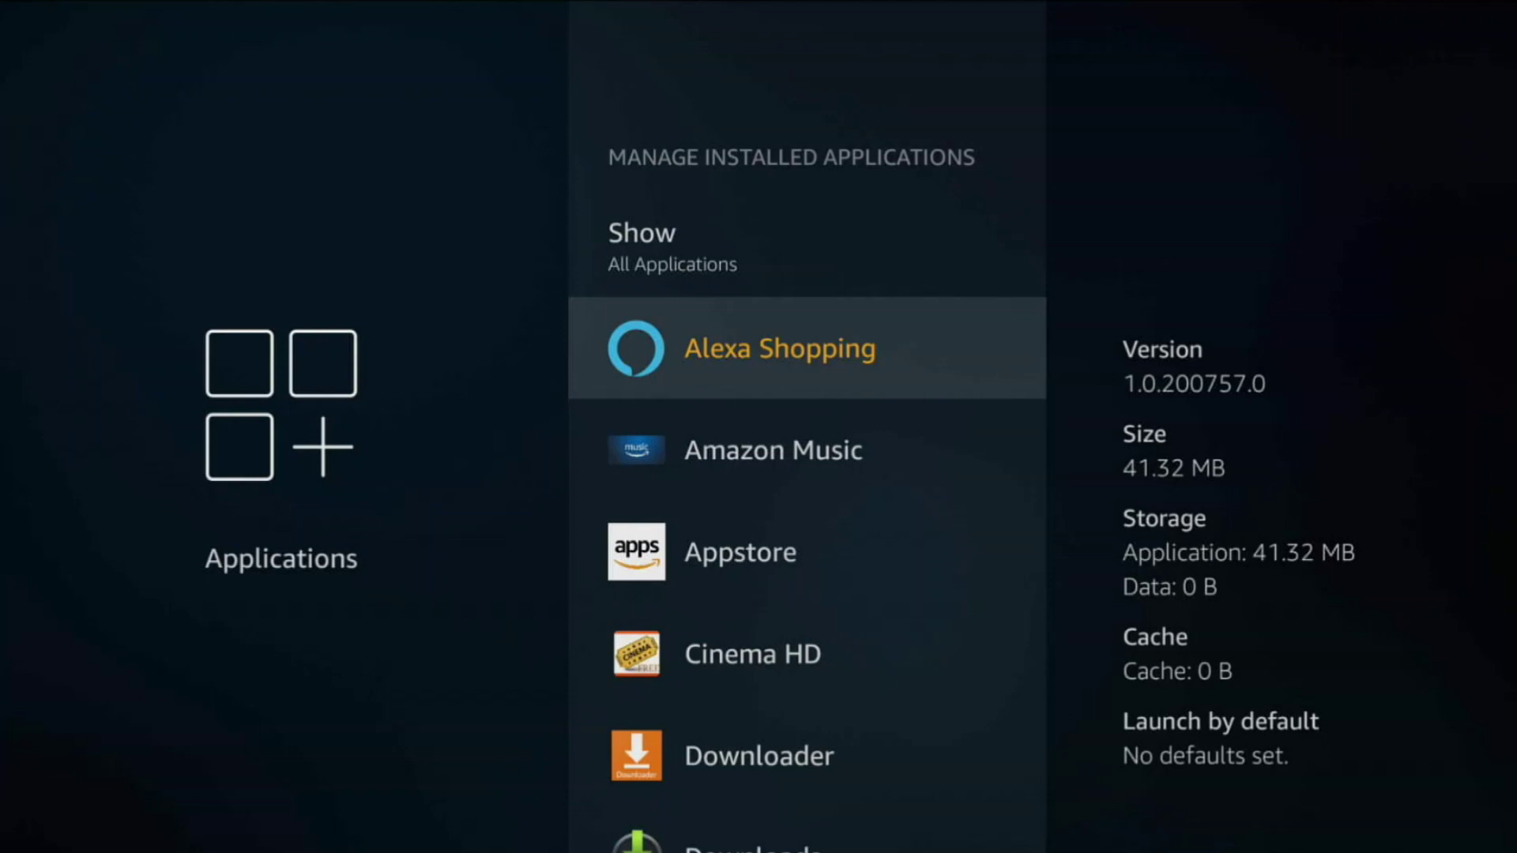
Clear Amazon Music's stored data
{"action": "key", "text": "Down"}
{"action": "key", "text": "Return"}
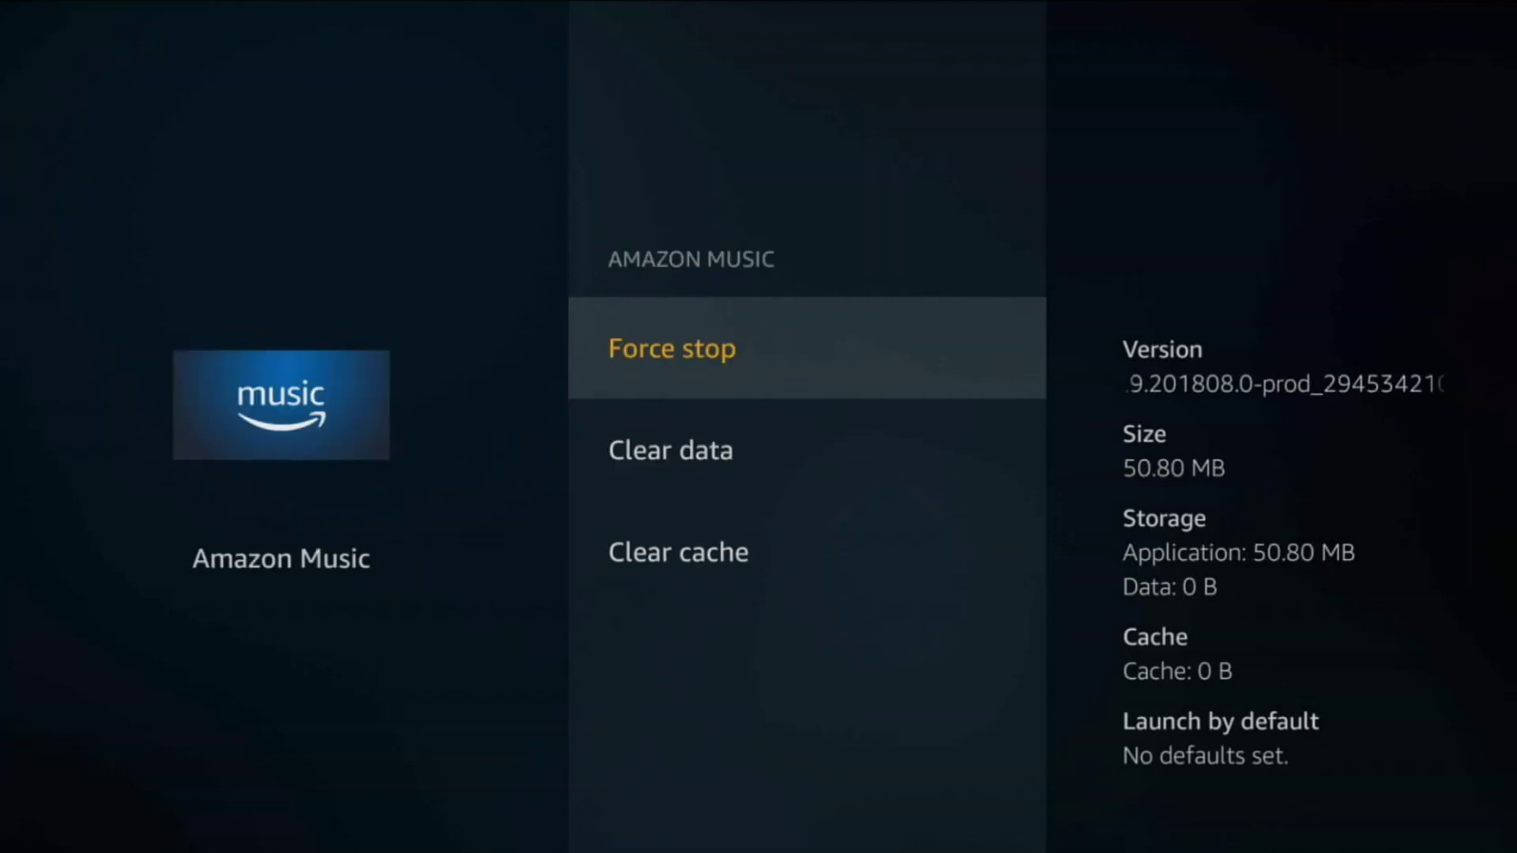
{"action": "key", "text": "Down"}
{"action": "key", "text": "Return"}
{"action": "key", "text": "Return"}
{"action": "key", "text": "Down"}
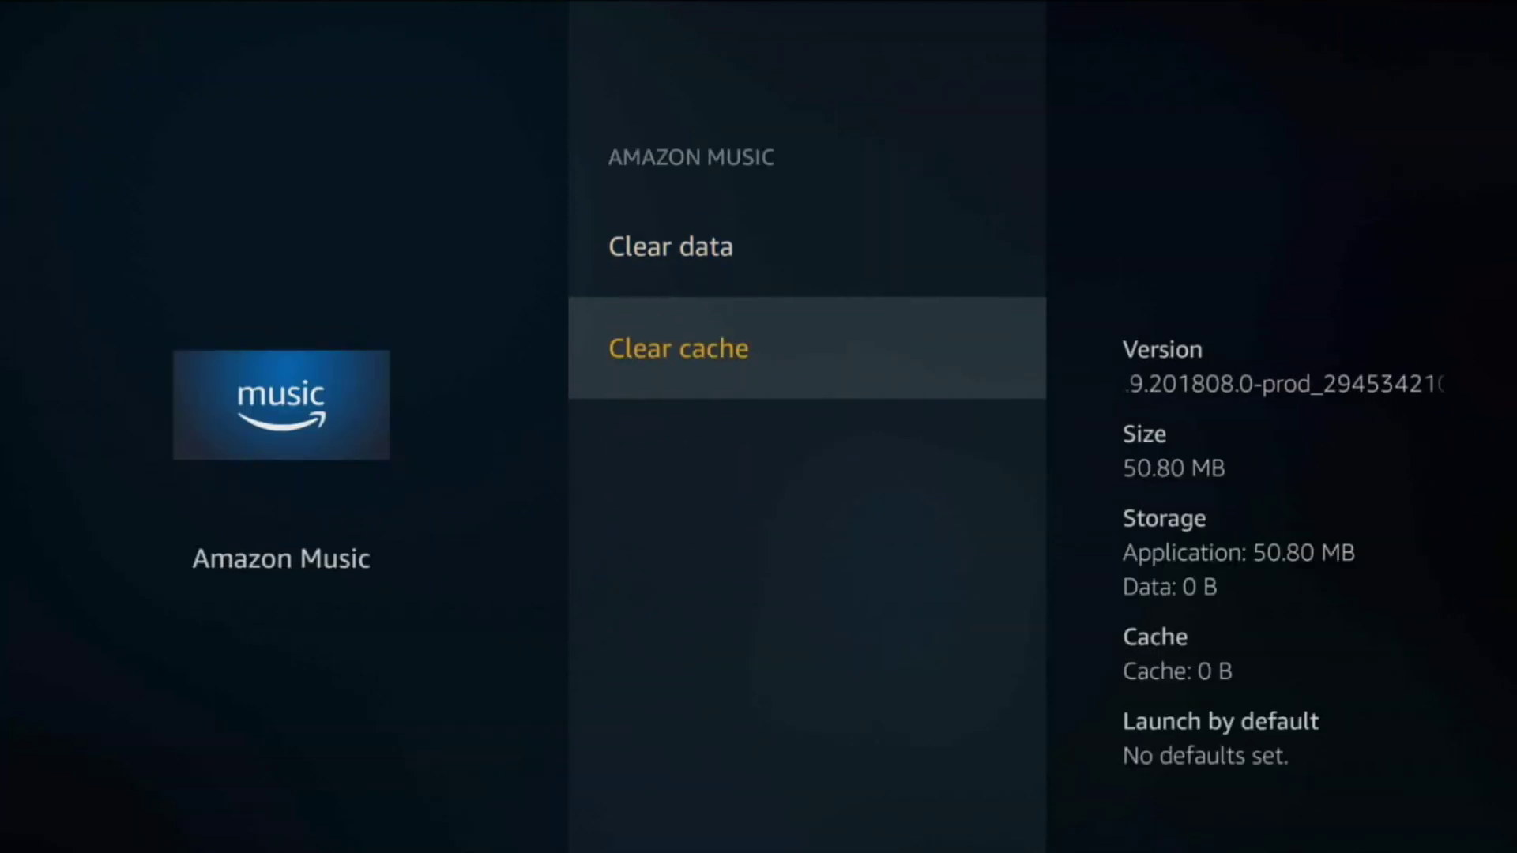
{"action": "key", "text": "Escape"}
Clear the Appstore's stored data and return to the installed applications list
{"action": "key", "text": "Down"}
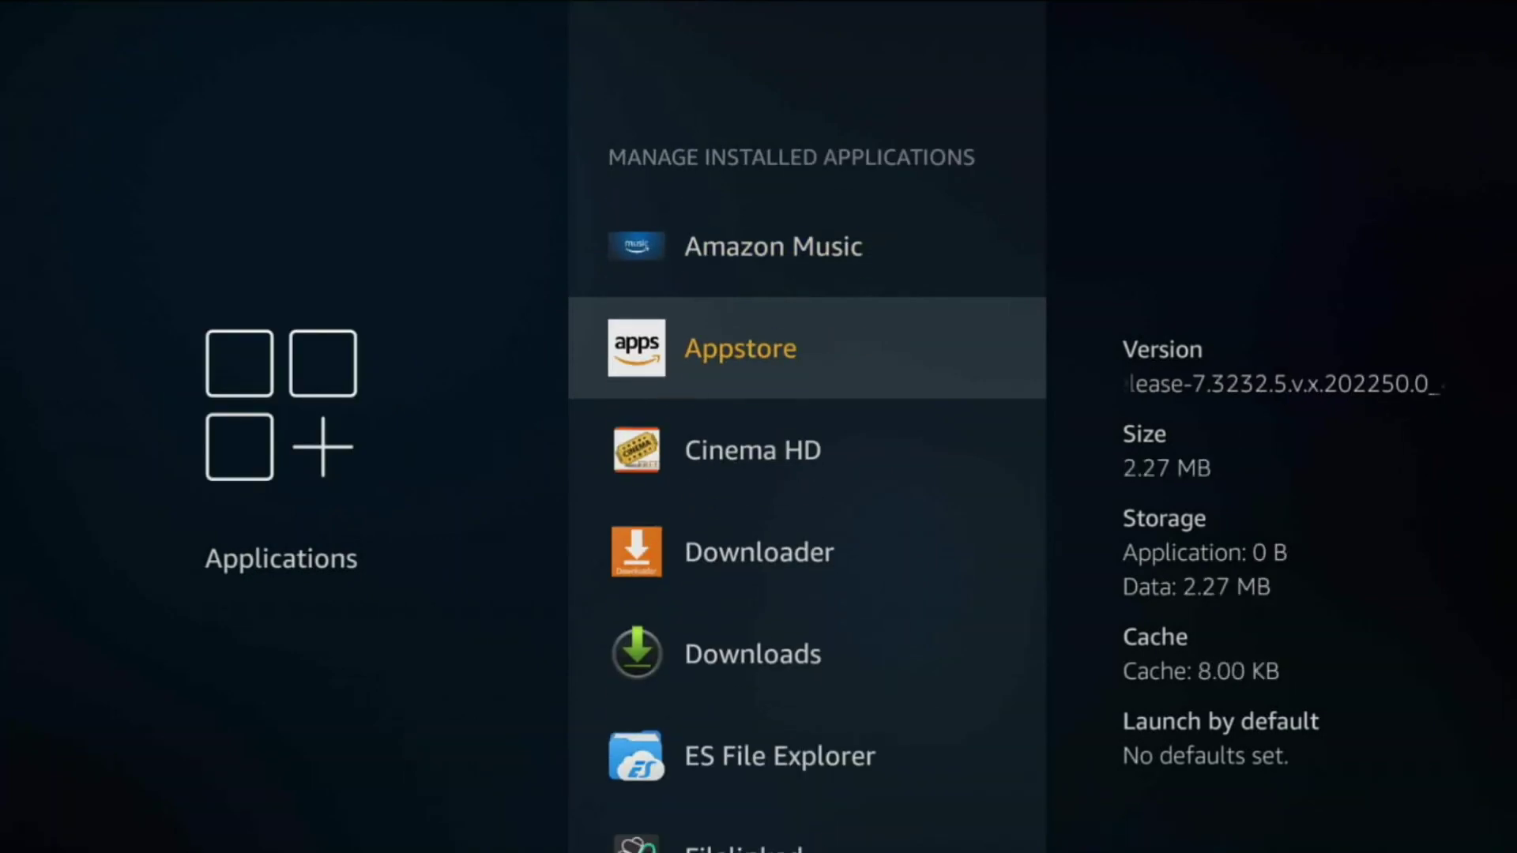
{"action": "key", "text": "Return"}
{"action": "key", "text": "Down"}
{"action": "key", "text": "Return"}
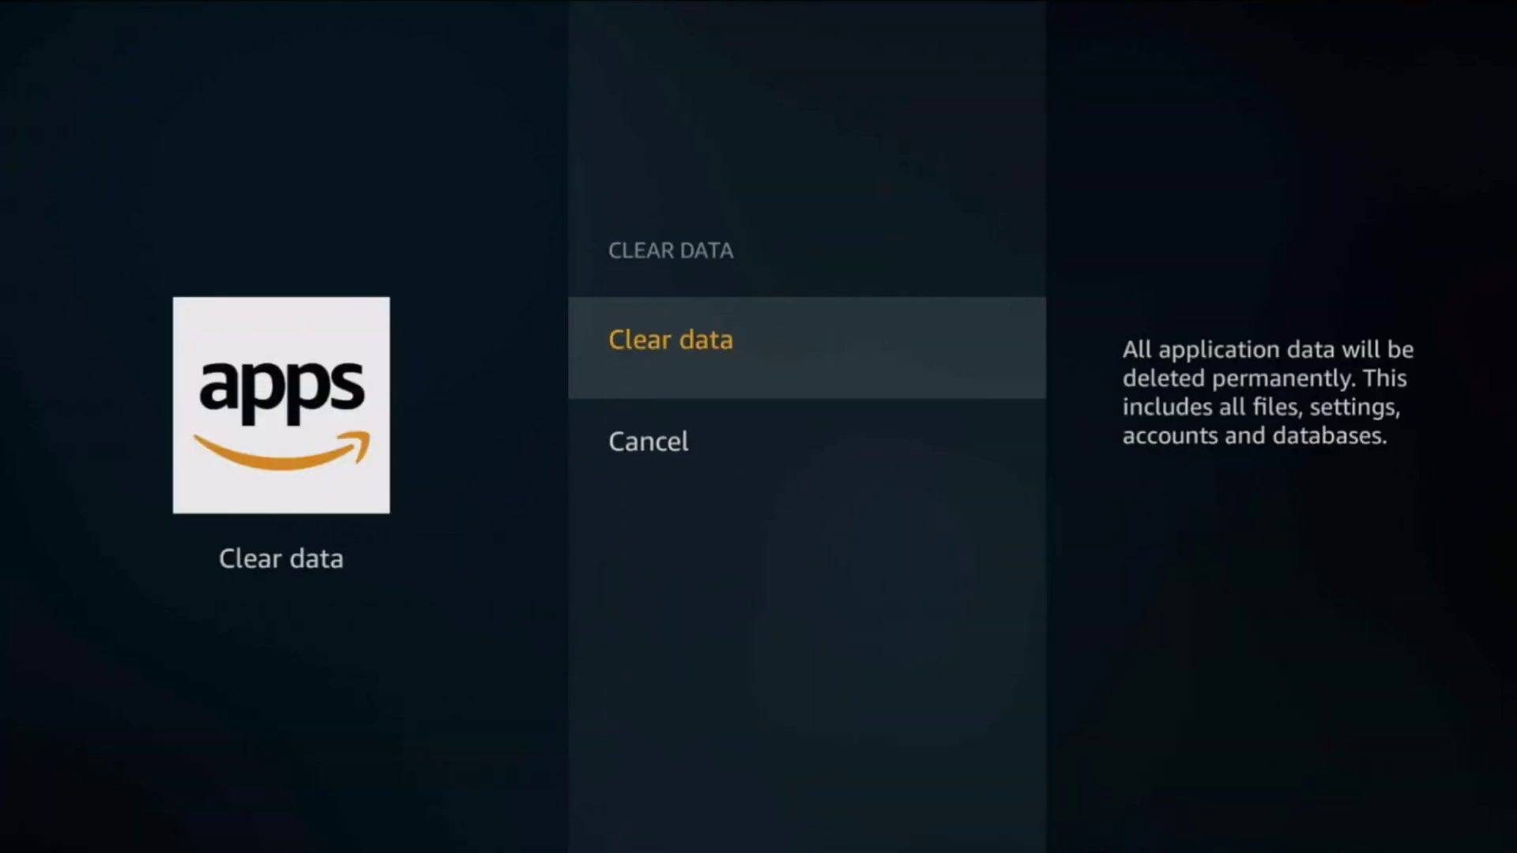
{"action": "key", "text": "Return"}
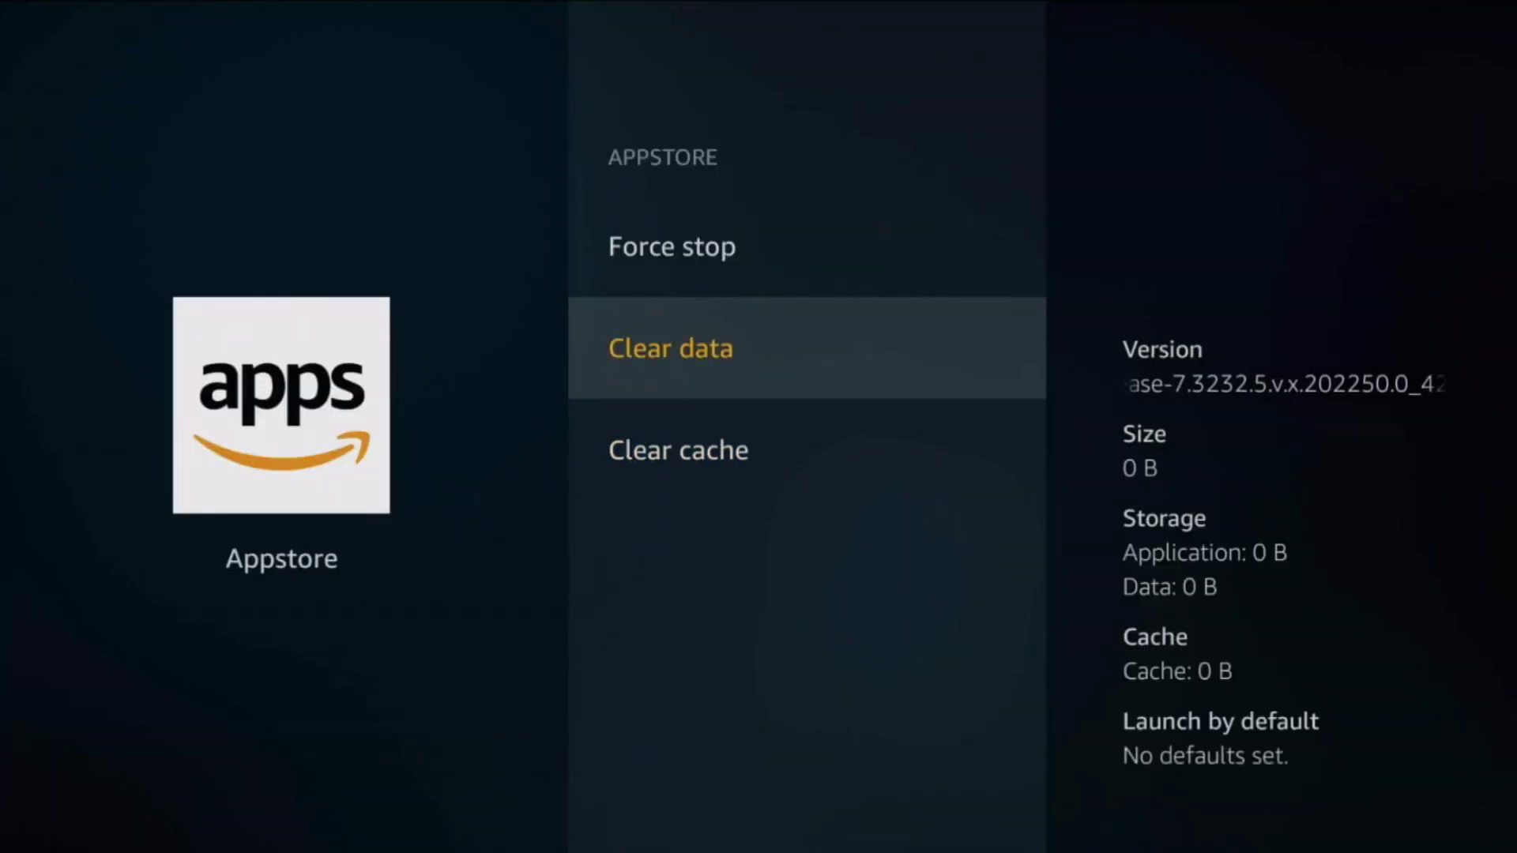
{"action": "key", "text": "Down"}
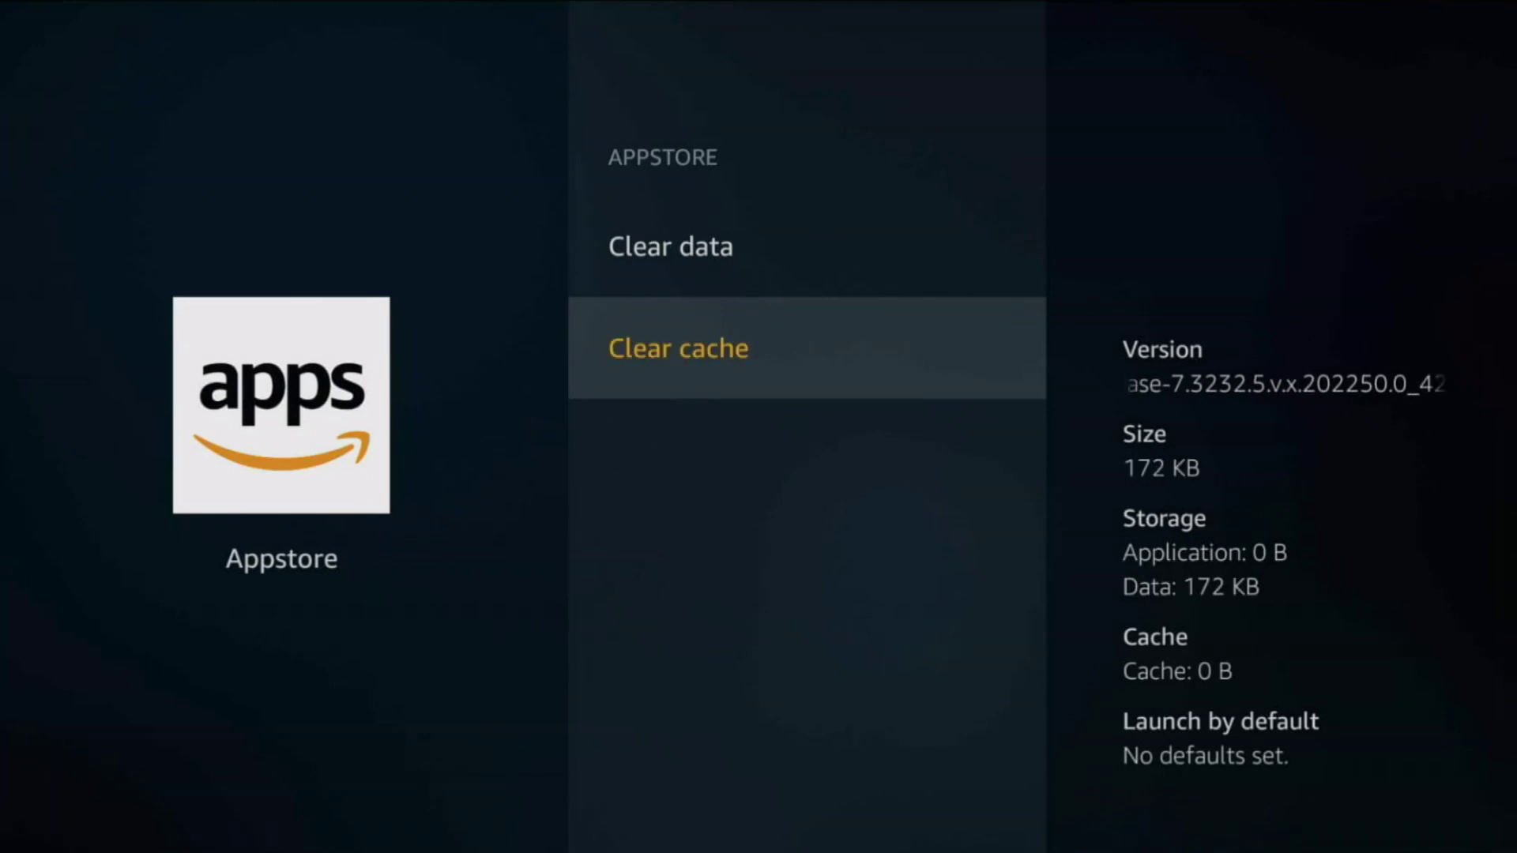
{"action": "key", "text": "Escape"}
{"action": "key", "text": "Escape"}
{"action": "key", "text": "Return"}
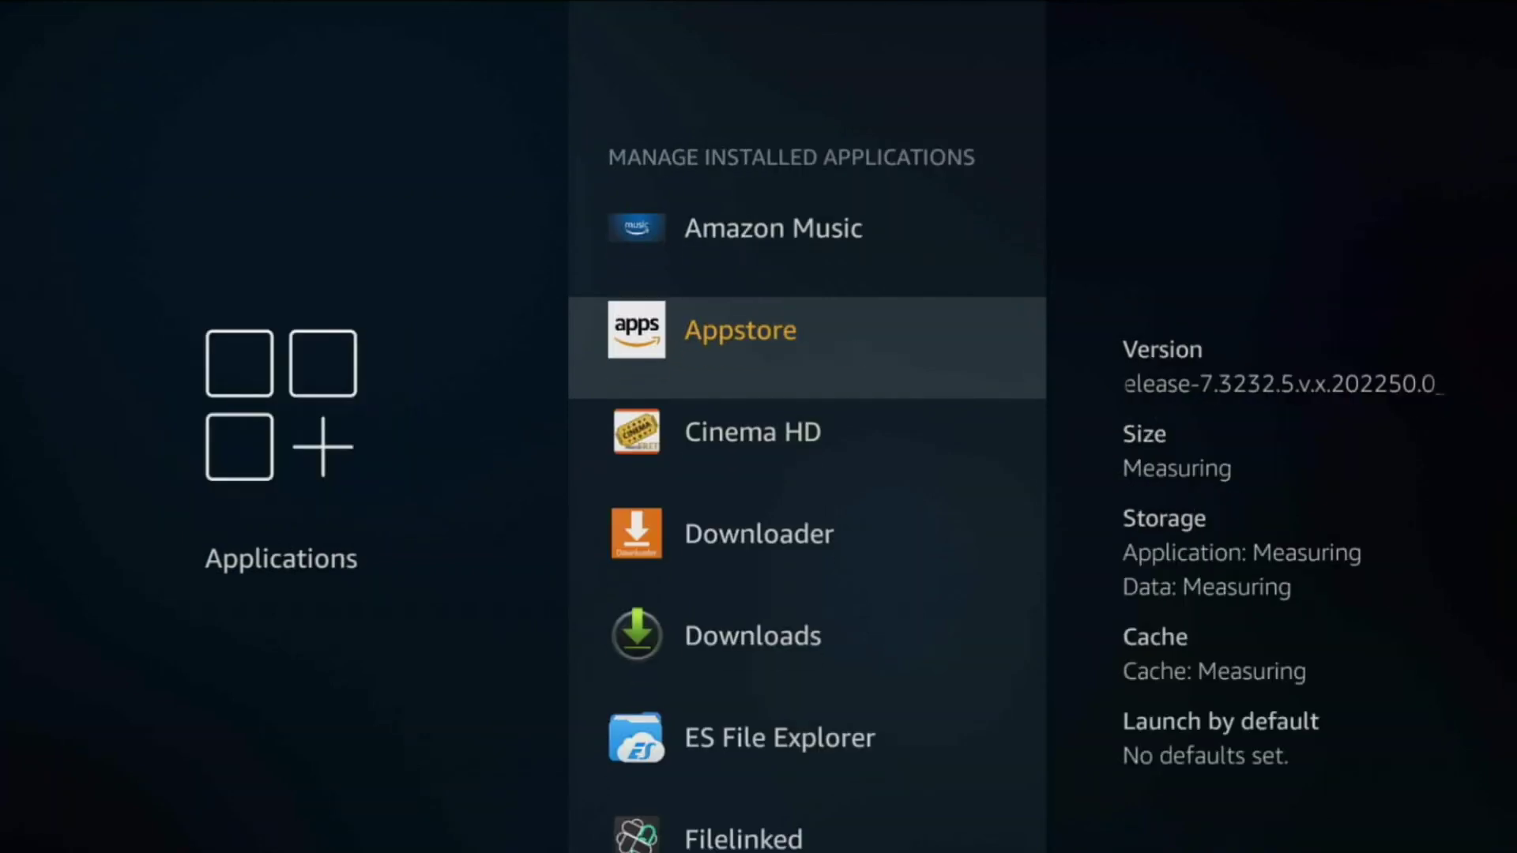
{"action": "key", "text": "Down"}
{"action": "key", "text": "Down"}
{"action": "key", "text": "Down"}
{"action": "key", "text": "Down"}
{"action": "key", "text": "Down"}
{"action": "key", "text": "Down"}
Clear the Files app's stored data
{"action": "key", "text": "Up"}
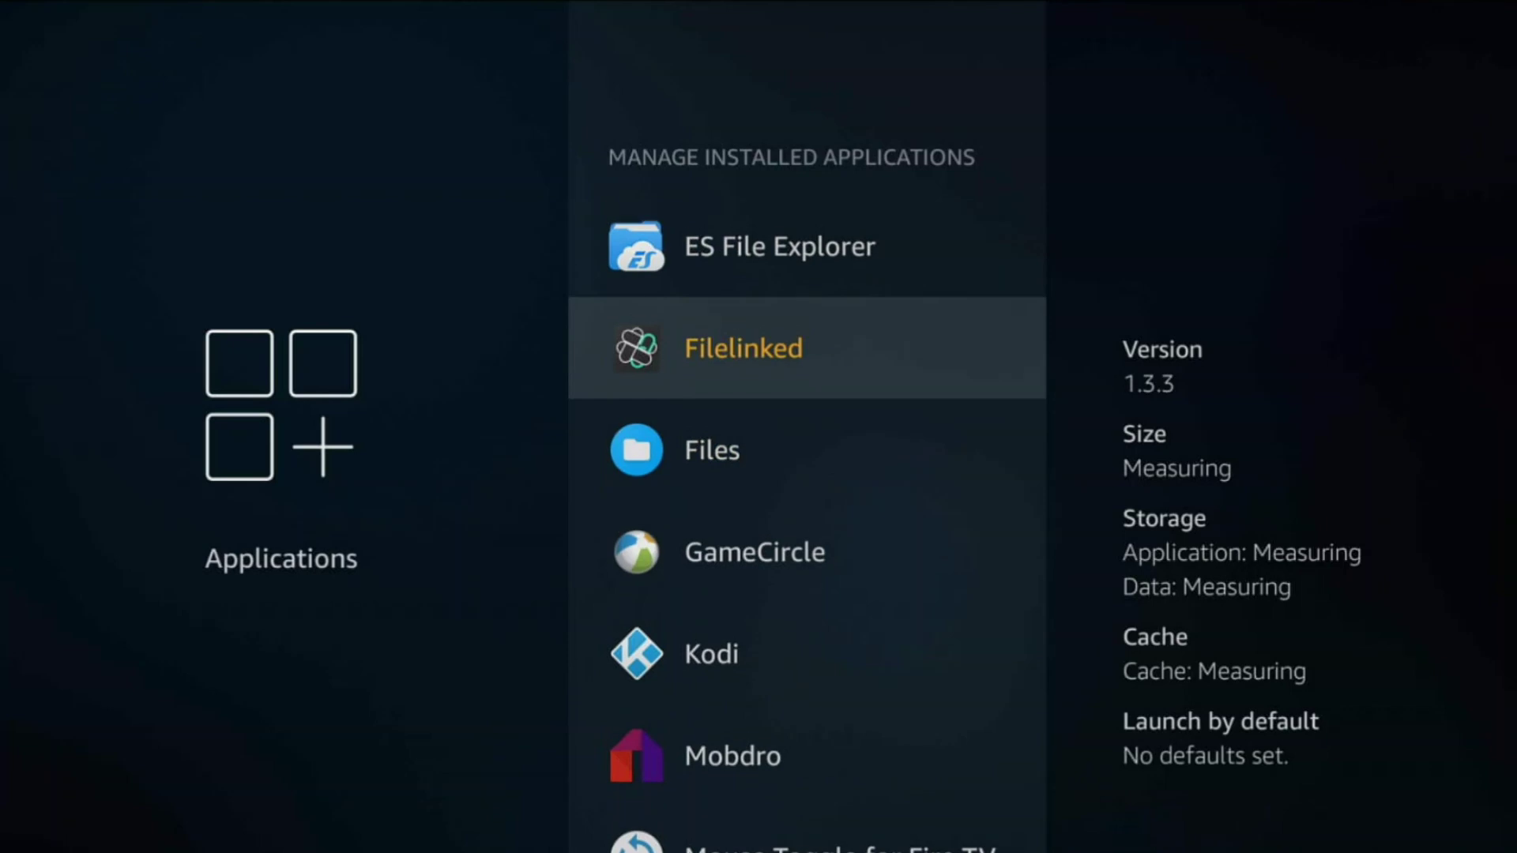
{"action": "key", "text": "Down"}
{"action": "key", "text": "Return"}
{"action": "key", "text": "Down"}
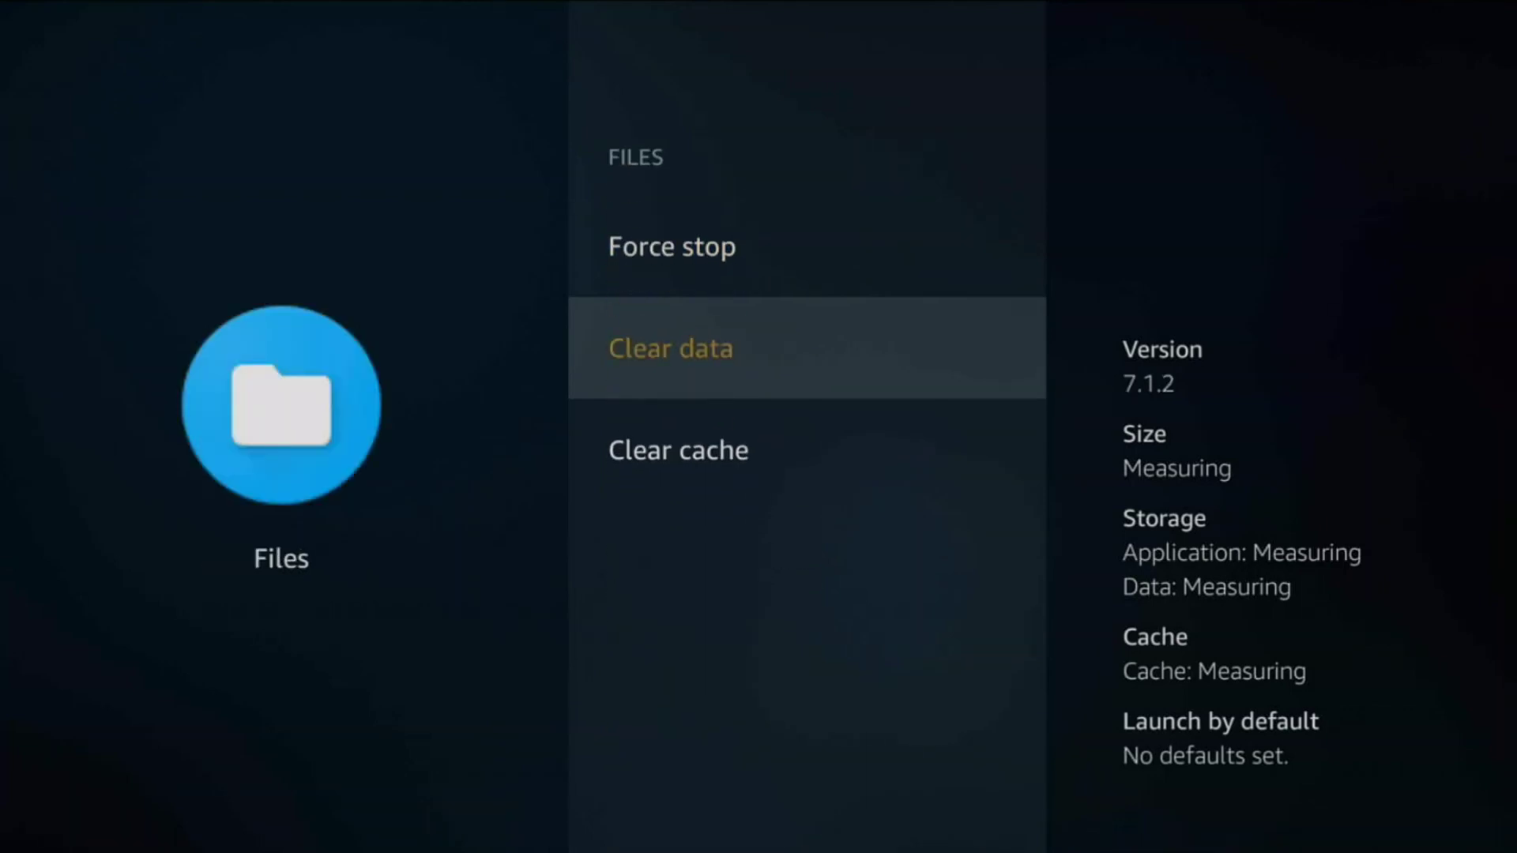
{"action": "key", "text": "Return"}
{"action": "key", "text": "Return"}
{"action": "key", "text": "Down"}
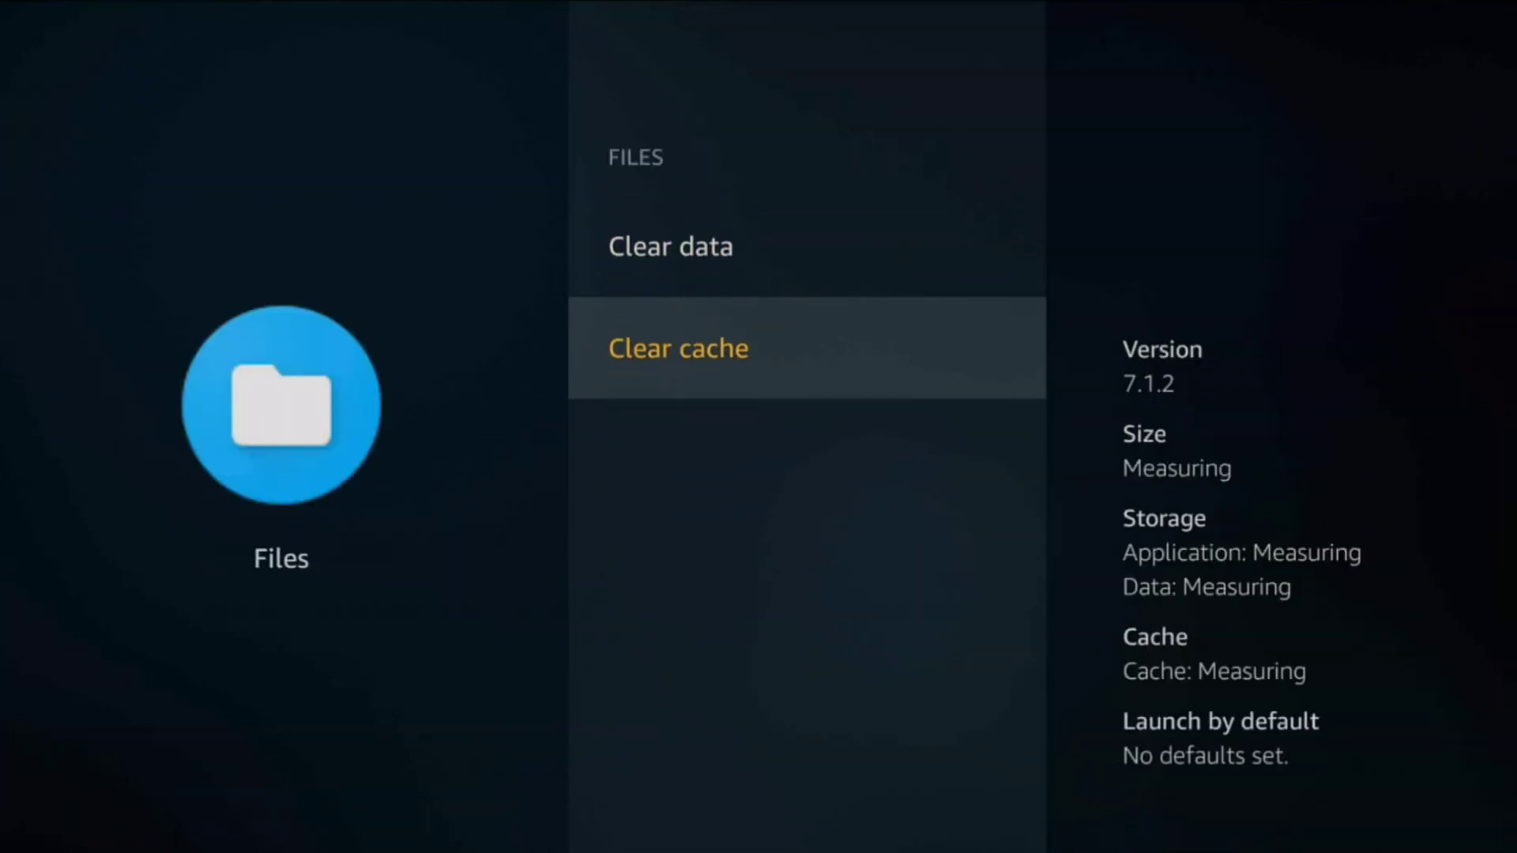
{"action": "key", "text": "Escape"}
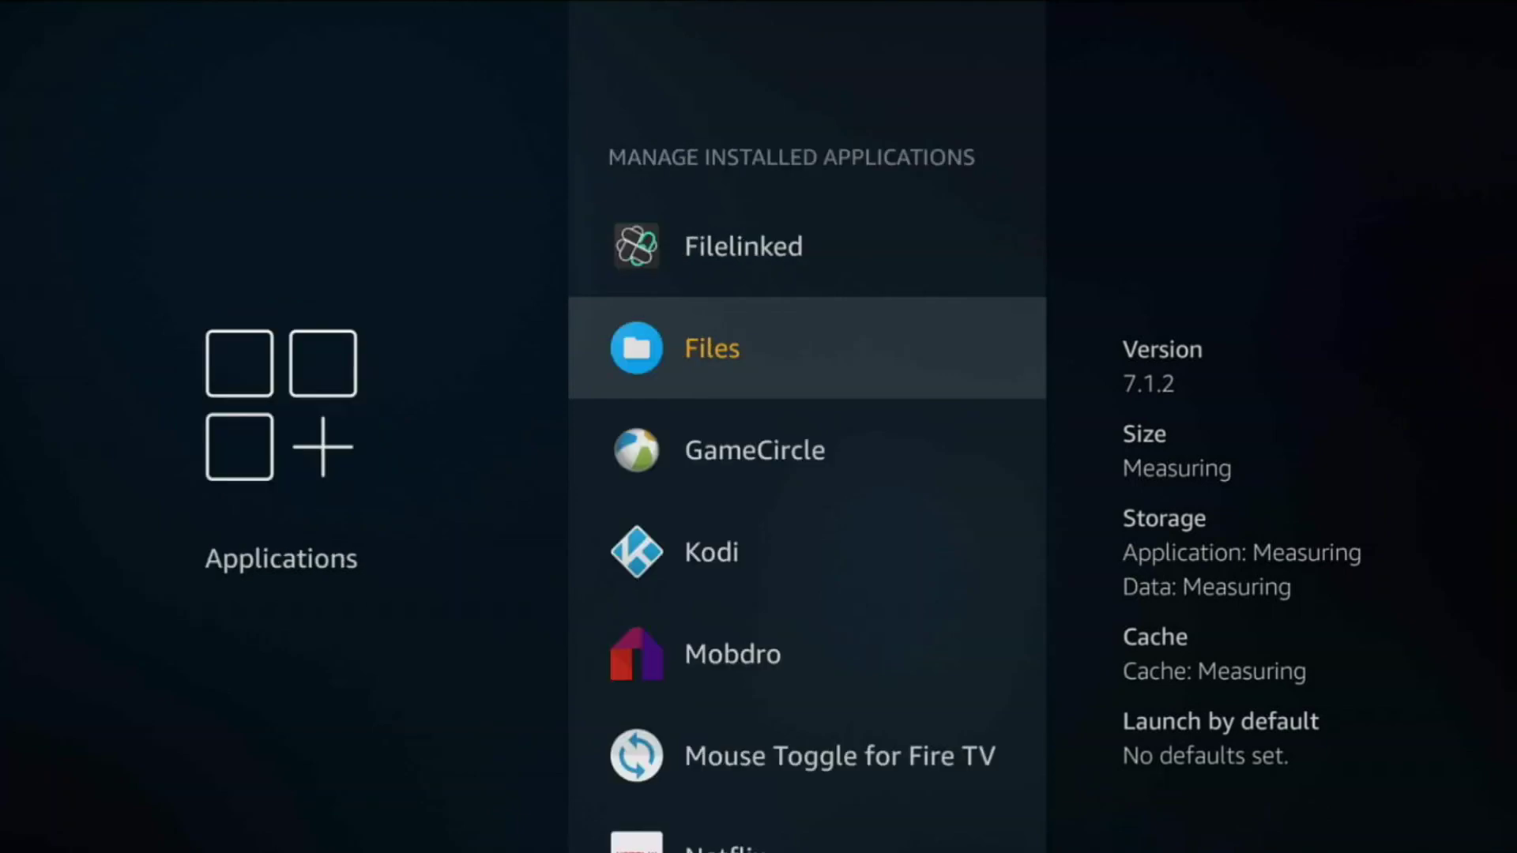
Clear GameCircle's stored data
{"action": "key", "text": "Down"}
{"action": "key", "text": "Return"}
{"action": "key", "text": "Down"}
{"action": "key", "text": "Return"}
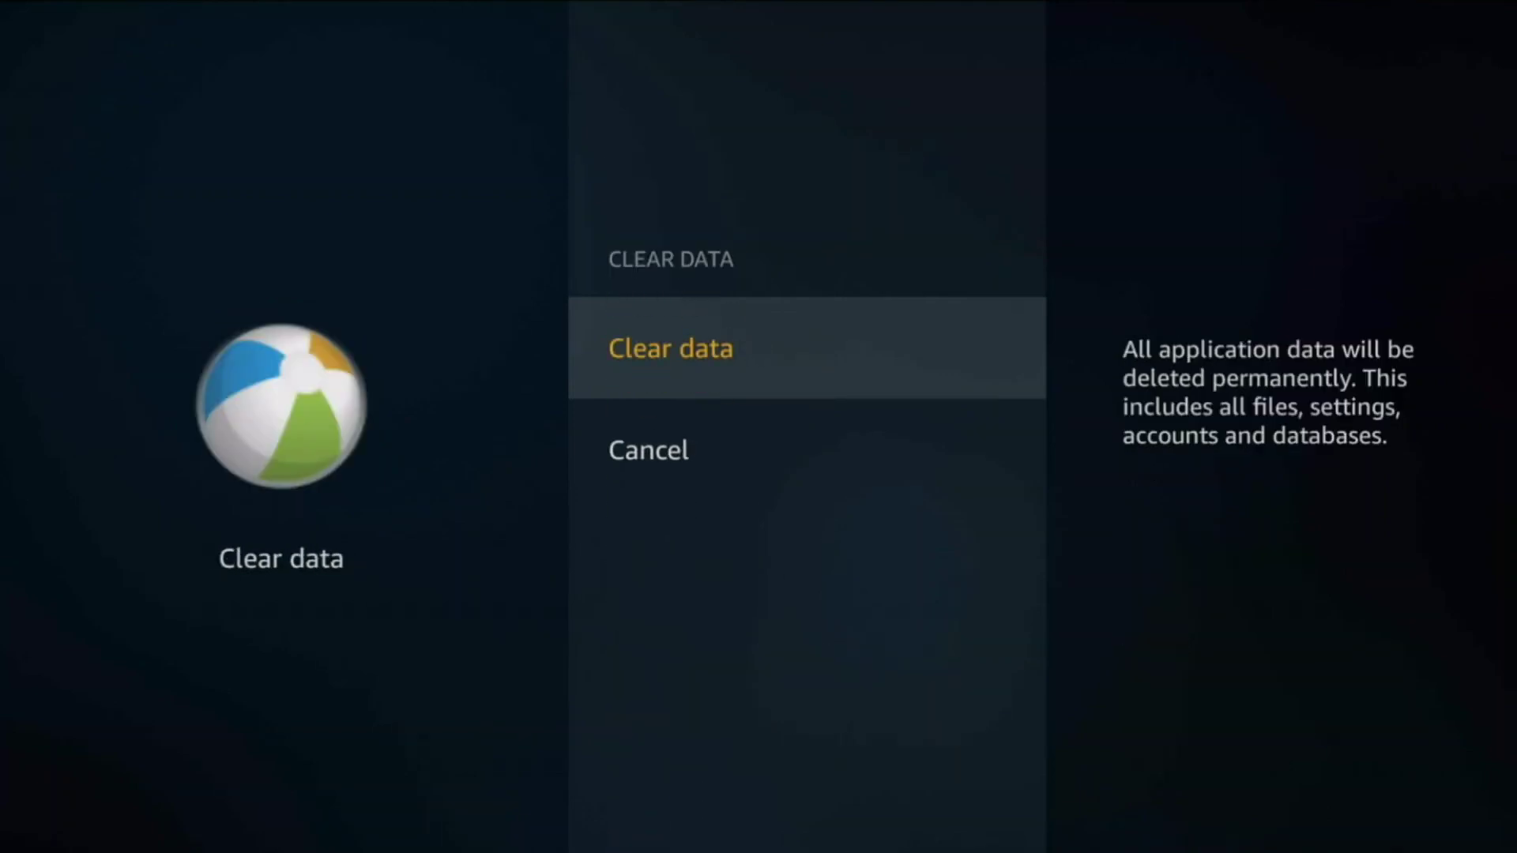
{"action": "key", "text": "Return"}
{"action": "key", "text": "Down"}
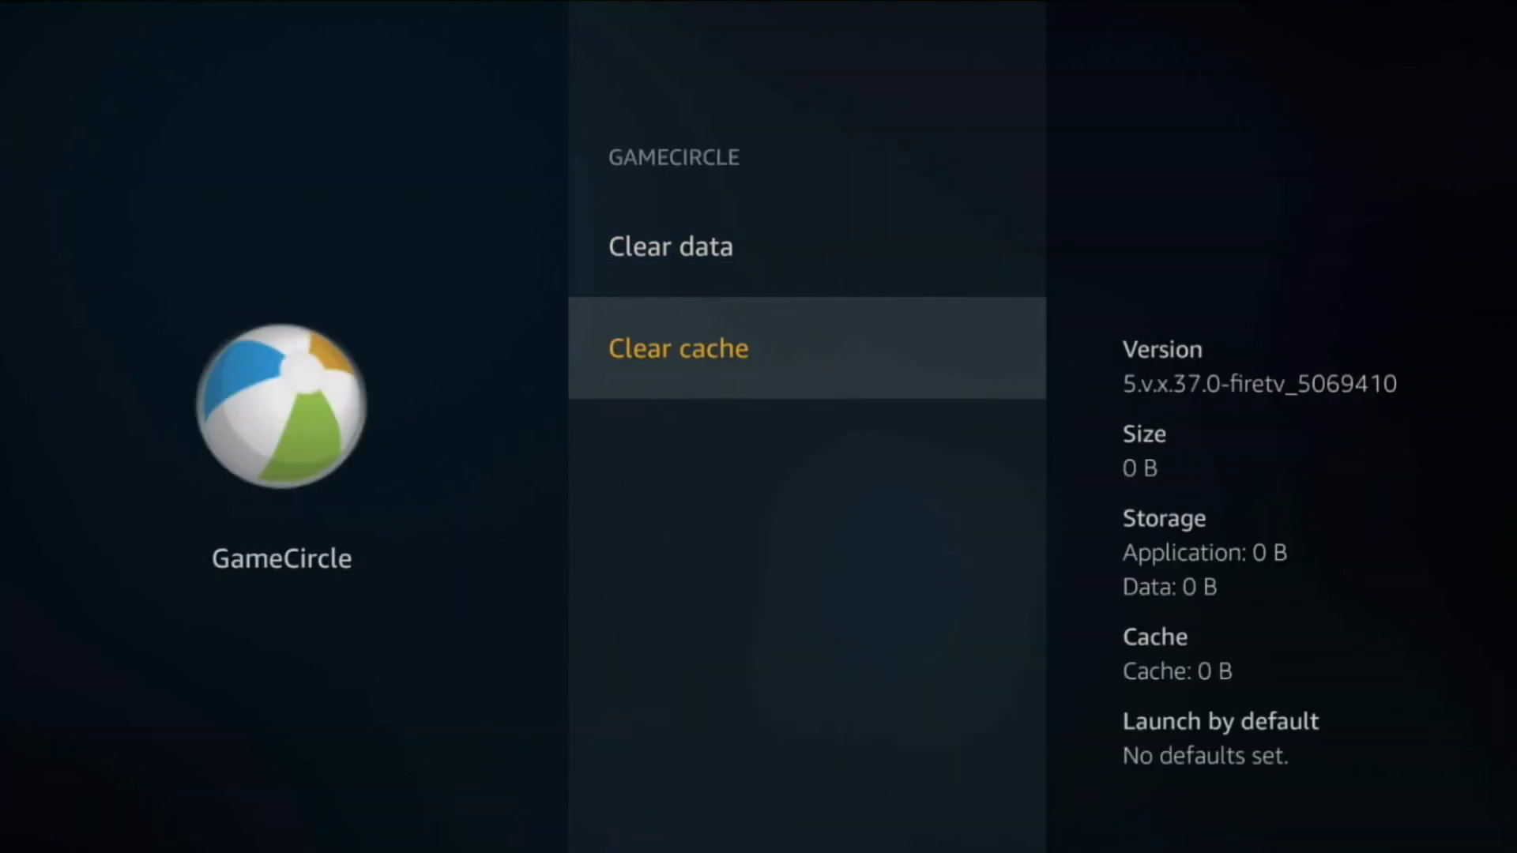
{"action": "key", "text": "Escape"}
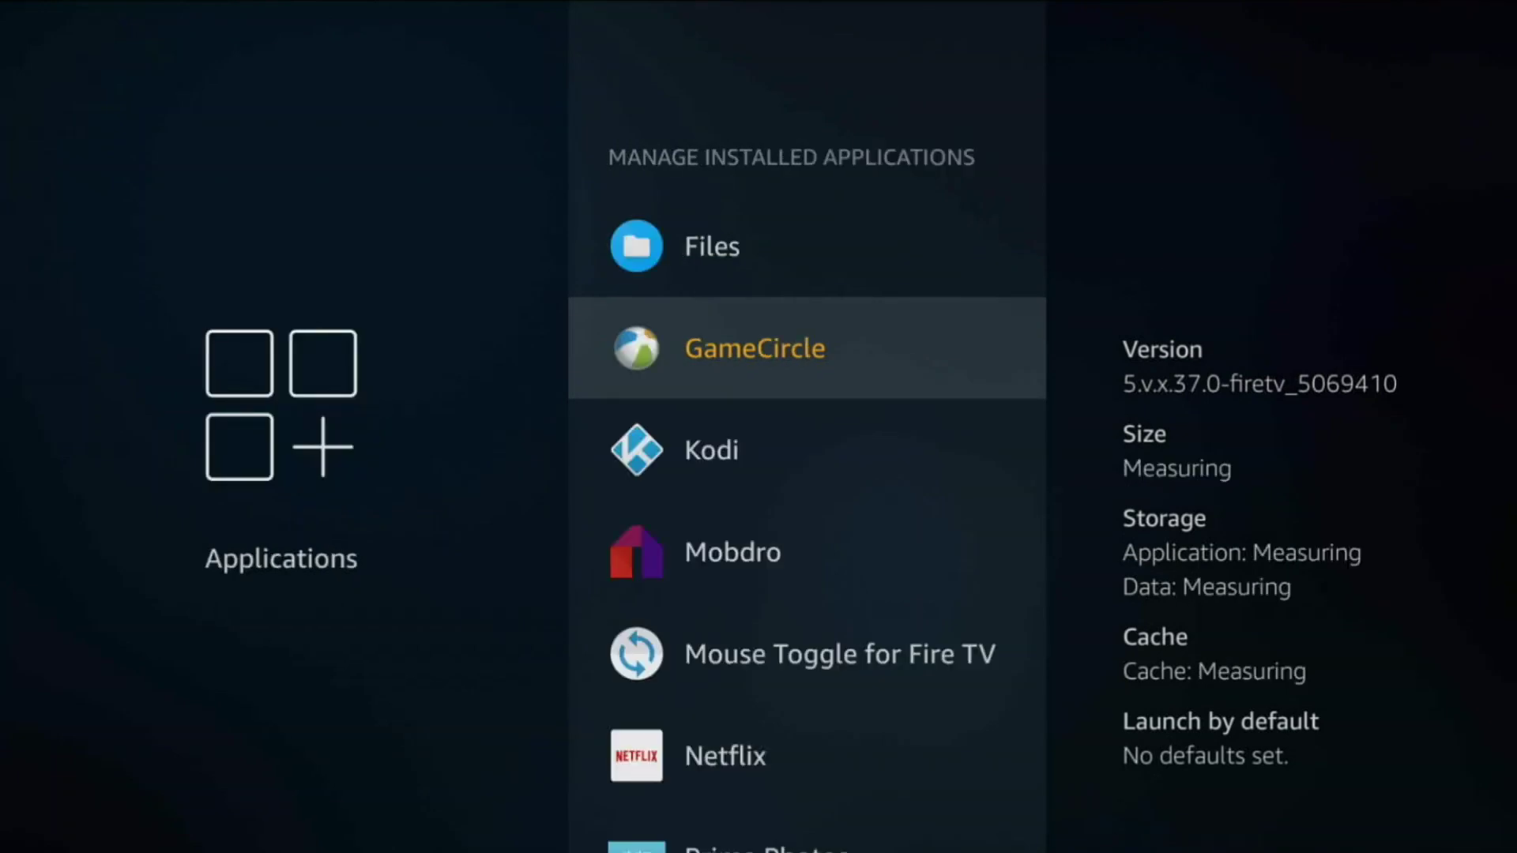
Clear Prime Photos' stored data, then back out to the Applications menu
{"action": "key", "text": "Down"}
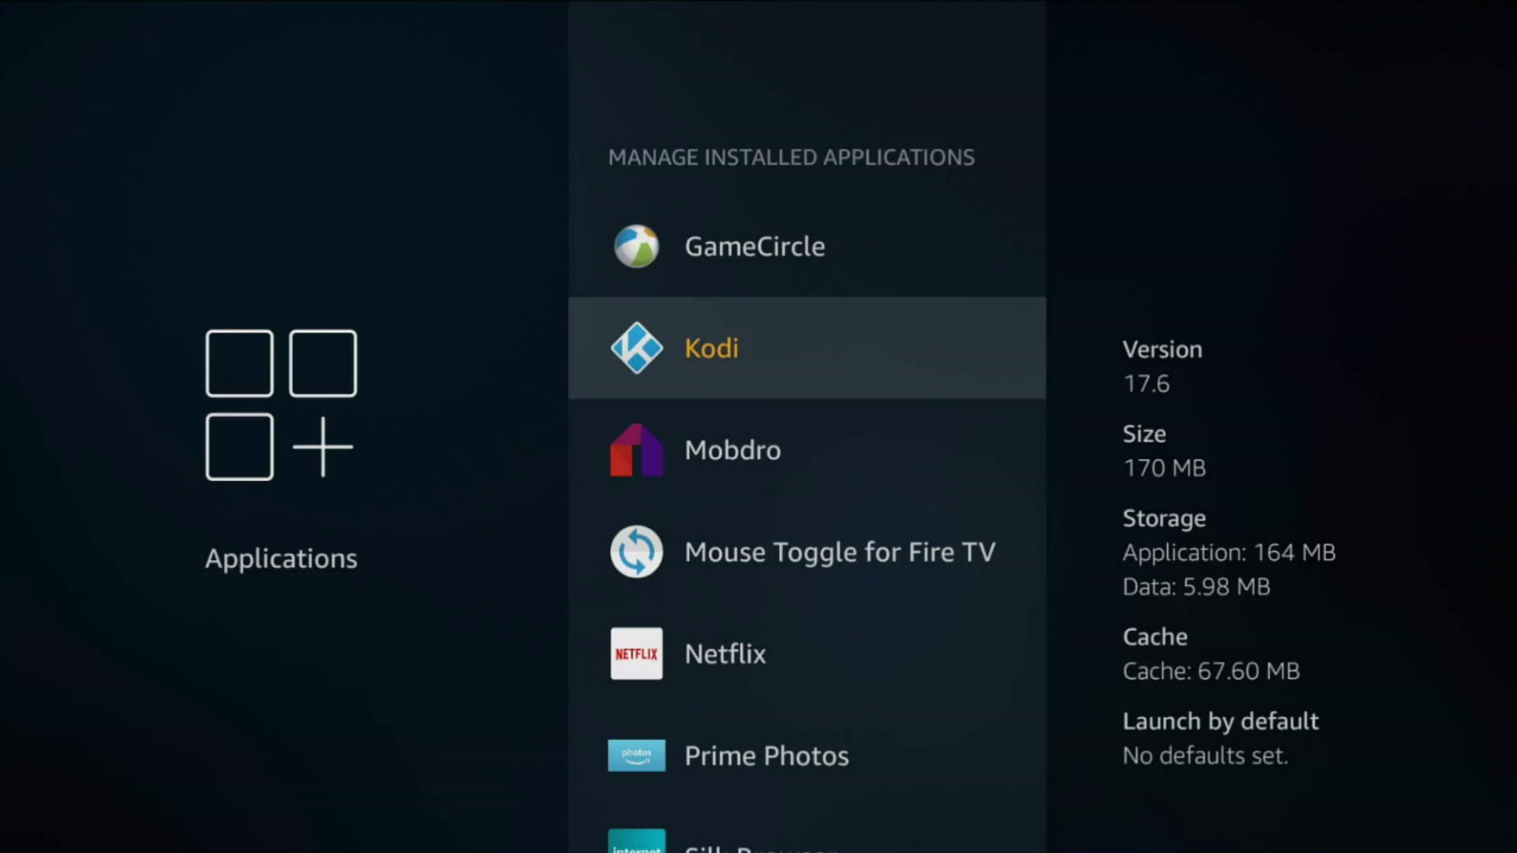
{"action": "key", "text": "Down"}
{"action": "key", "text": "Down"}
{"action": "key", "text": "Down"}
{"action": "key", "text": "Down"}
{"action": "key", "text": "Return"}
{"action": "key", "text": "Down"}
{"action": "key", "text": "Return"}
{"action": "key", "text": "Return"}
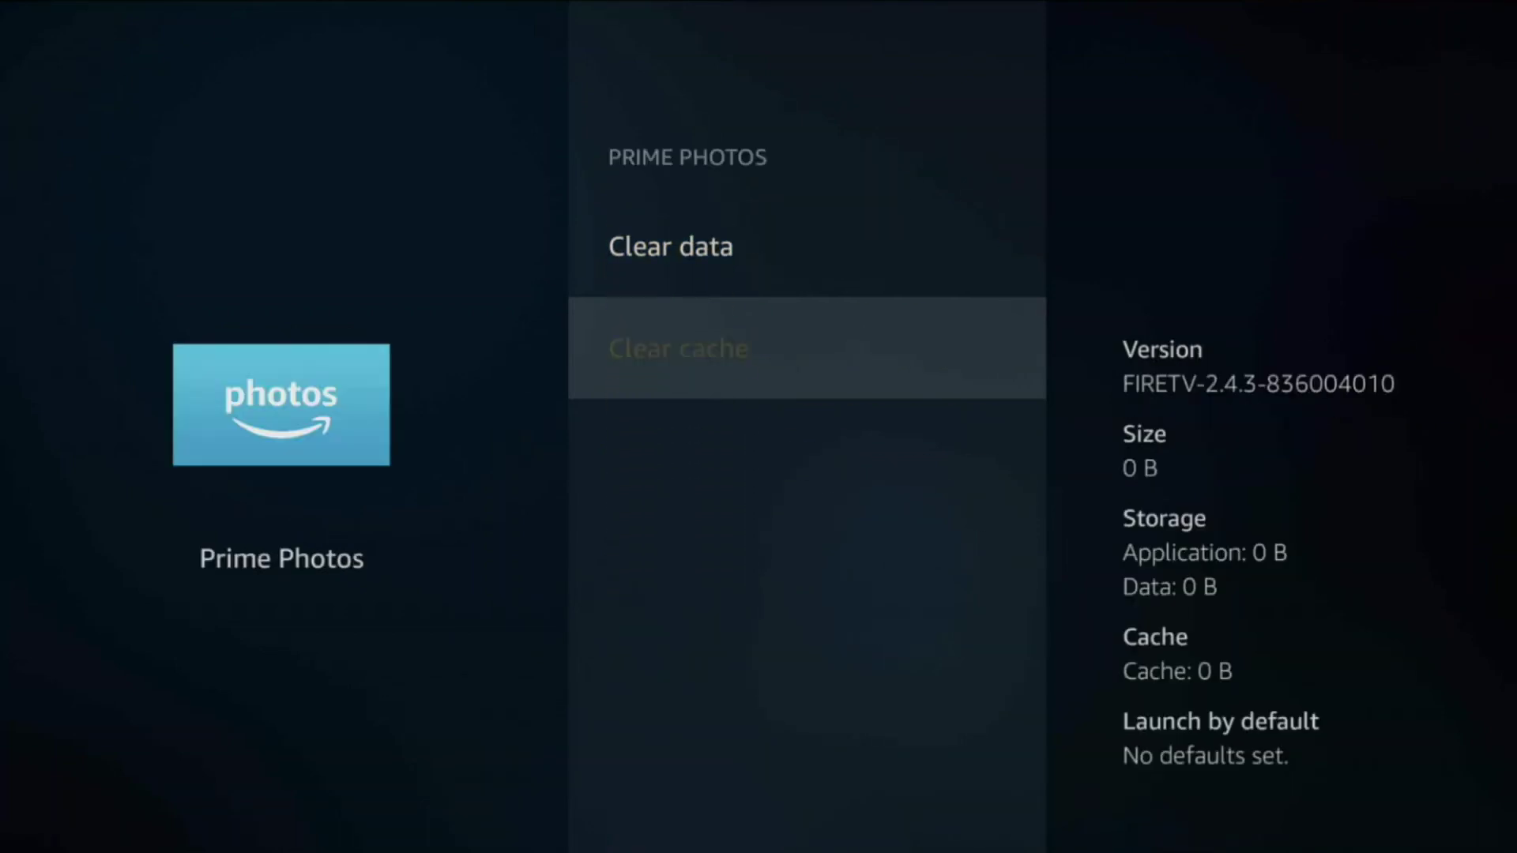
{"action": "key", "text": "Escape"}
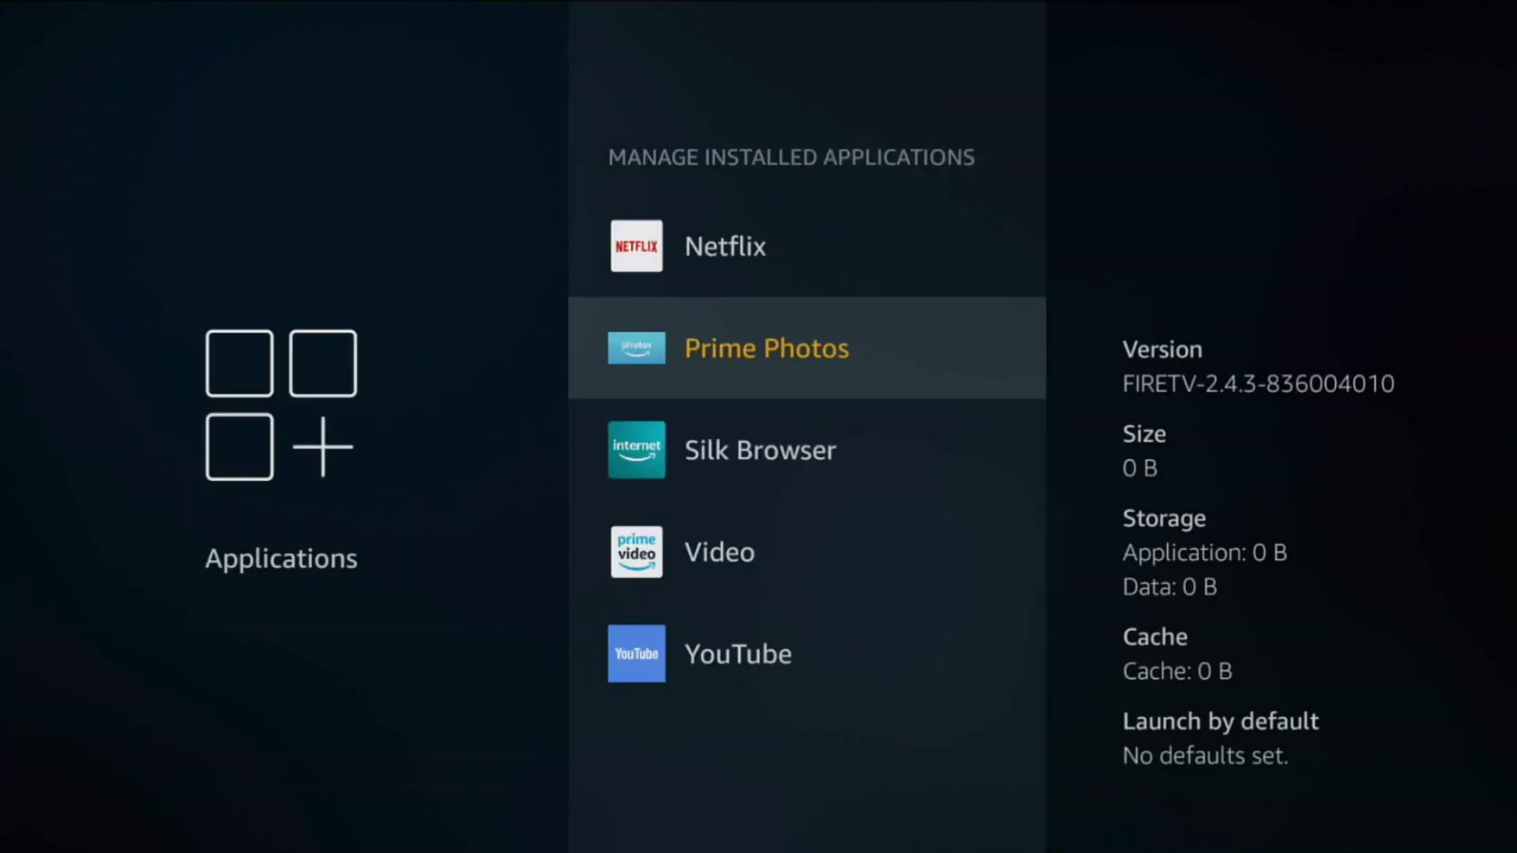
{"action": "key", "text": "Up"}
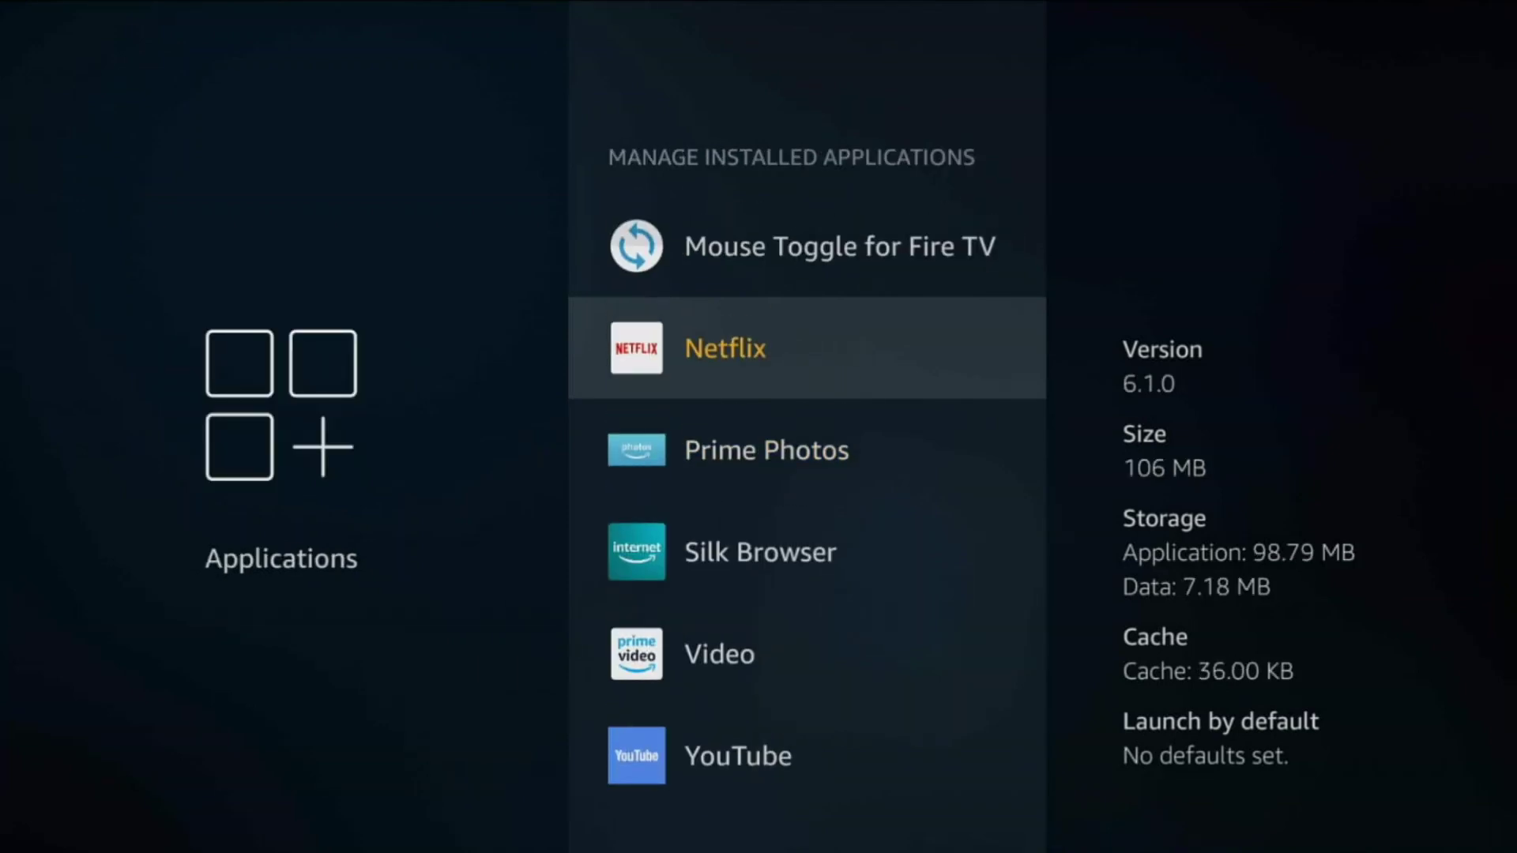
{"action": "key", "text": "Down"}
{"action": "key", "text": "Down"}
{"action": "key", "text": "Down"}
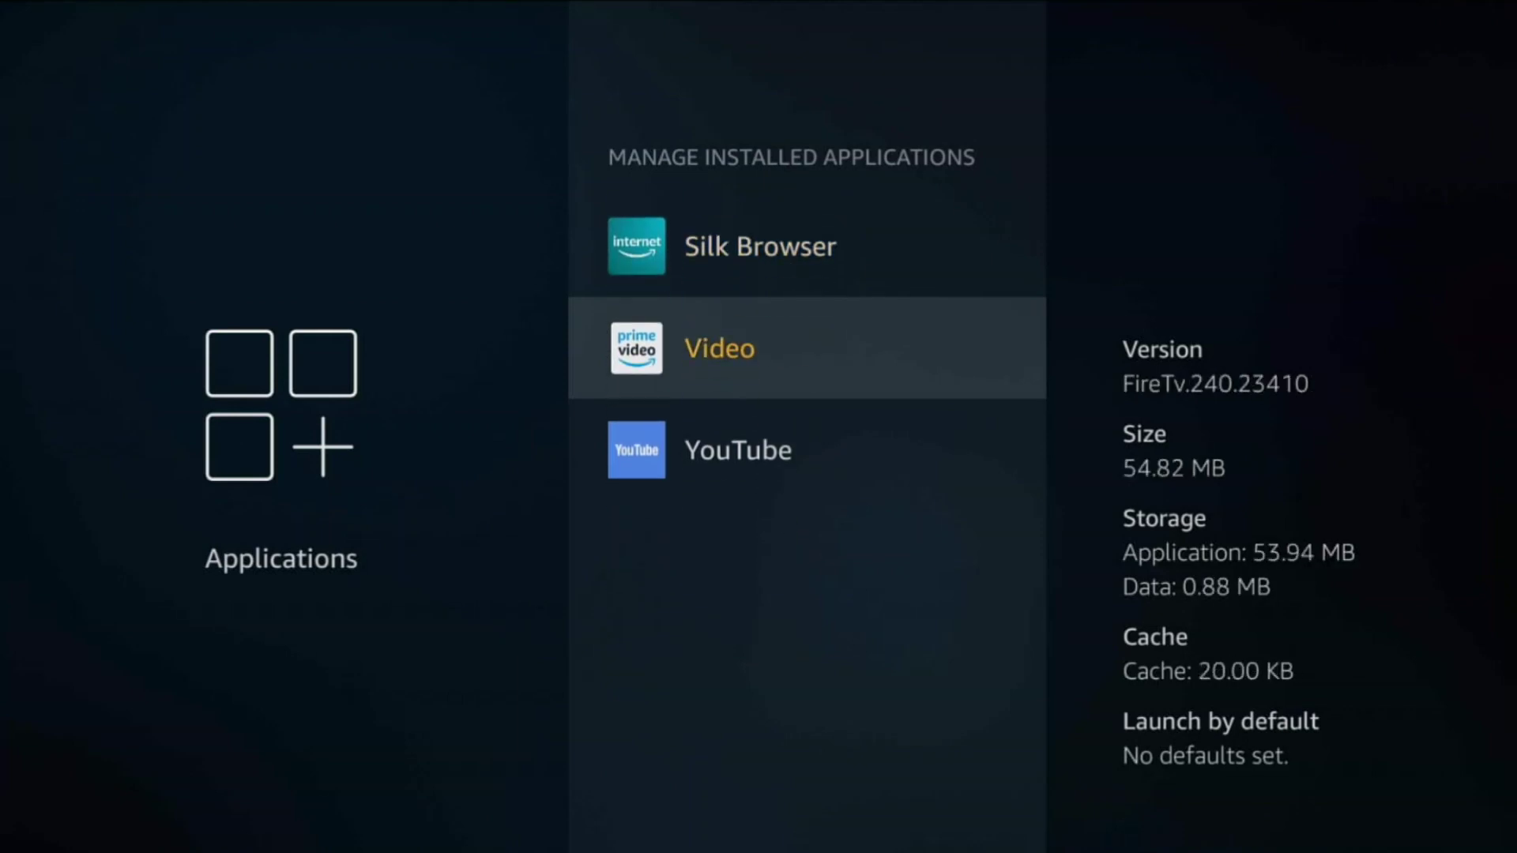
{"action": "key", "text": "Escape"}
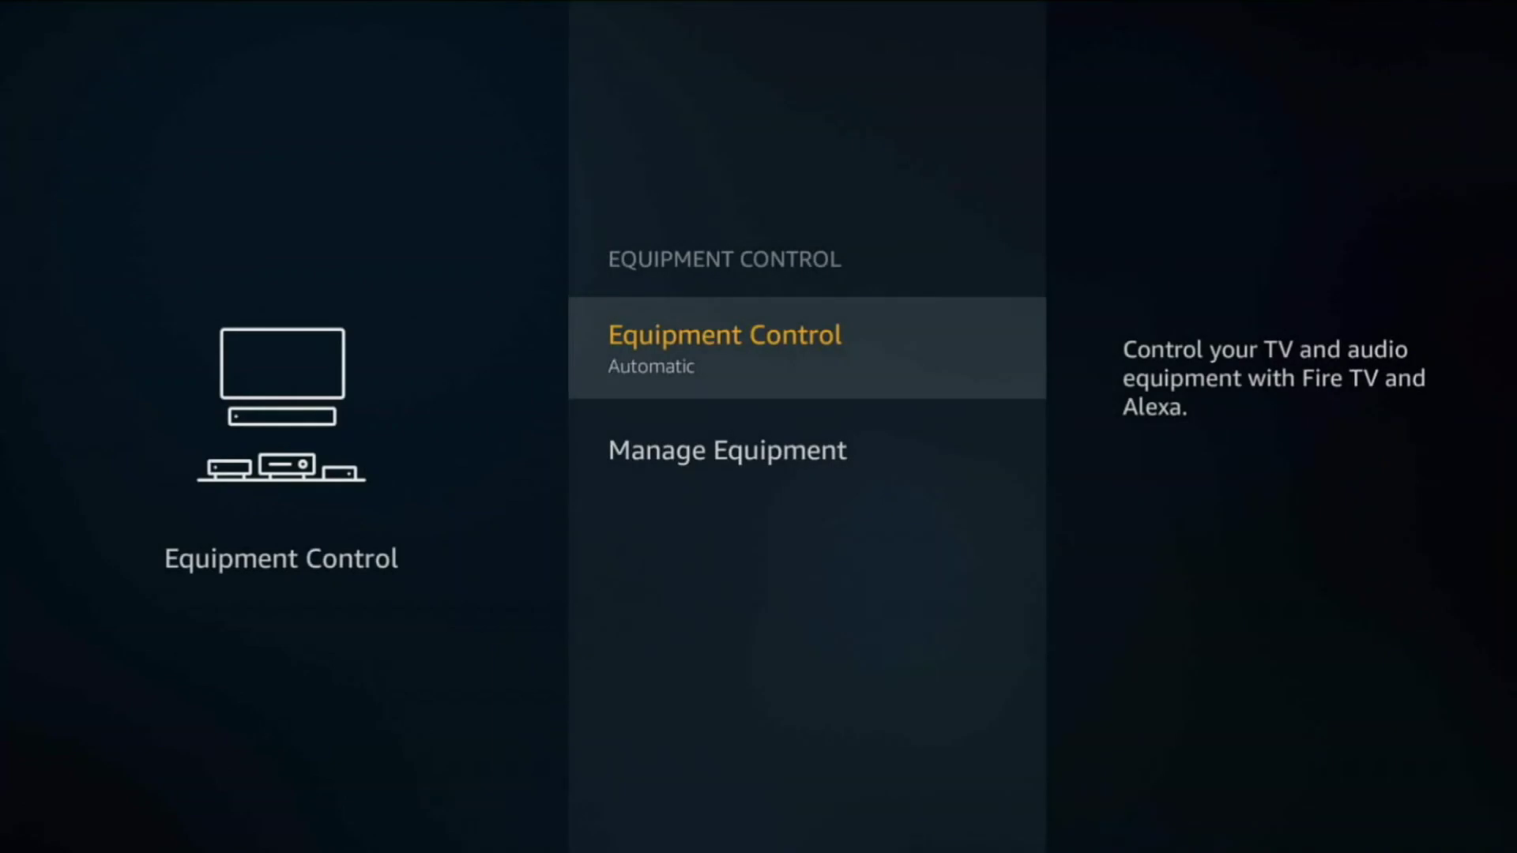
Look at Manage Equipment under Equipment Control, then return to the main settings row
{"action": "key", "text": "Down"}
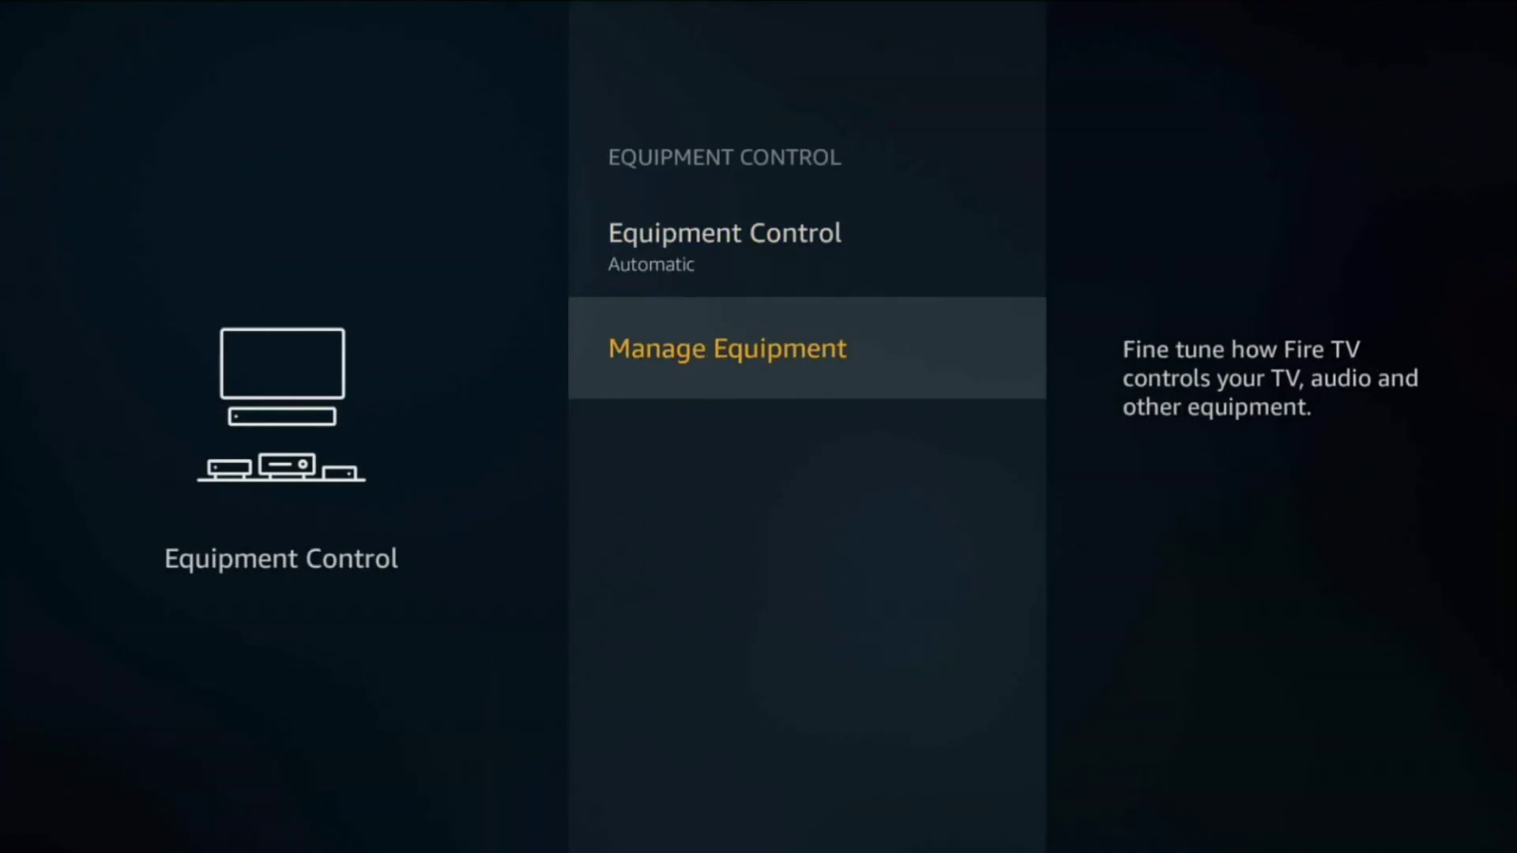
{"action": "key", "text": "Escape"}
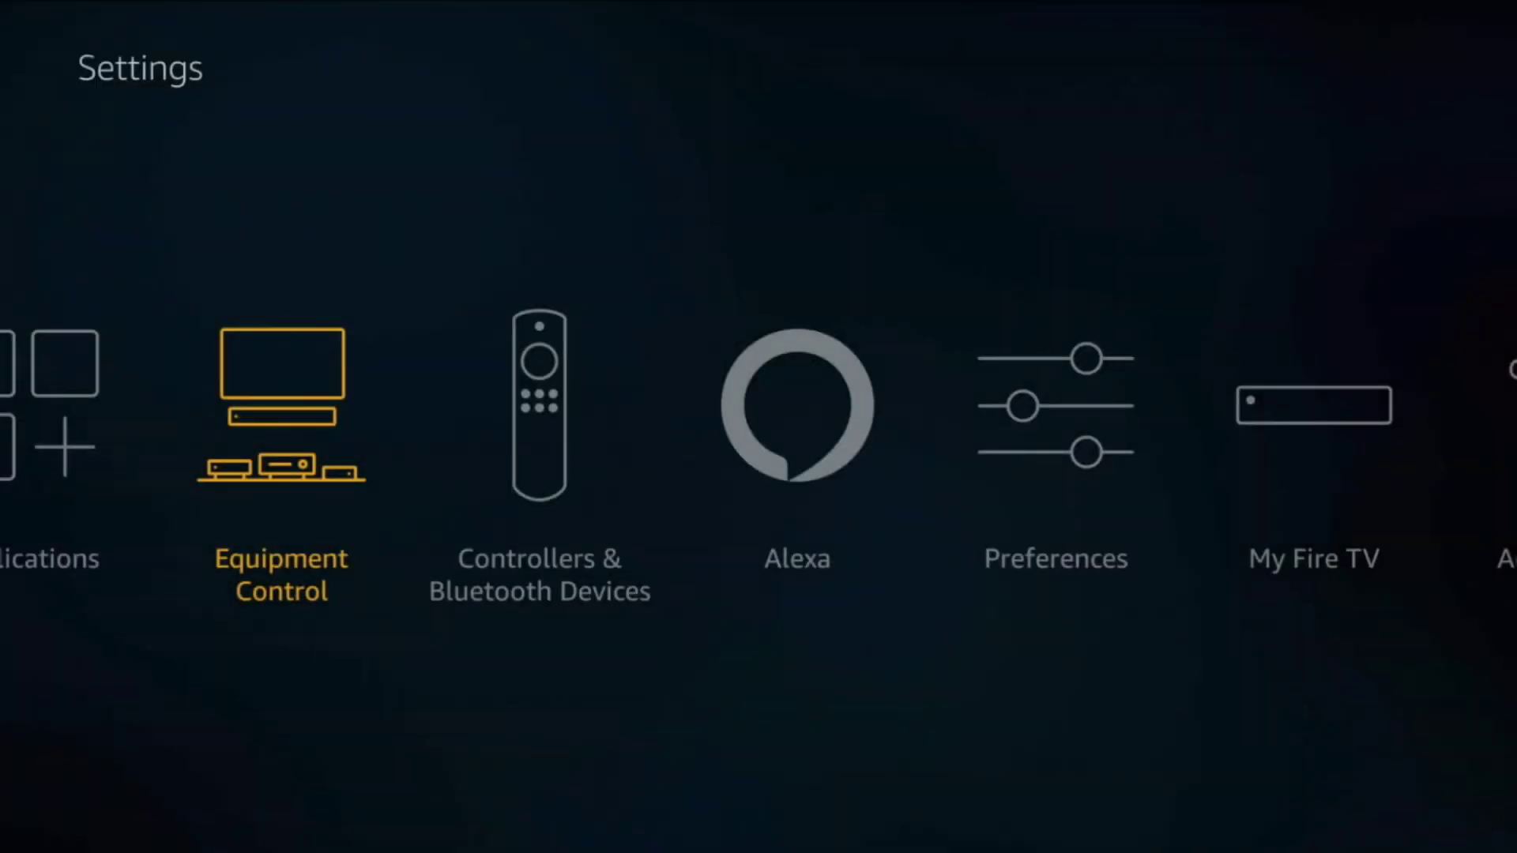
{"action": "key", "text": "Right"}
Look over Controllers & Bluetooth Devices, then move past Alexa to Preferences
{"action": "key", "text": "Return"}
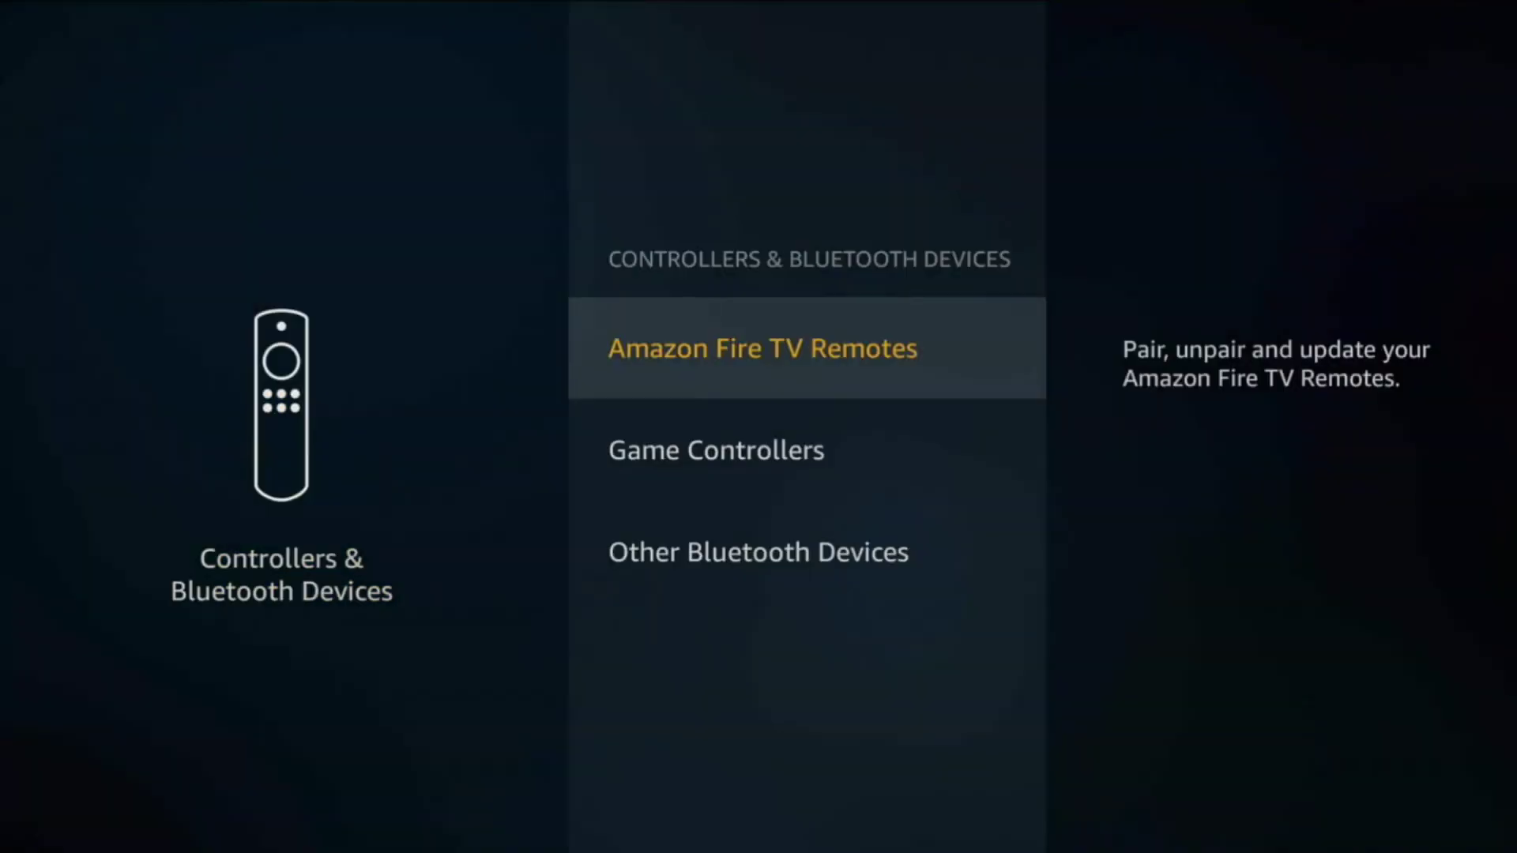
{"action": "key", "text": "Down"}
{"action": "key", "text": "Down"}
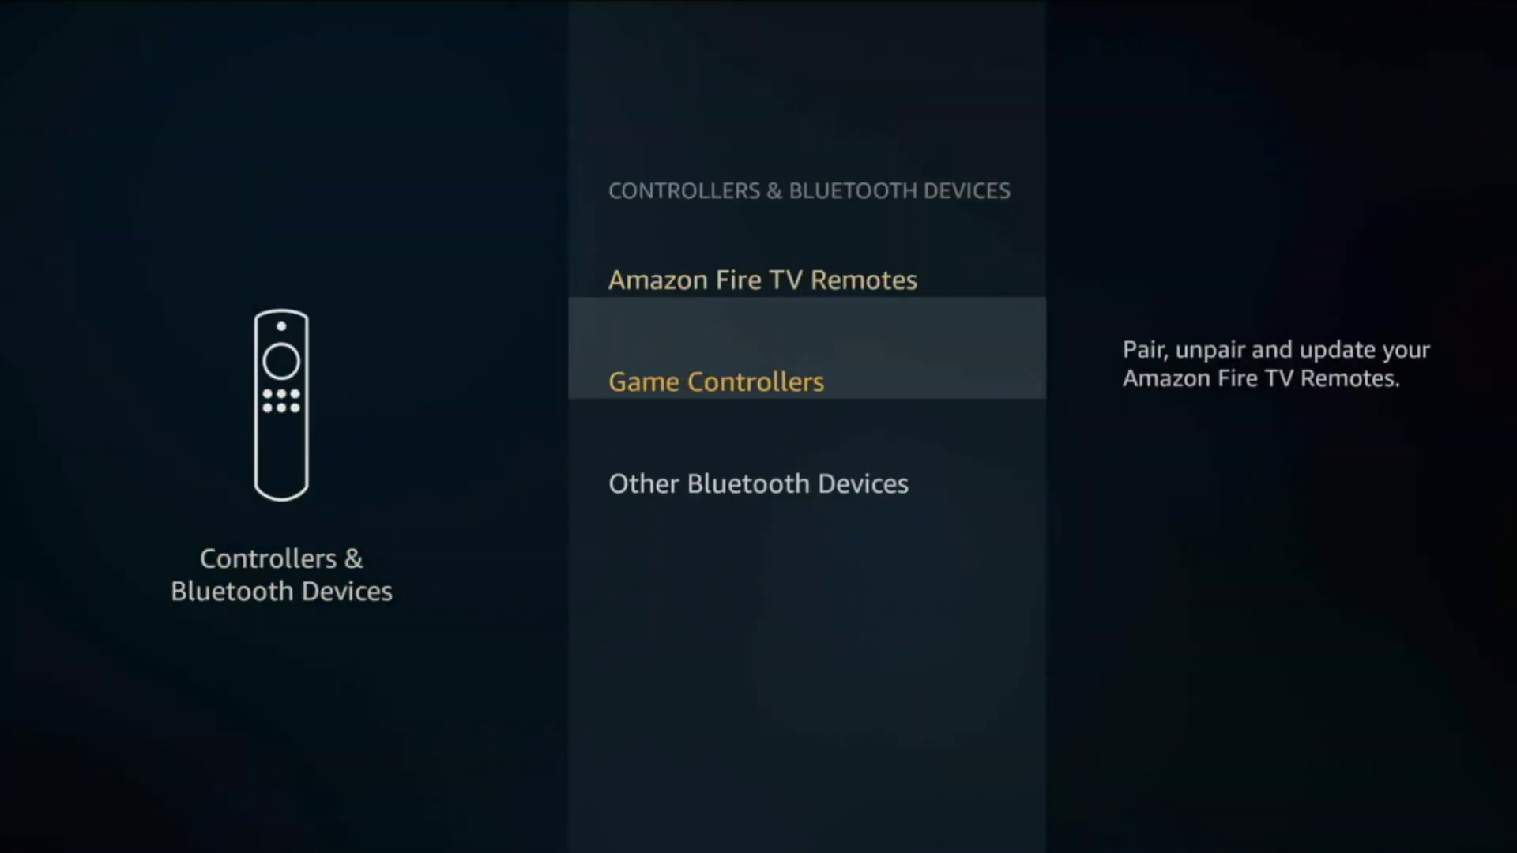
{"action": "key", "text": "Up"}
{"action": "key", "text": "Up"}
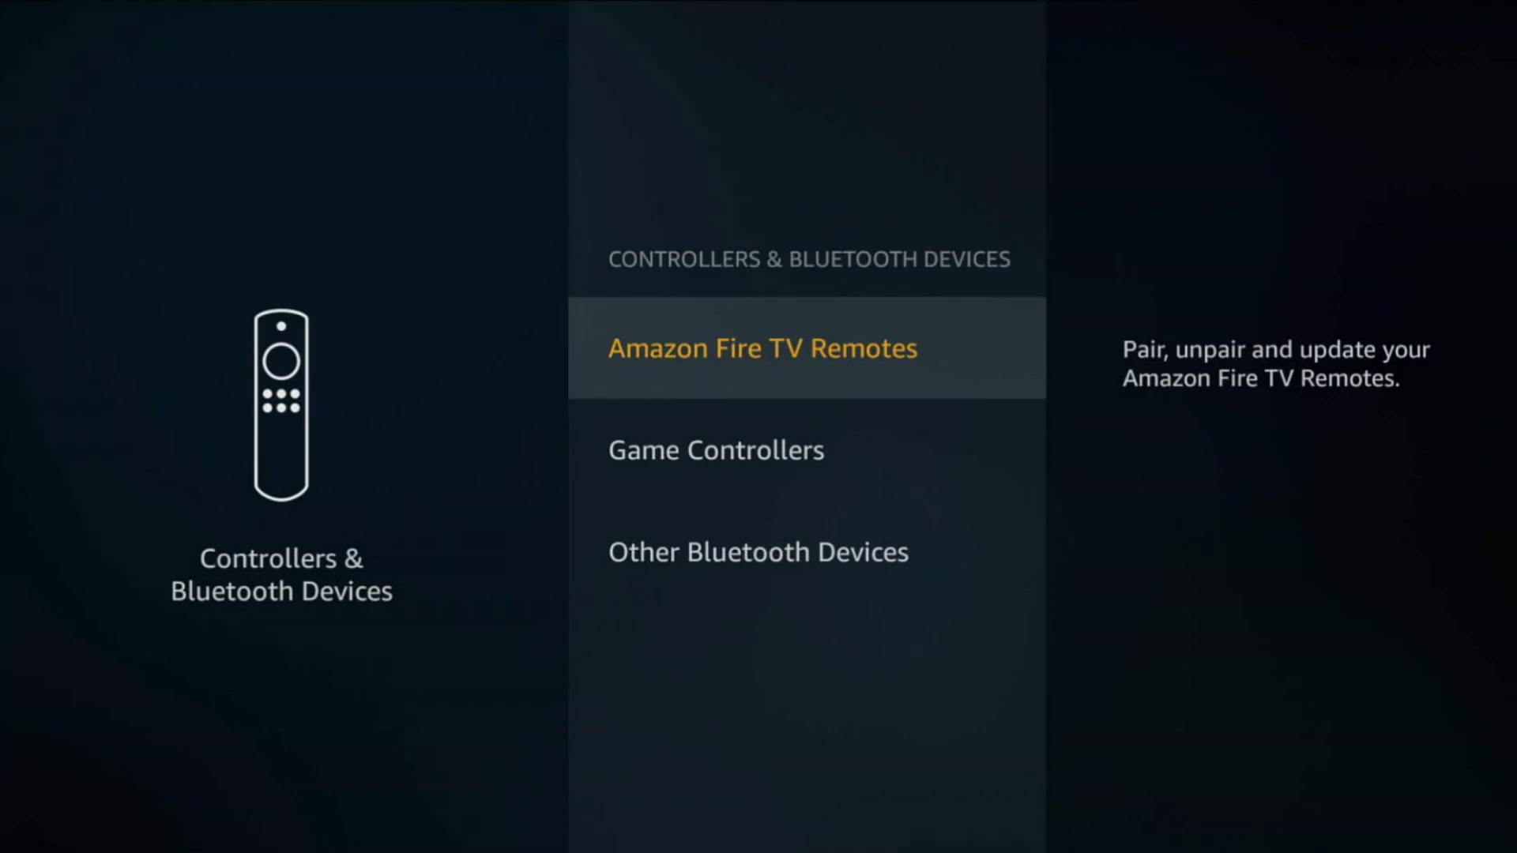
{"action": "key", "text": "Escape"}
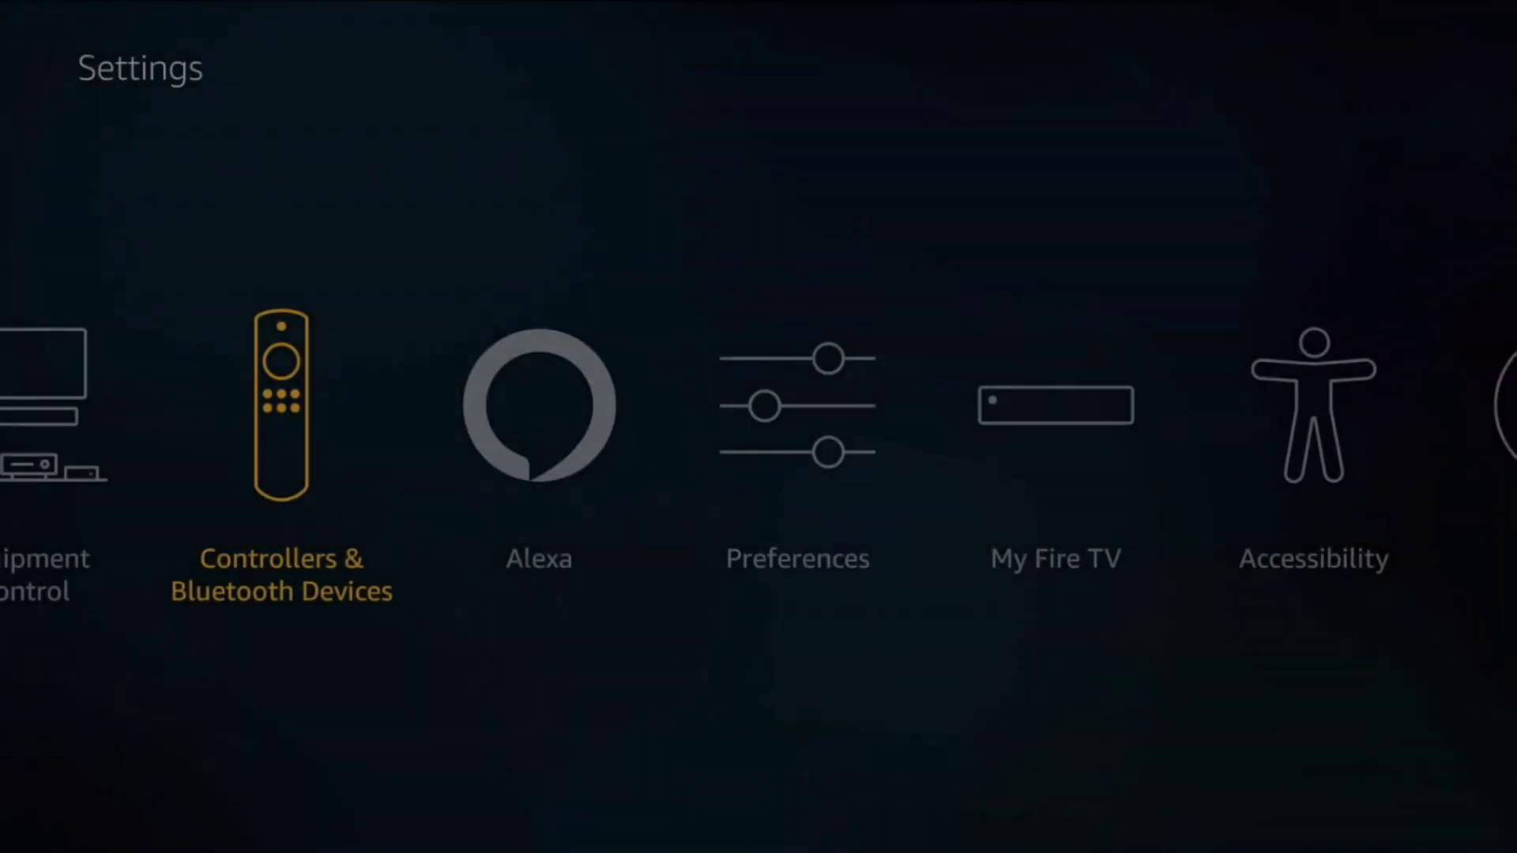
{"action": "key", "text": "Right"}
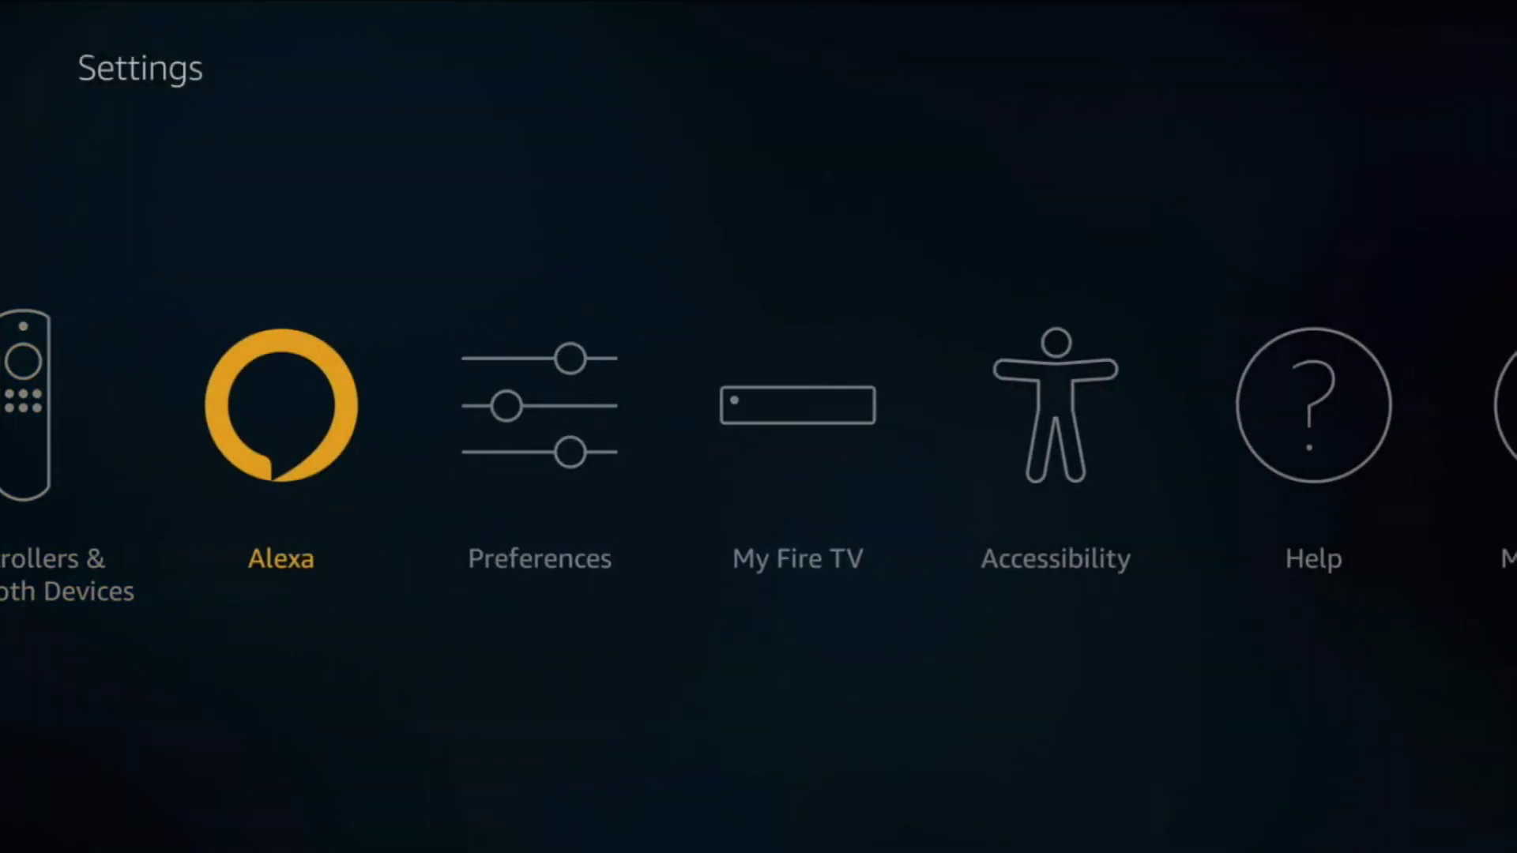
{"action": "key", "text": "Right"}
Enter Preferences, leave Parental Controls OFF, and open Privacy Settings
{"action": "key", "text": "Return"}
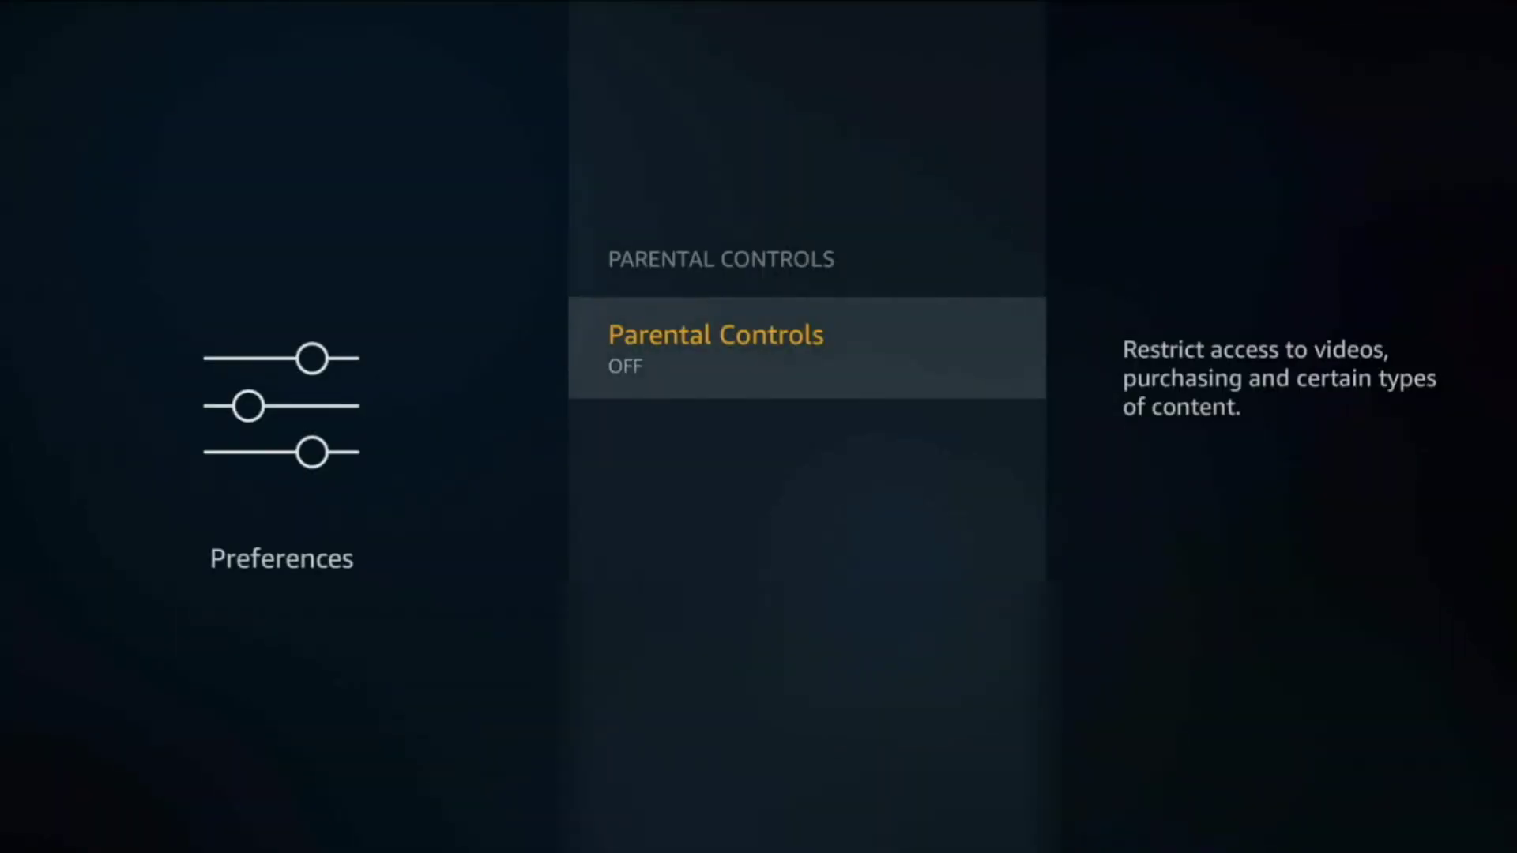
{"action": "key", "text": "Escape"}
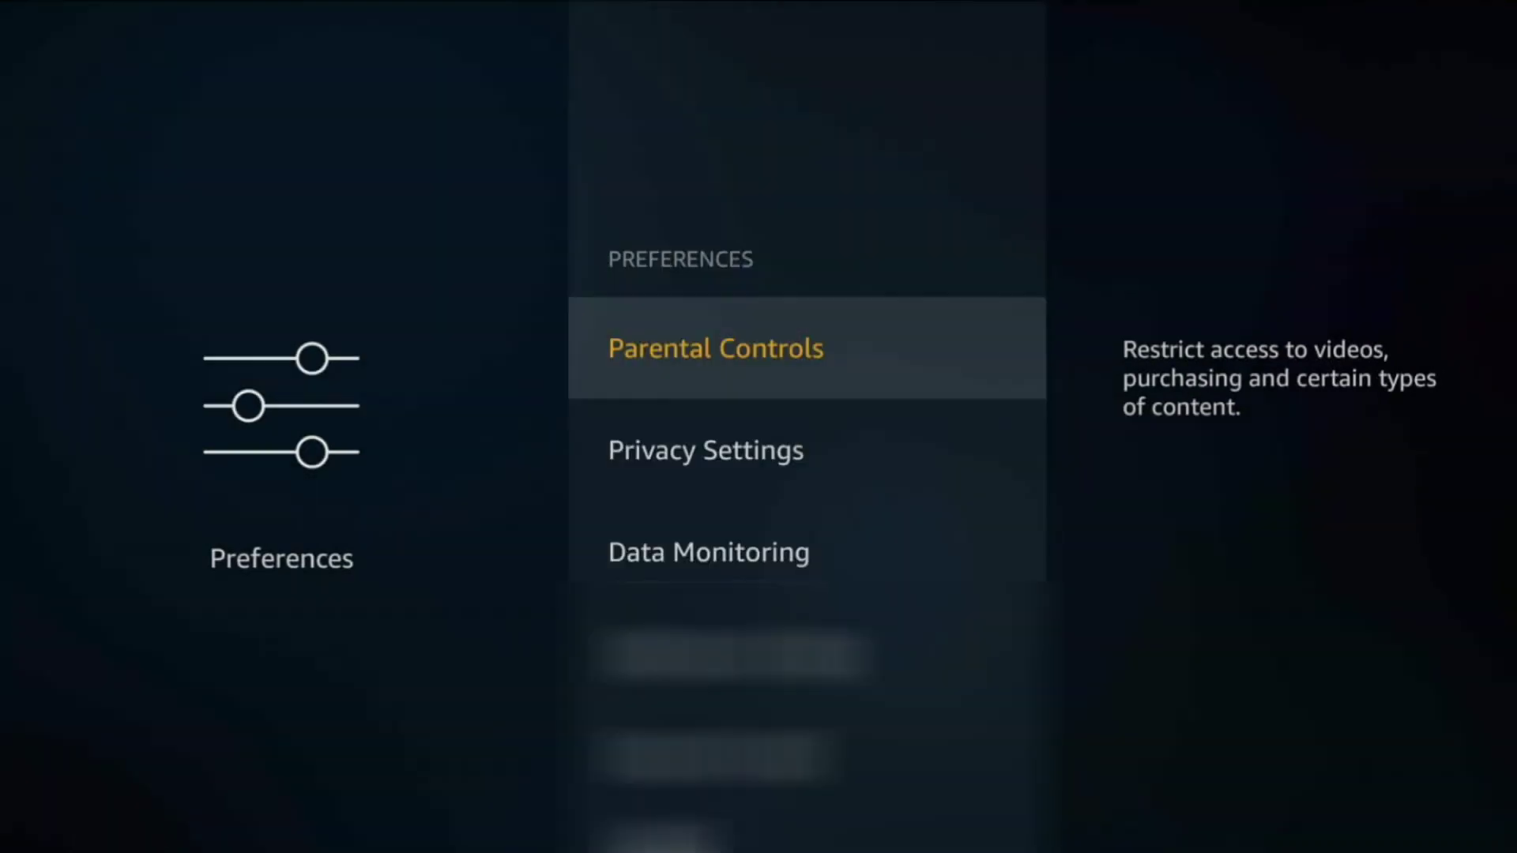
{"action": "key", "text": "Down"}
{"action": "key", "text": "Return"}
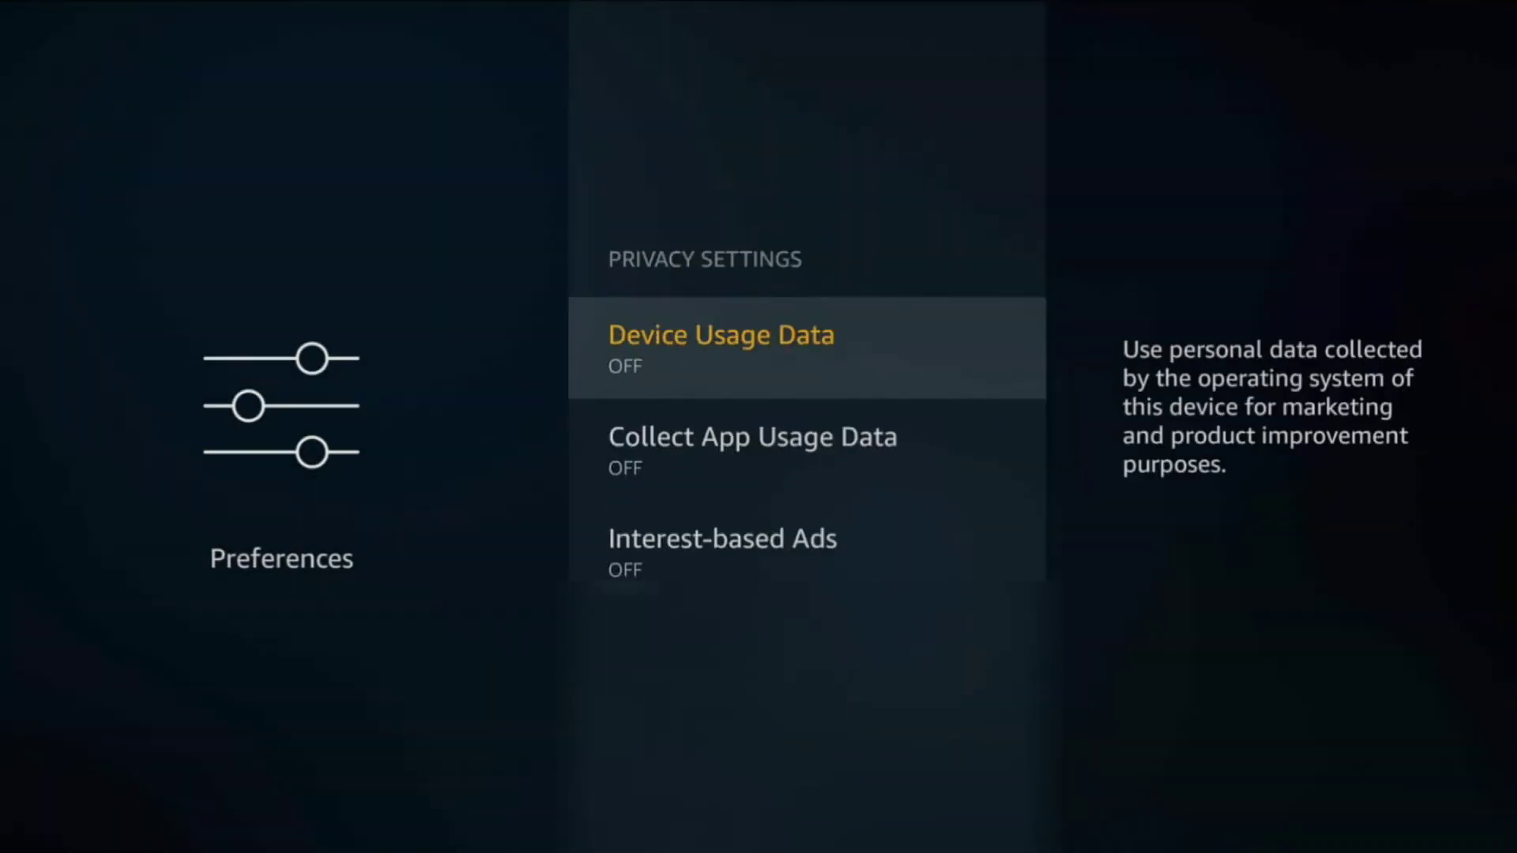
Set Device Usage Data, Collect App Usage Data and Interest-based Ads to OFF, then open Data Monitoring
{"action": "key", "text": "Down"}
{"action": "key", "text": "Down"}
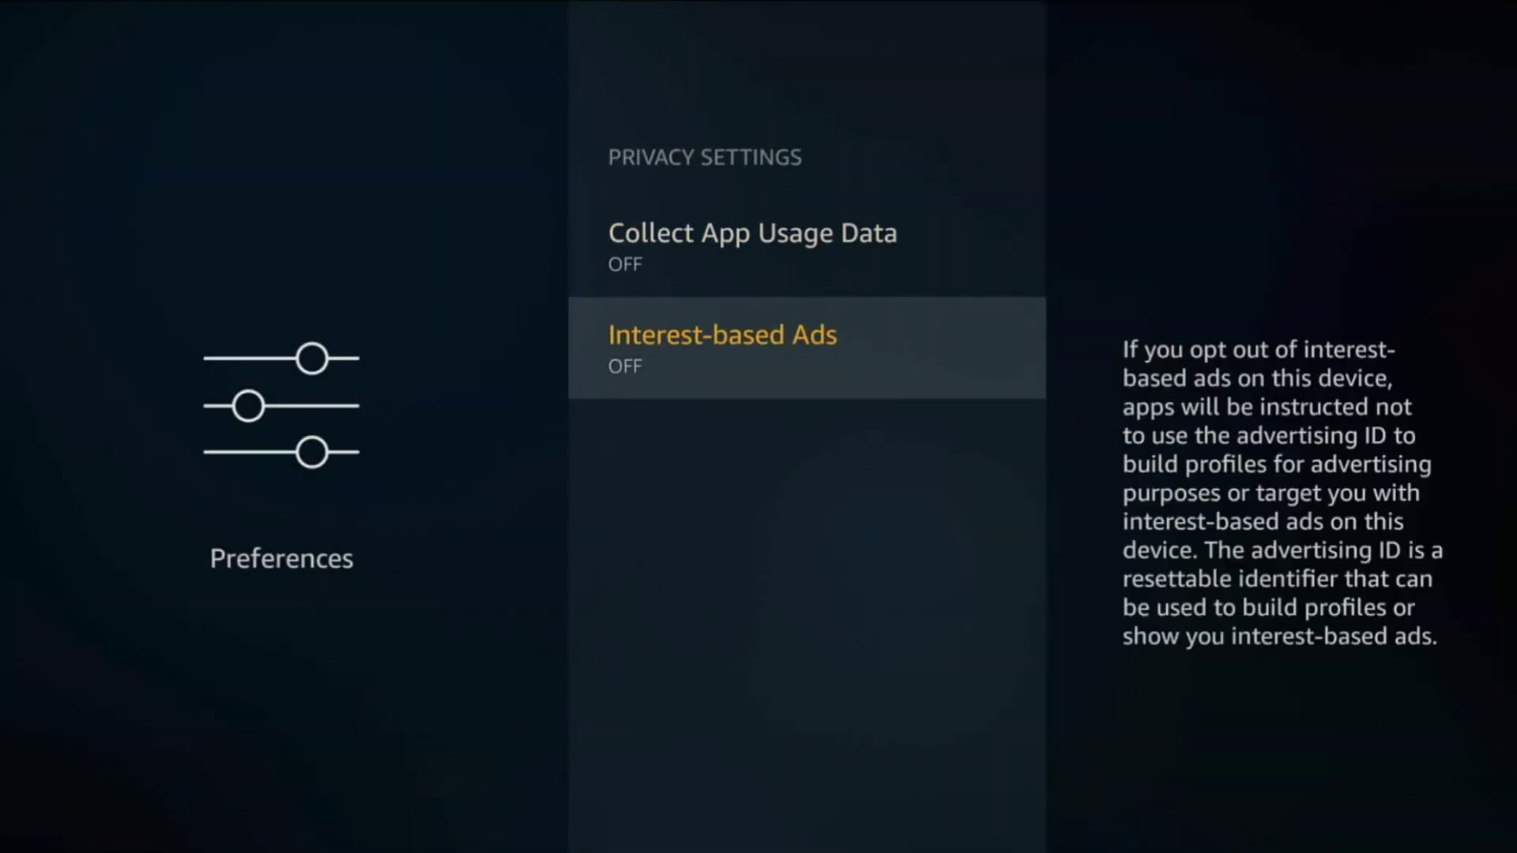
{"action": "key", "text": "Up"}
{"action": "key", "text": "Up"}
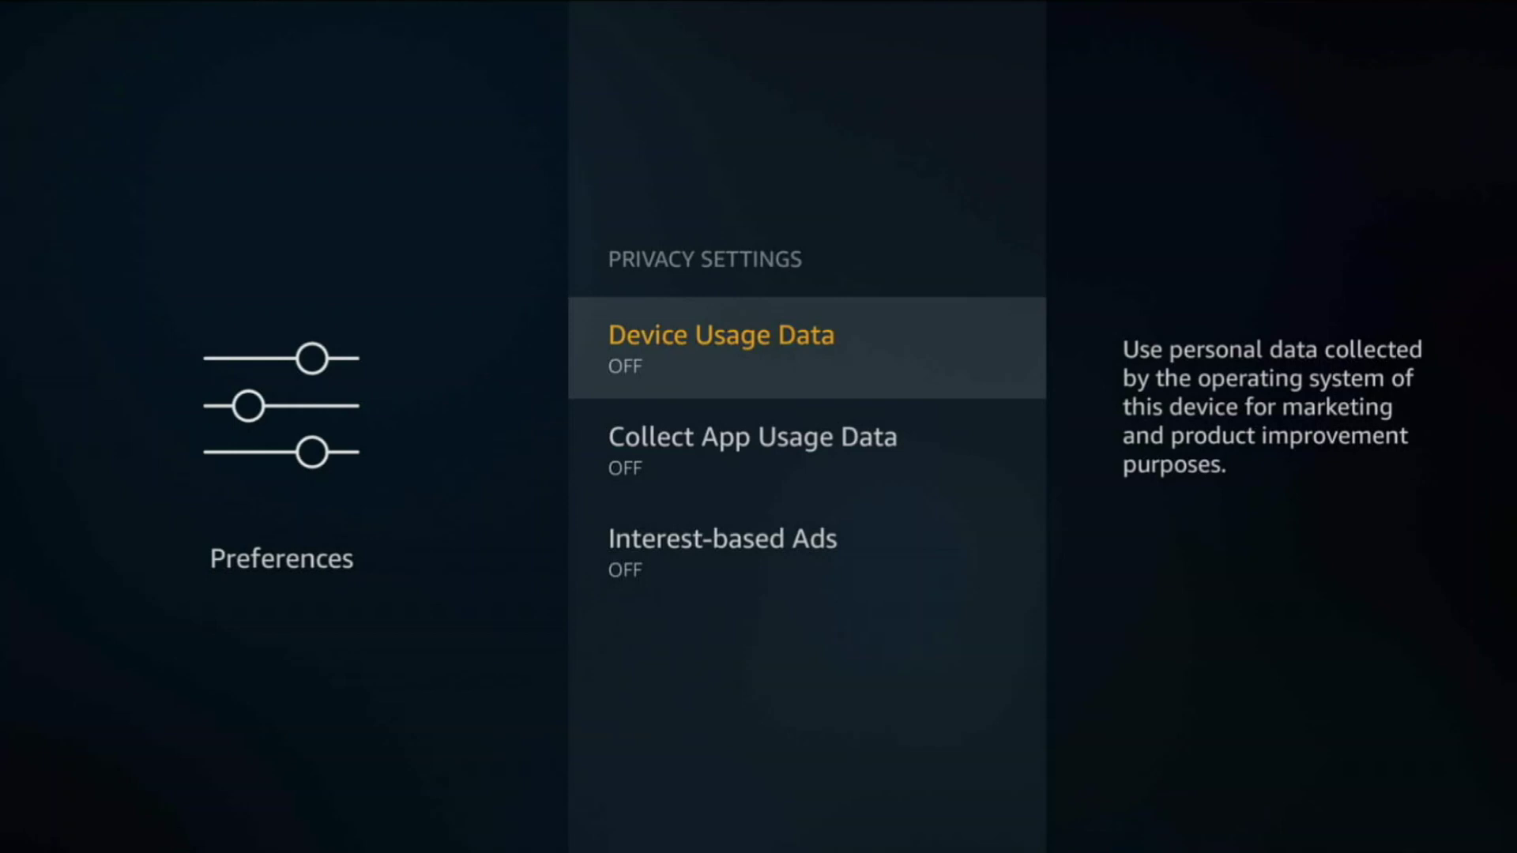
{"action": "key", "text": "Down"}
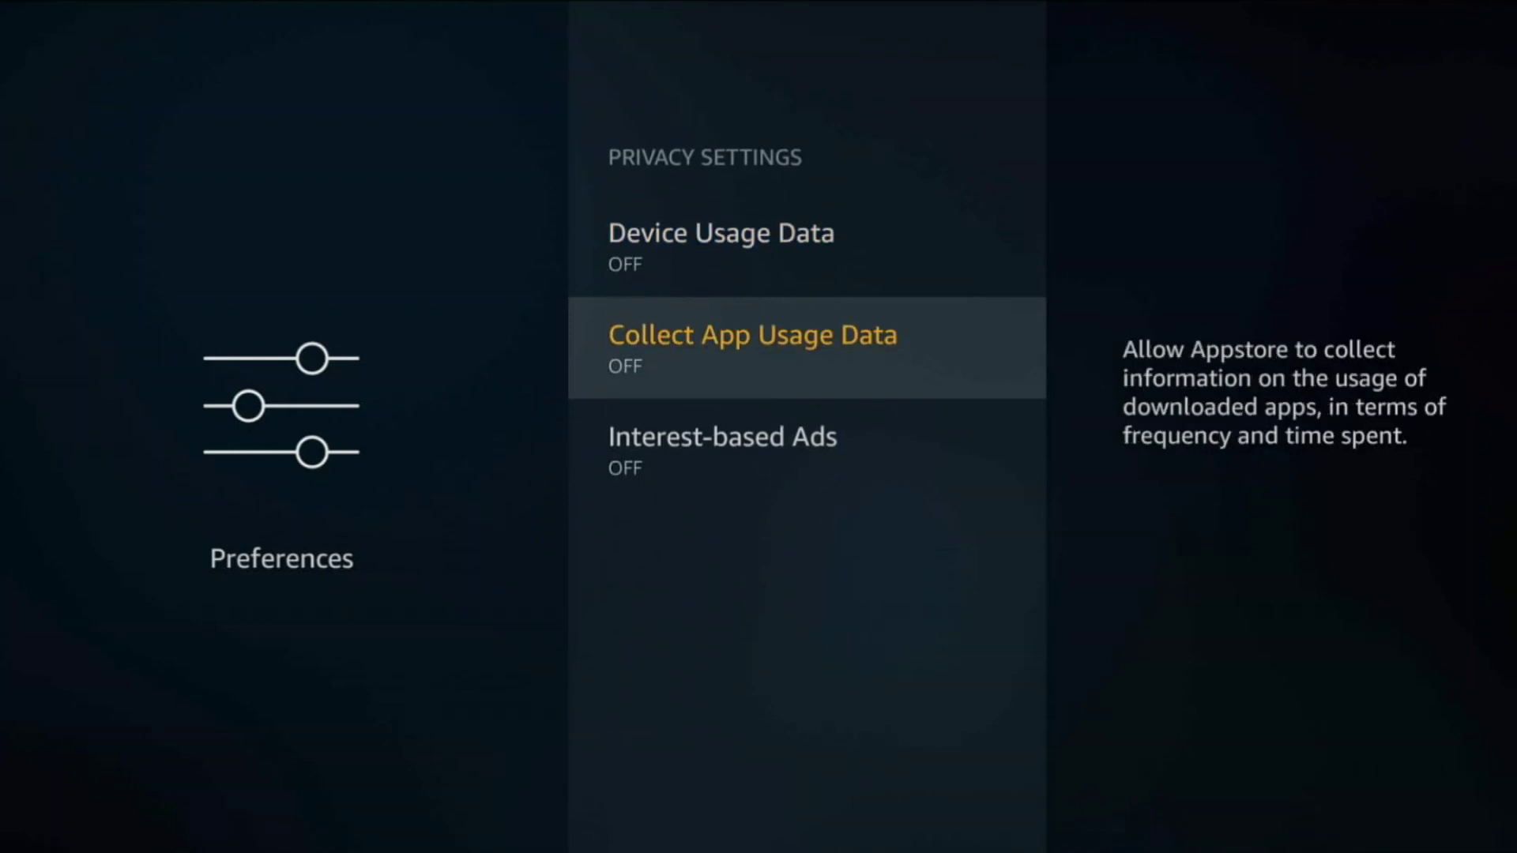
{"action": "key", "text": "Down"}
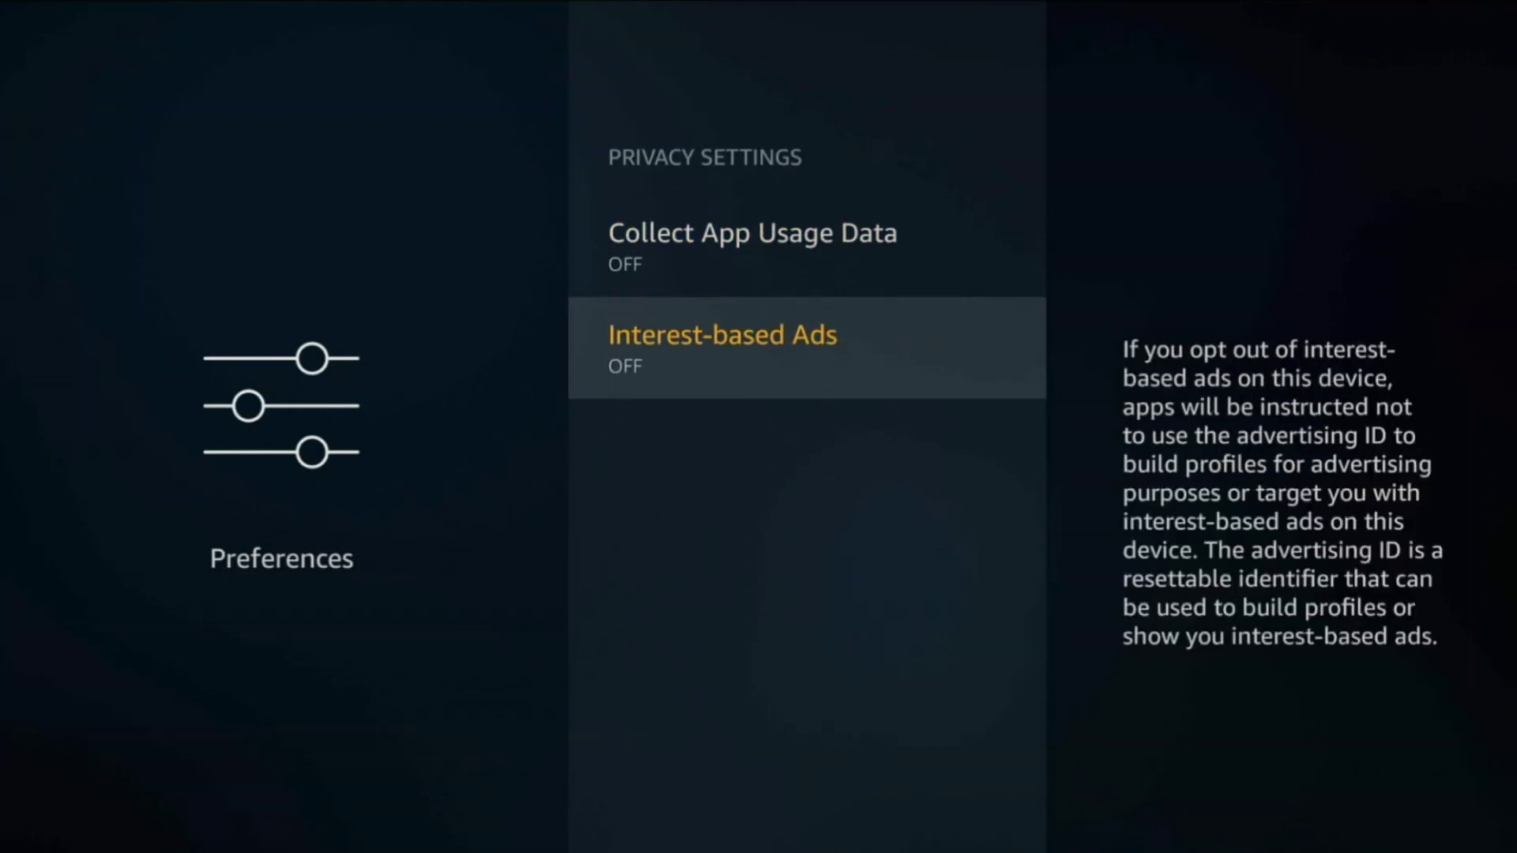
{"action": "key", "text": "Up"}
{"action": "key", "text": "Up"}
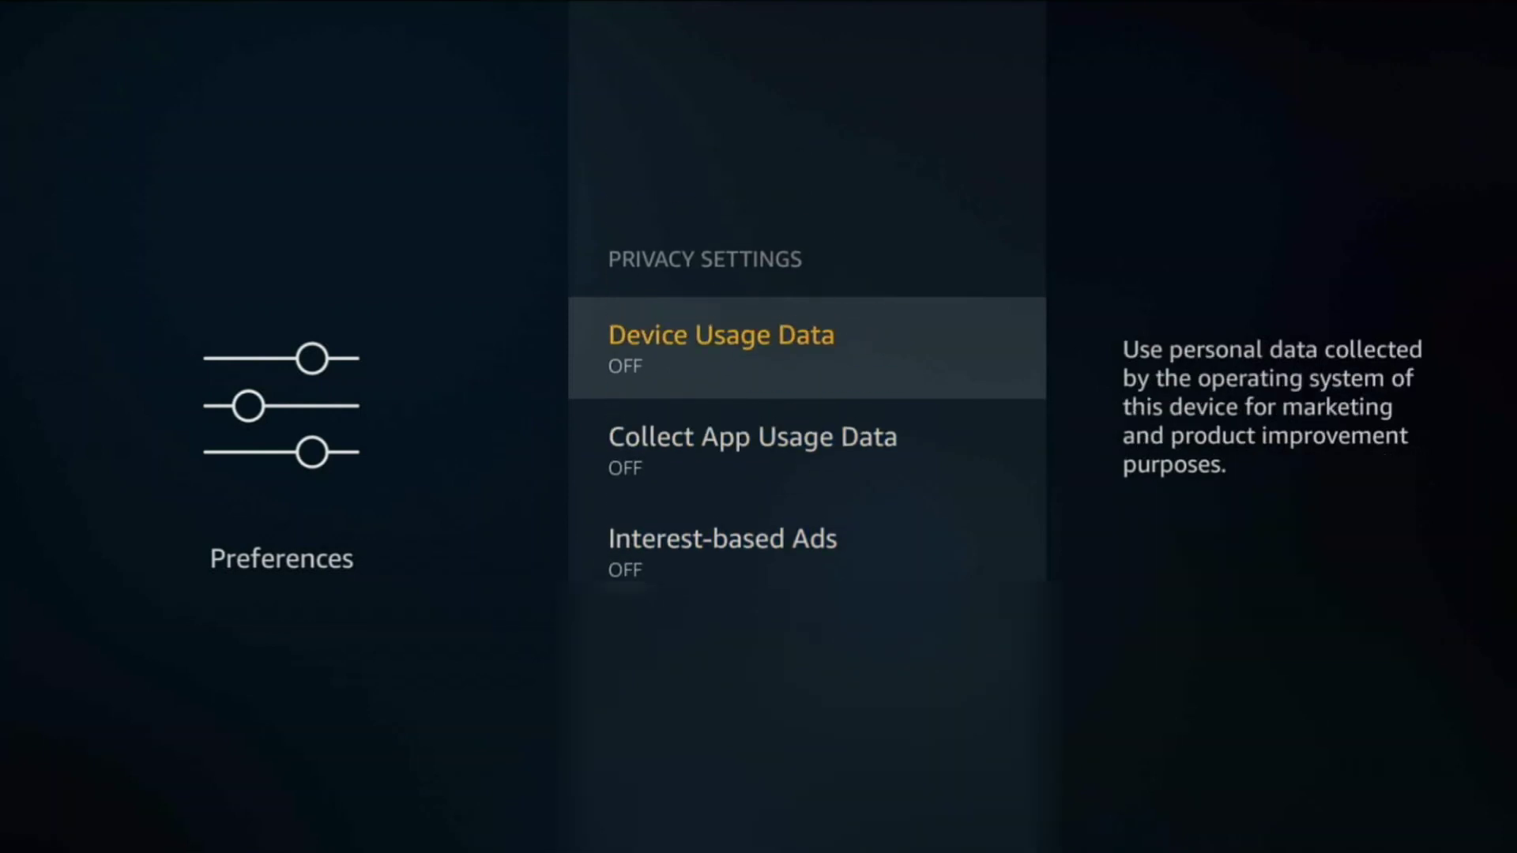
{"action": "key", "text": "Escape"}
{"action": "key", "text": "Down"}
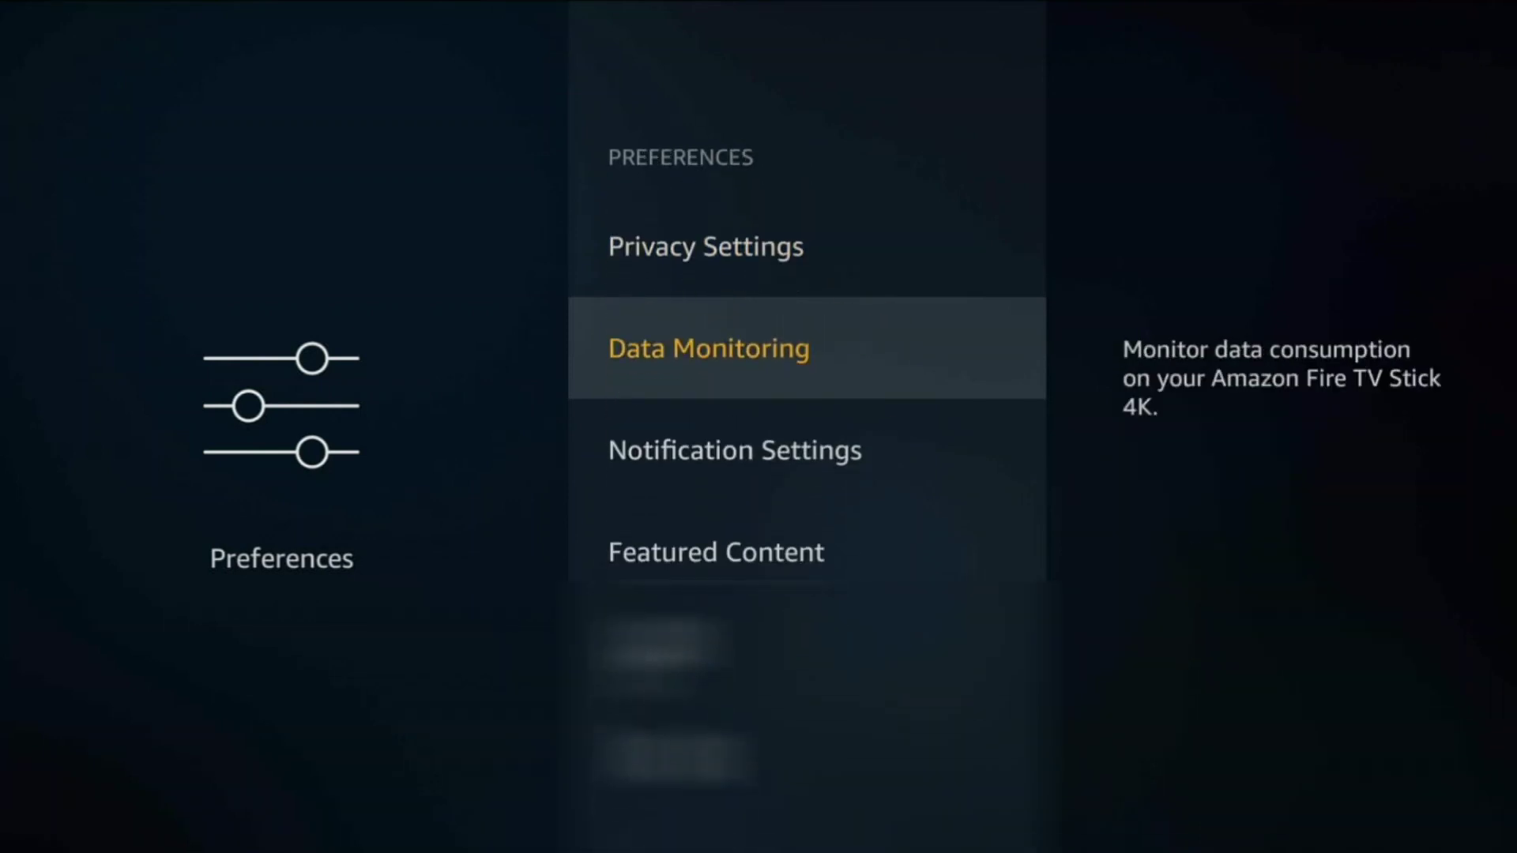
{"action": "key", "text": "Return"}
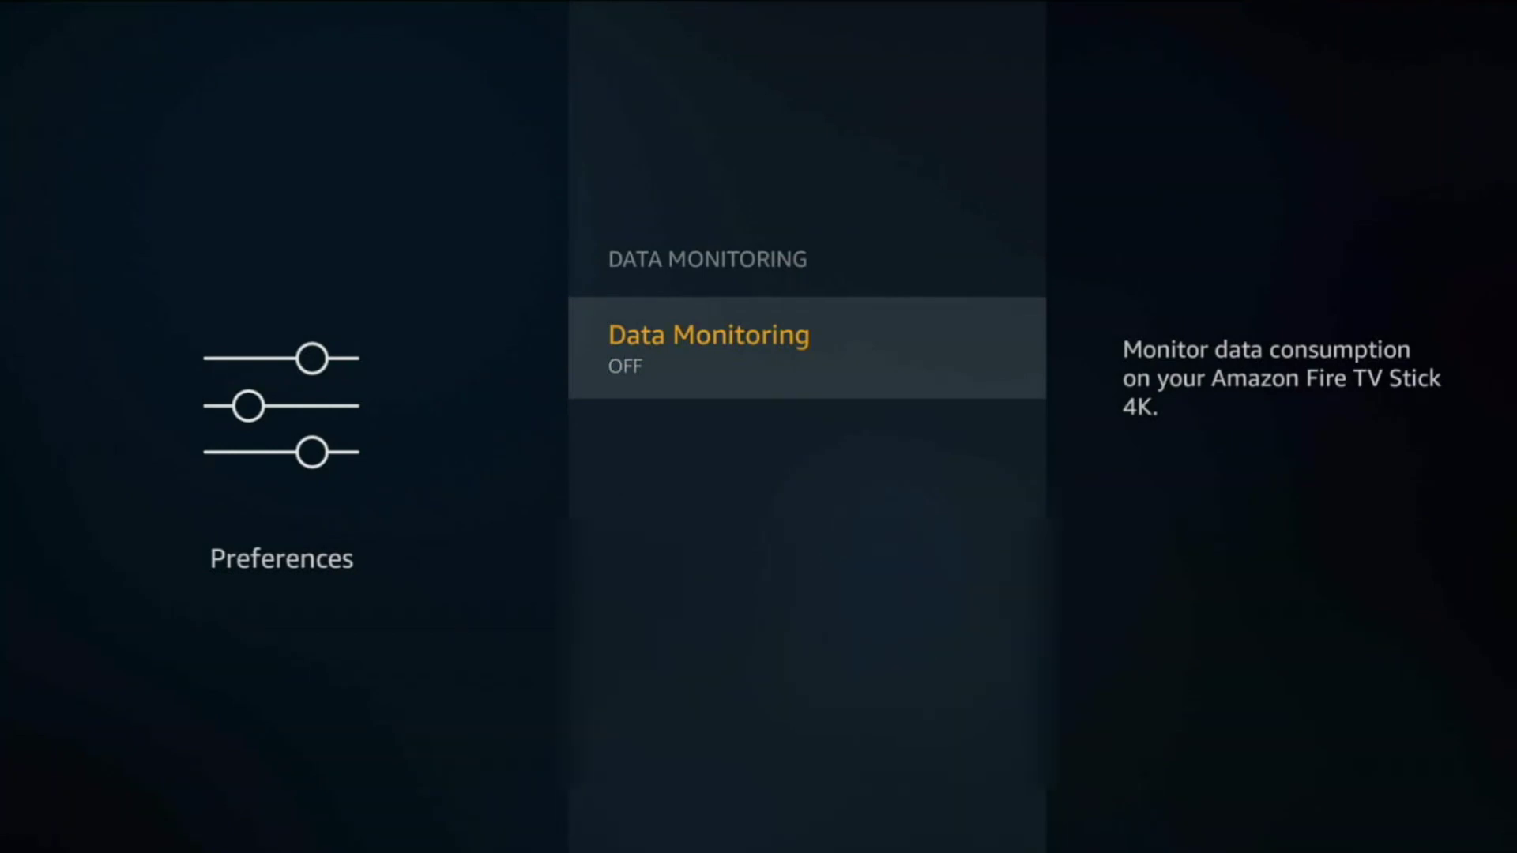
{"action": "key", "text": "Escape"}
{"action": "key", "text": "Down"}
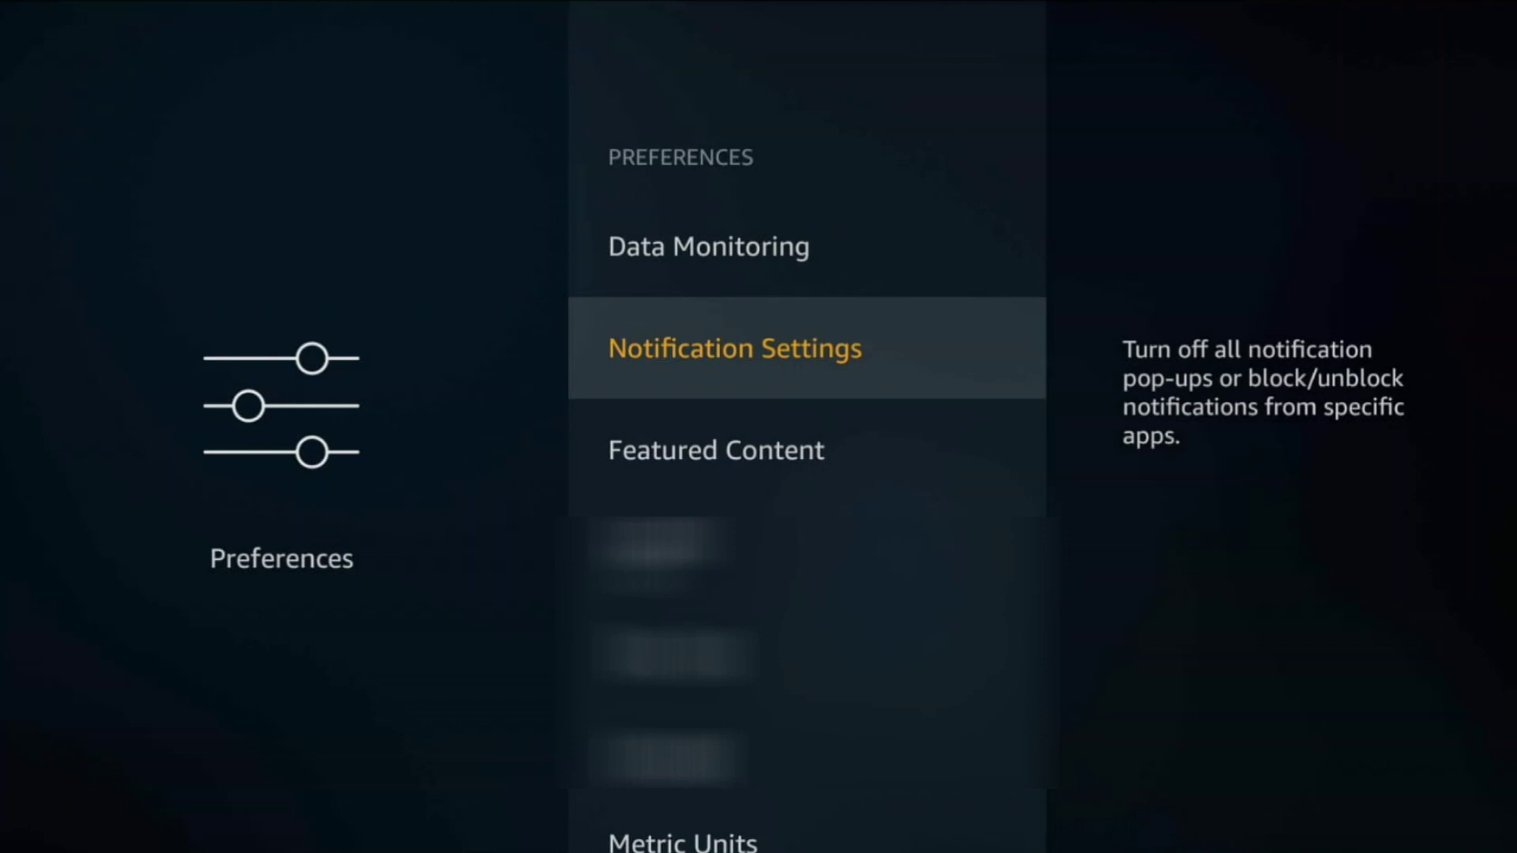
{"action": "key", "text": "Return"}
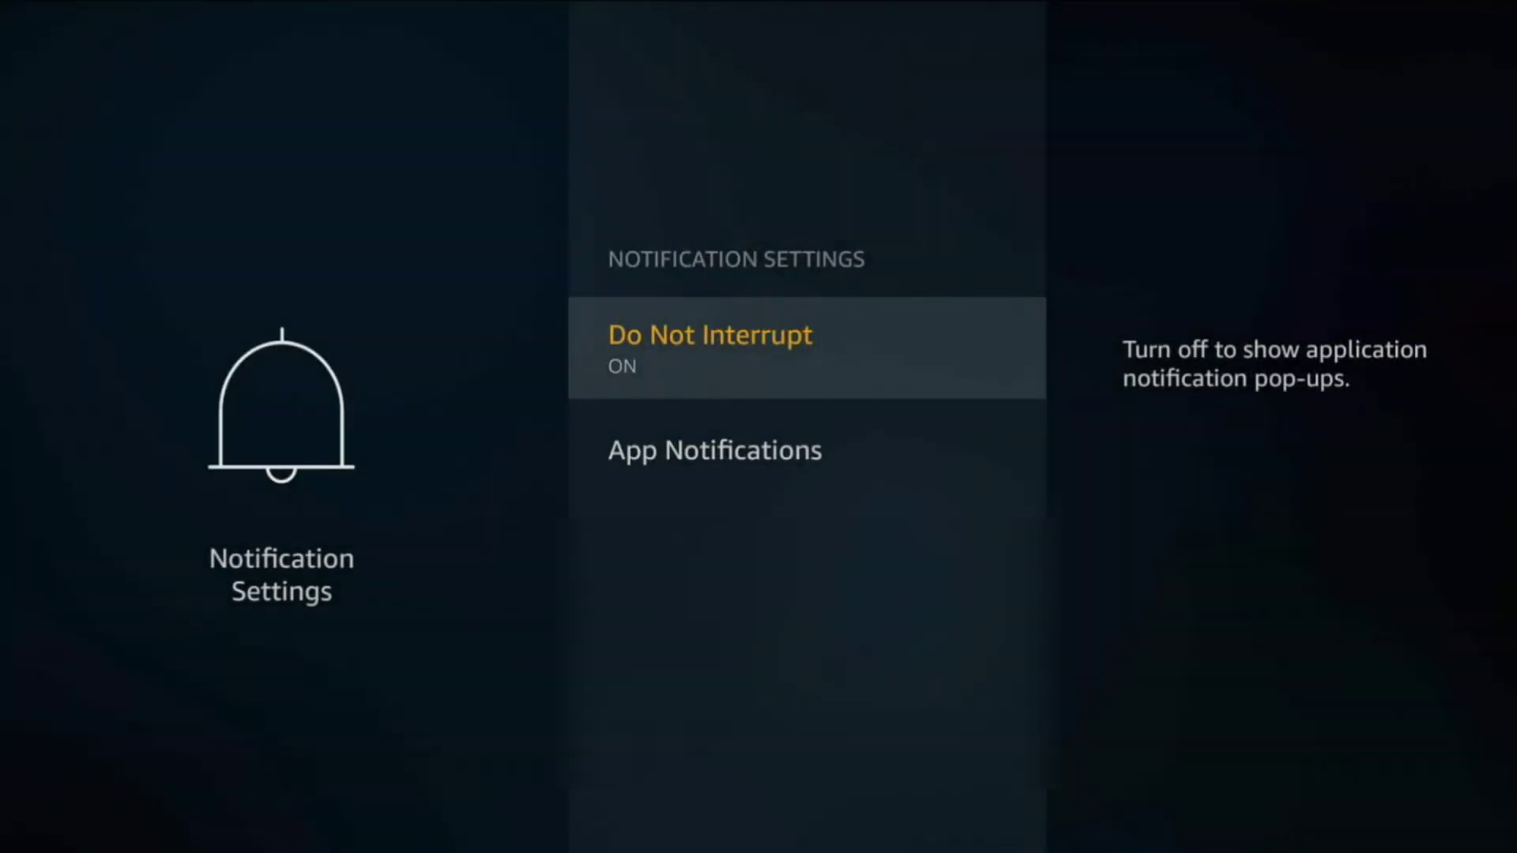
{"action": "key", "text": "Down"}
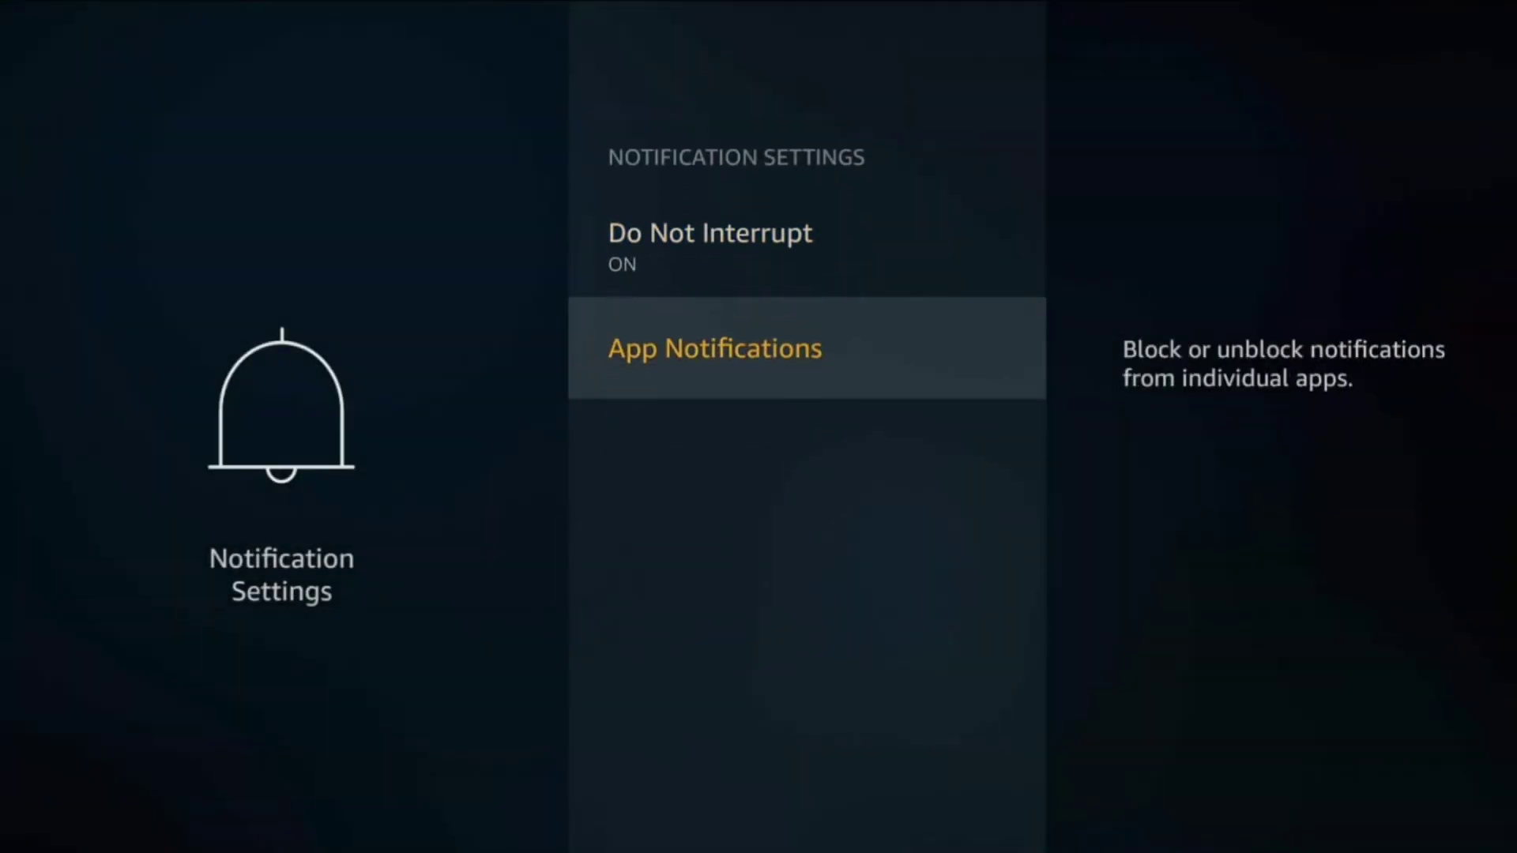
{"action": "key", "text": "Return"}
{"action": "key", "text": "Down"}
{"action": "key", "text": "Down"}
{"action": "key", "text": "Down"}
{"action": "key", "text": "Down"}
{"action": "key", "text": "Down"}
{"action": "key", "text": "Down"}
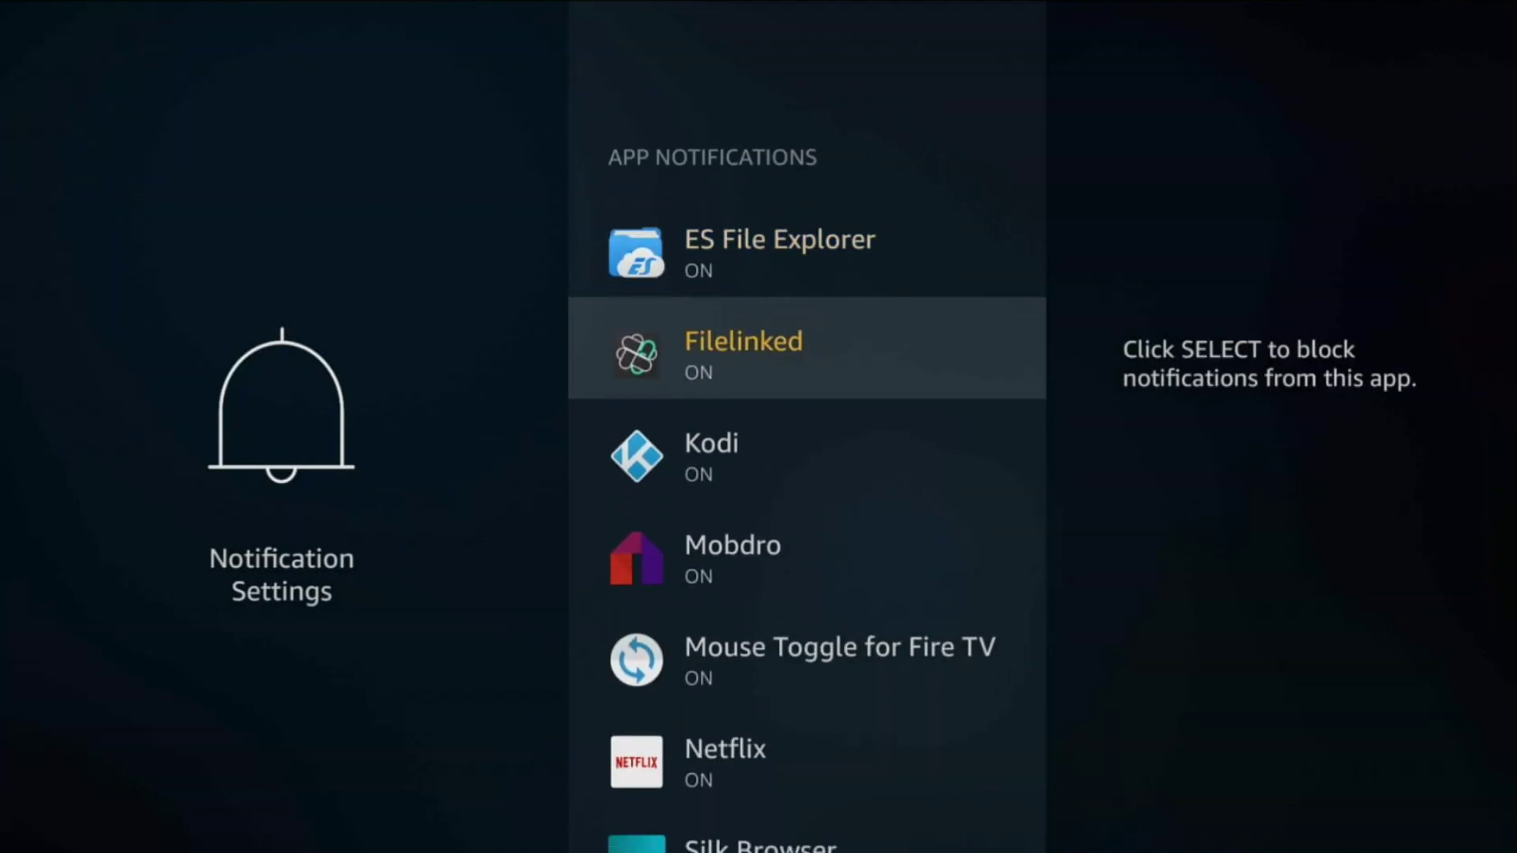
{"action": "key", "text": "Down"}
{"action": "key", "text": "Down"}
{"action": "key", "text": "Down"}
{"action": "key", "text": "Escape"}
{"action": "key", "text": "Up"}
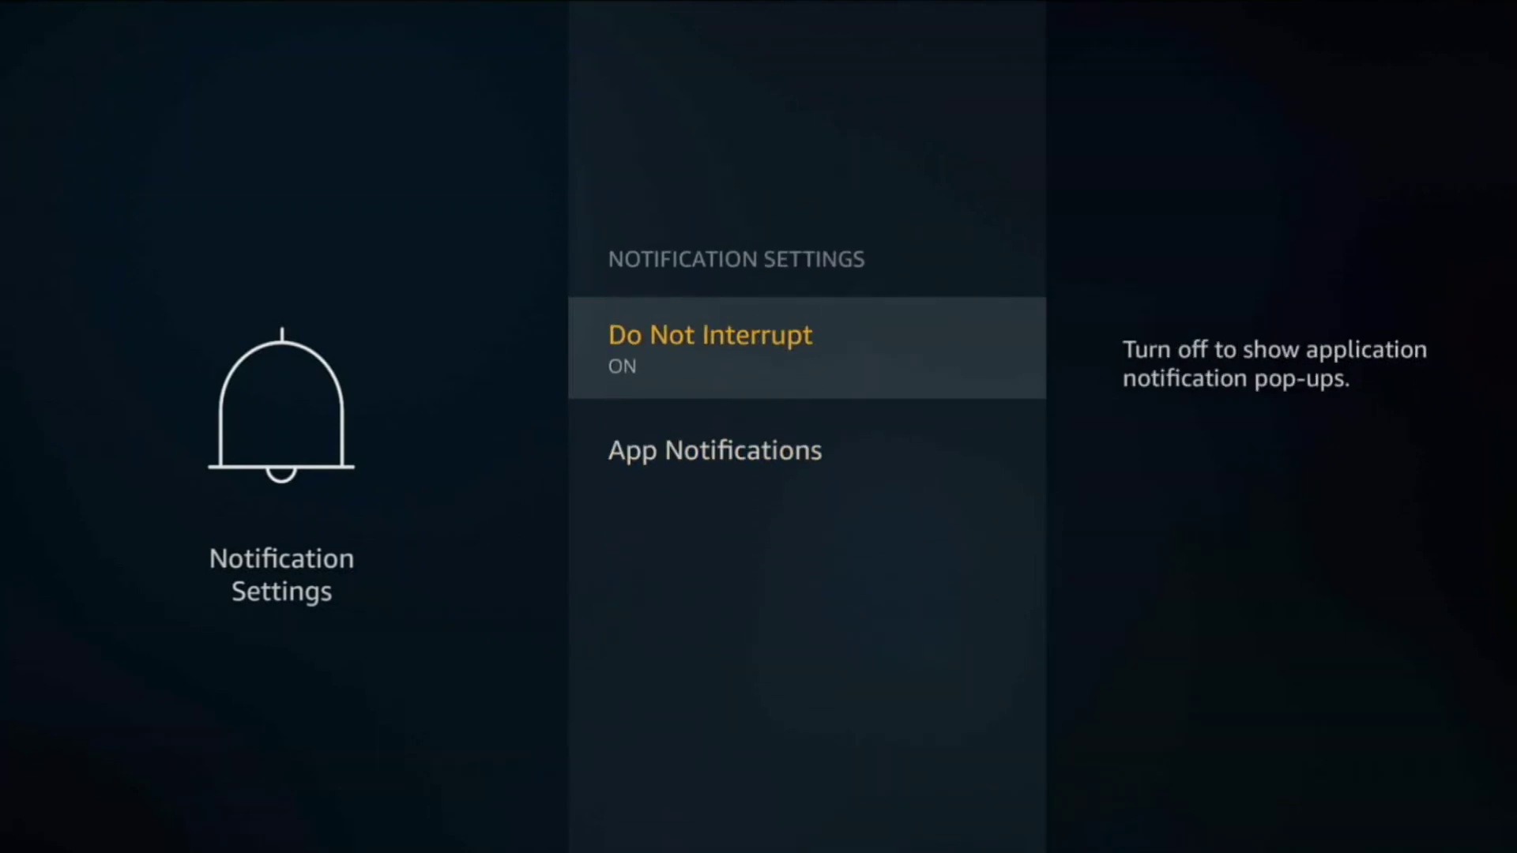
{"action": "key", "text": "Escape"}
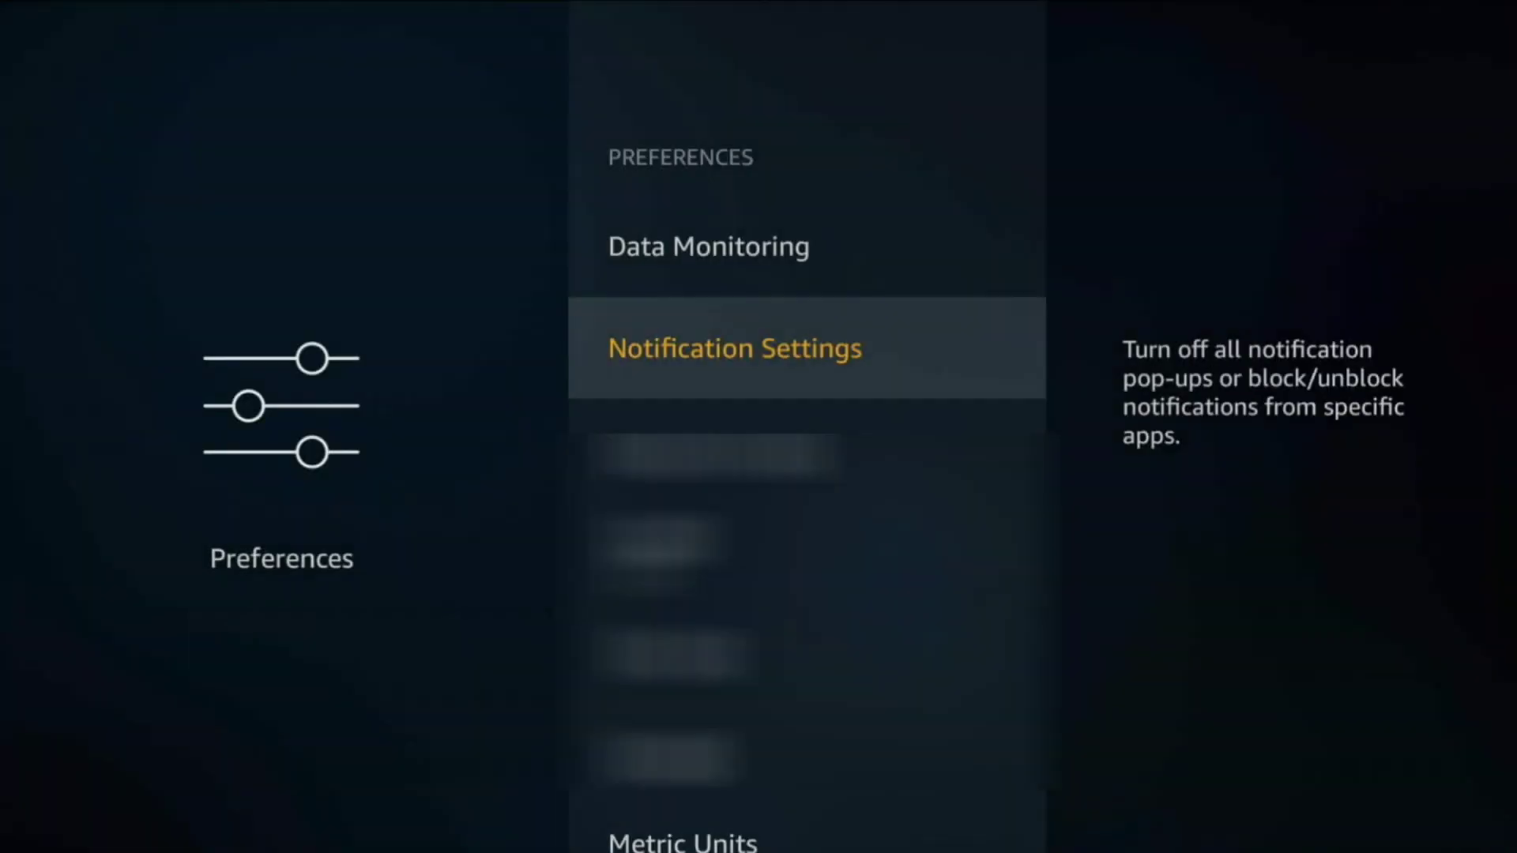
Under Featured Content, set Allow Video Autoplay and Allow Audio Autoplay to OFF
{"action": "key", "text": "Down"}
{"action": "key", "text": "Return"}
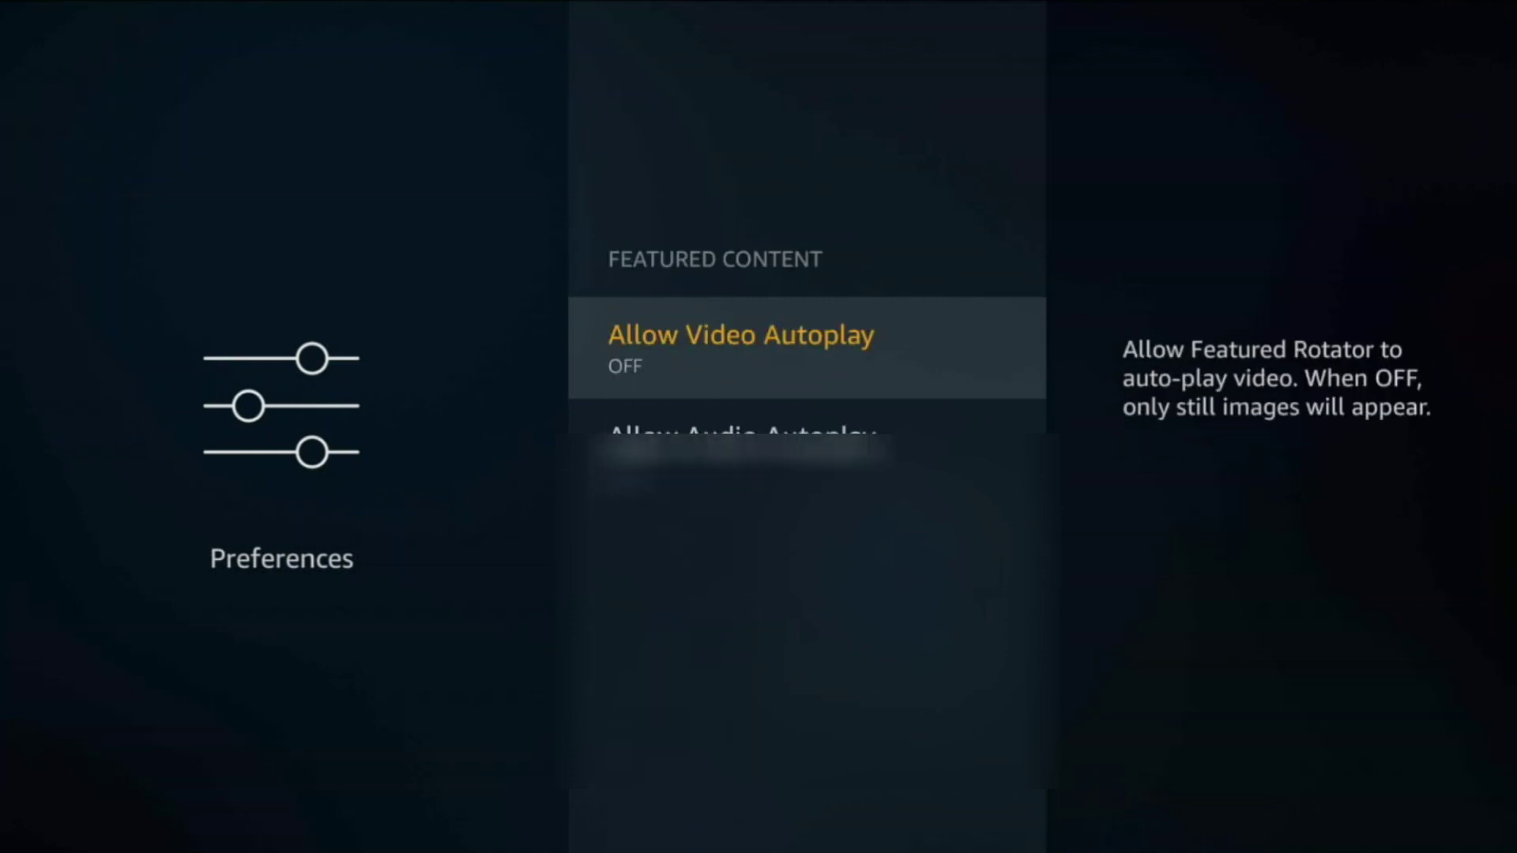
{"action": "key", "text": "Down"}
{"action": "key", "text": "Up"}
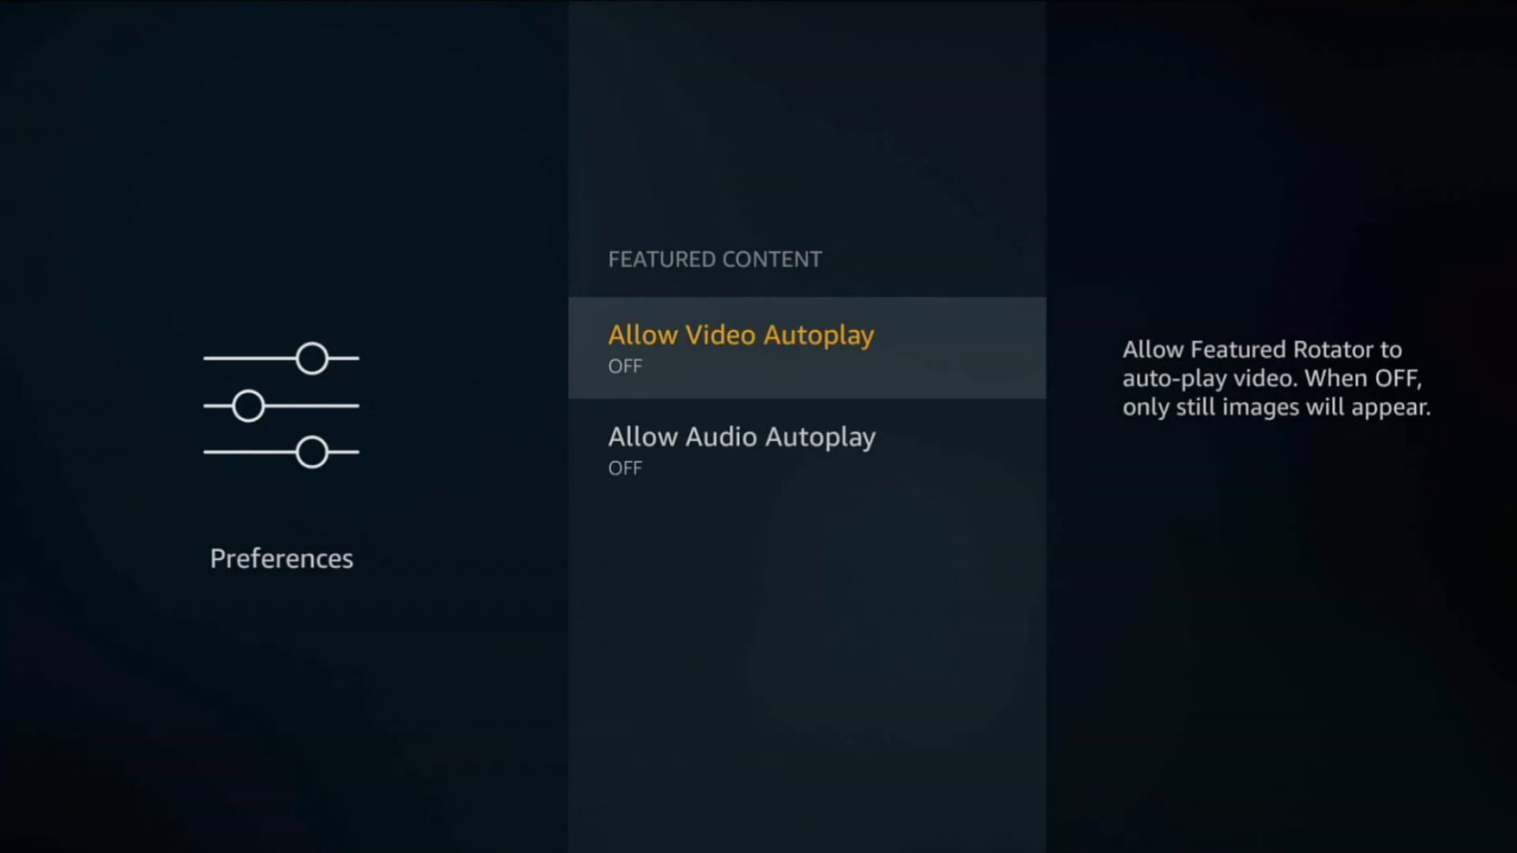
{"action": "key", "text": "Down"}
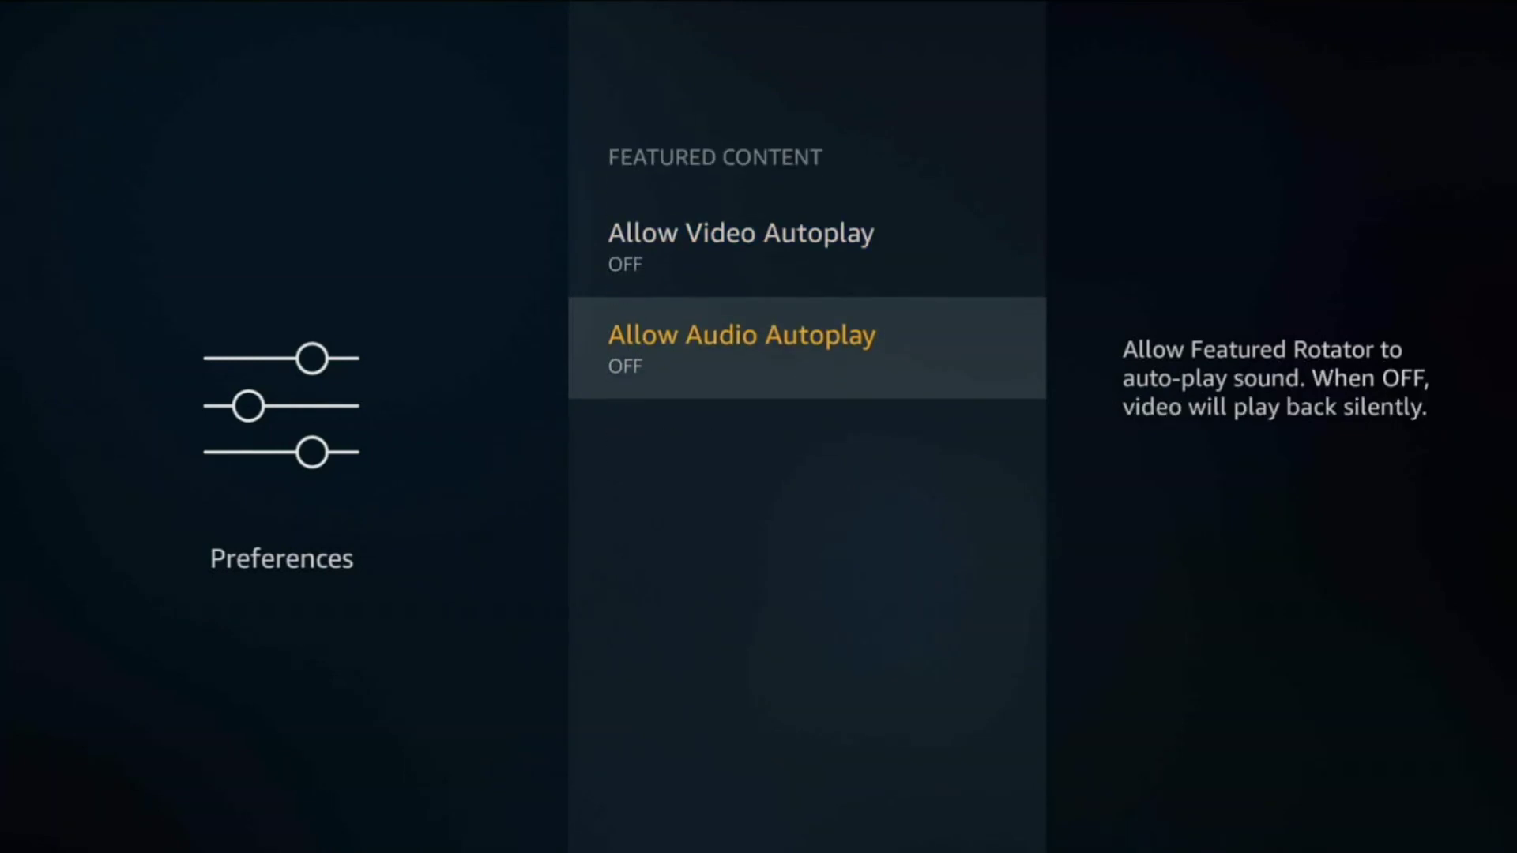
{"action": "key", "text": "Return"}
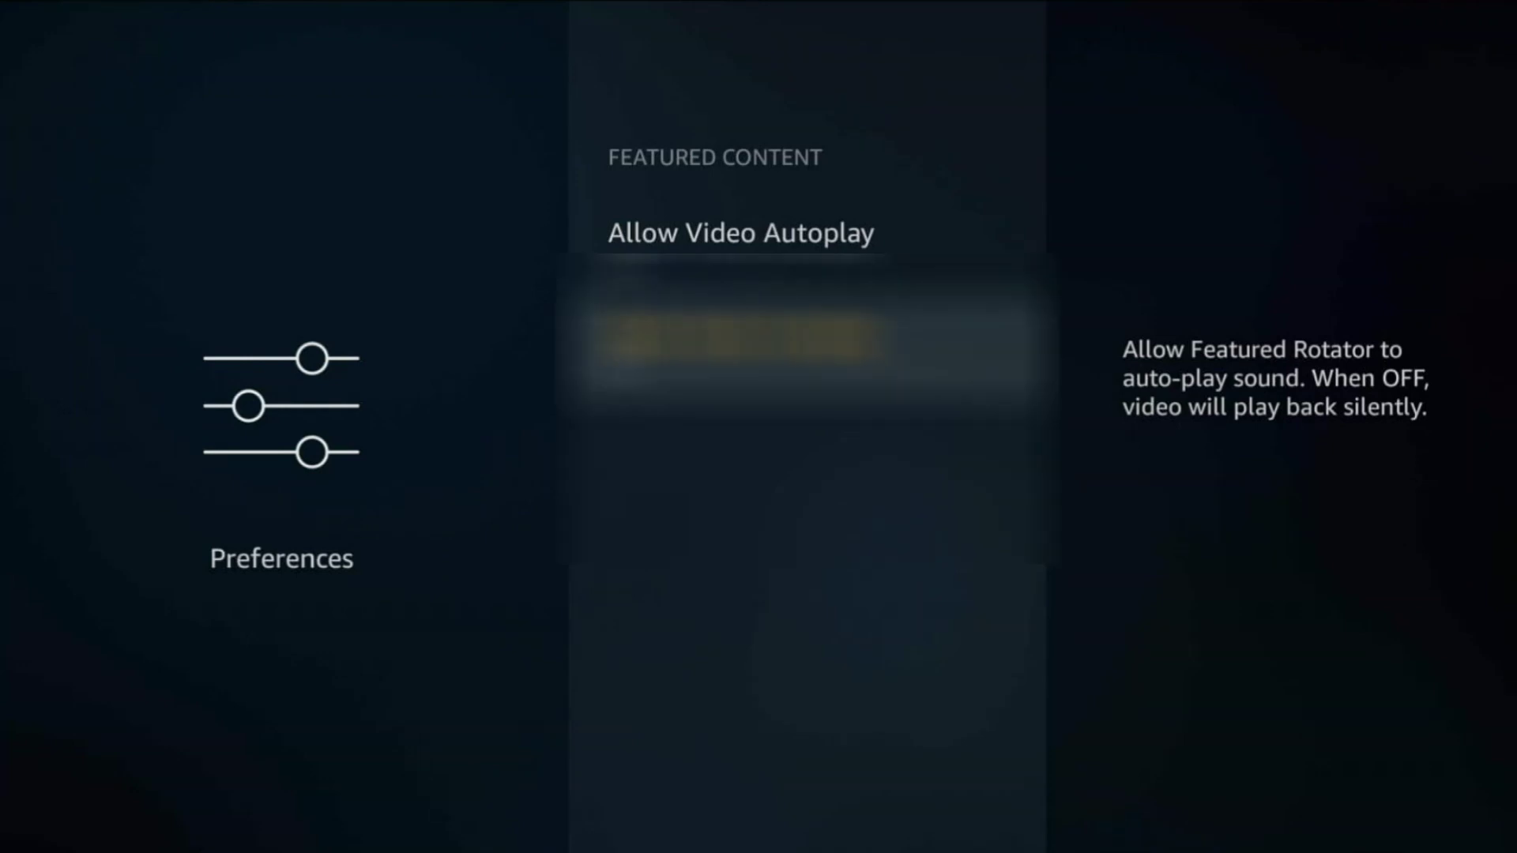
Return from Preferences and go to the My Fire TV settings
{"action": "key", "text": "Escape"}
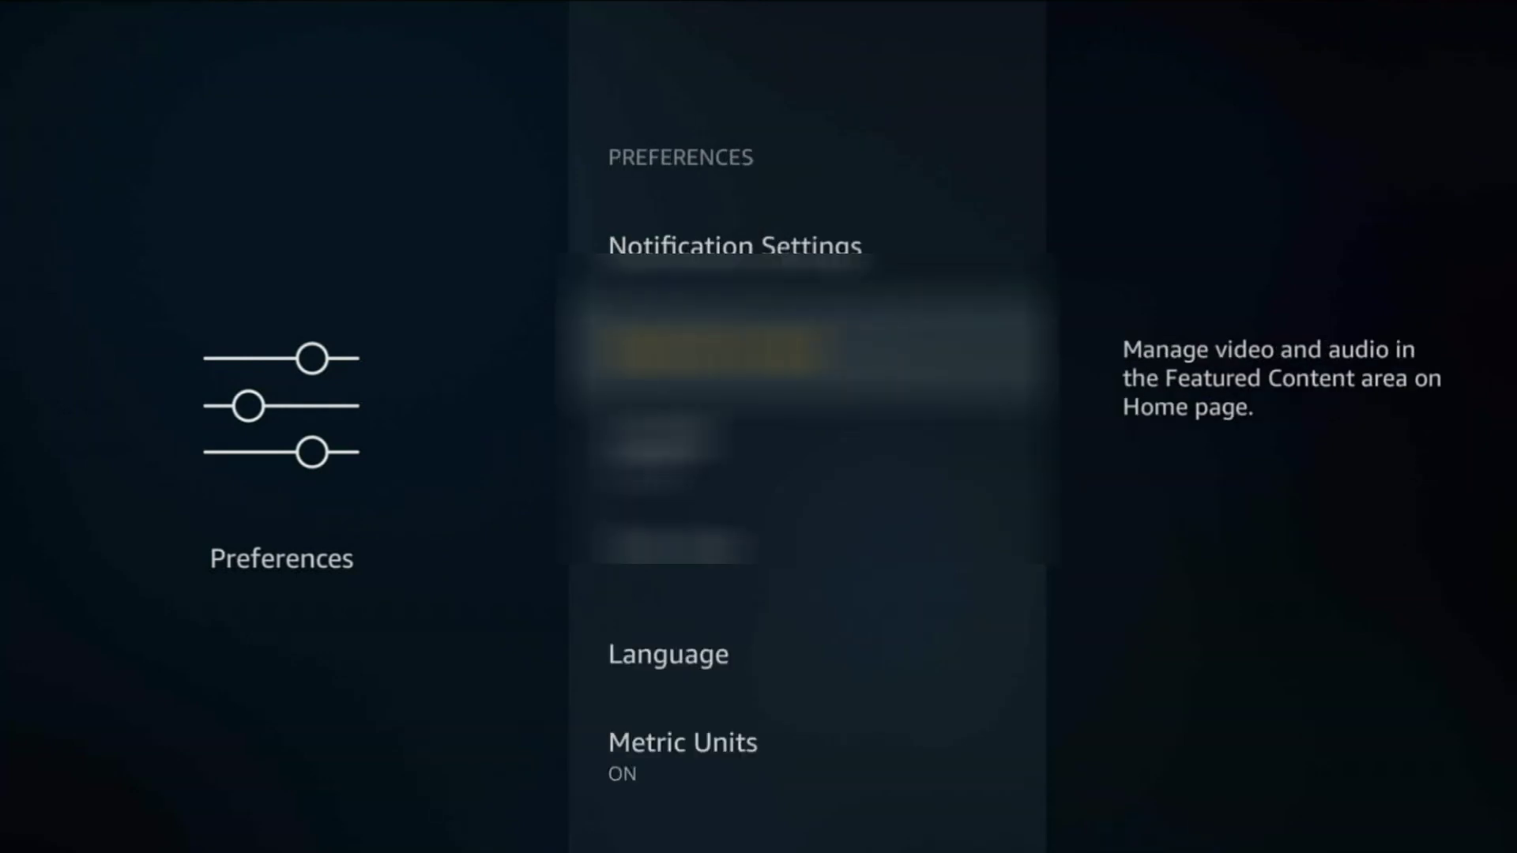
{"action": "key", "text": "Down"}
{"action": "key", "text": "Down"}
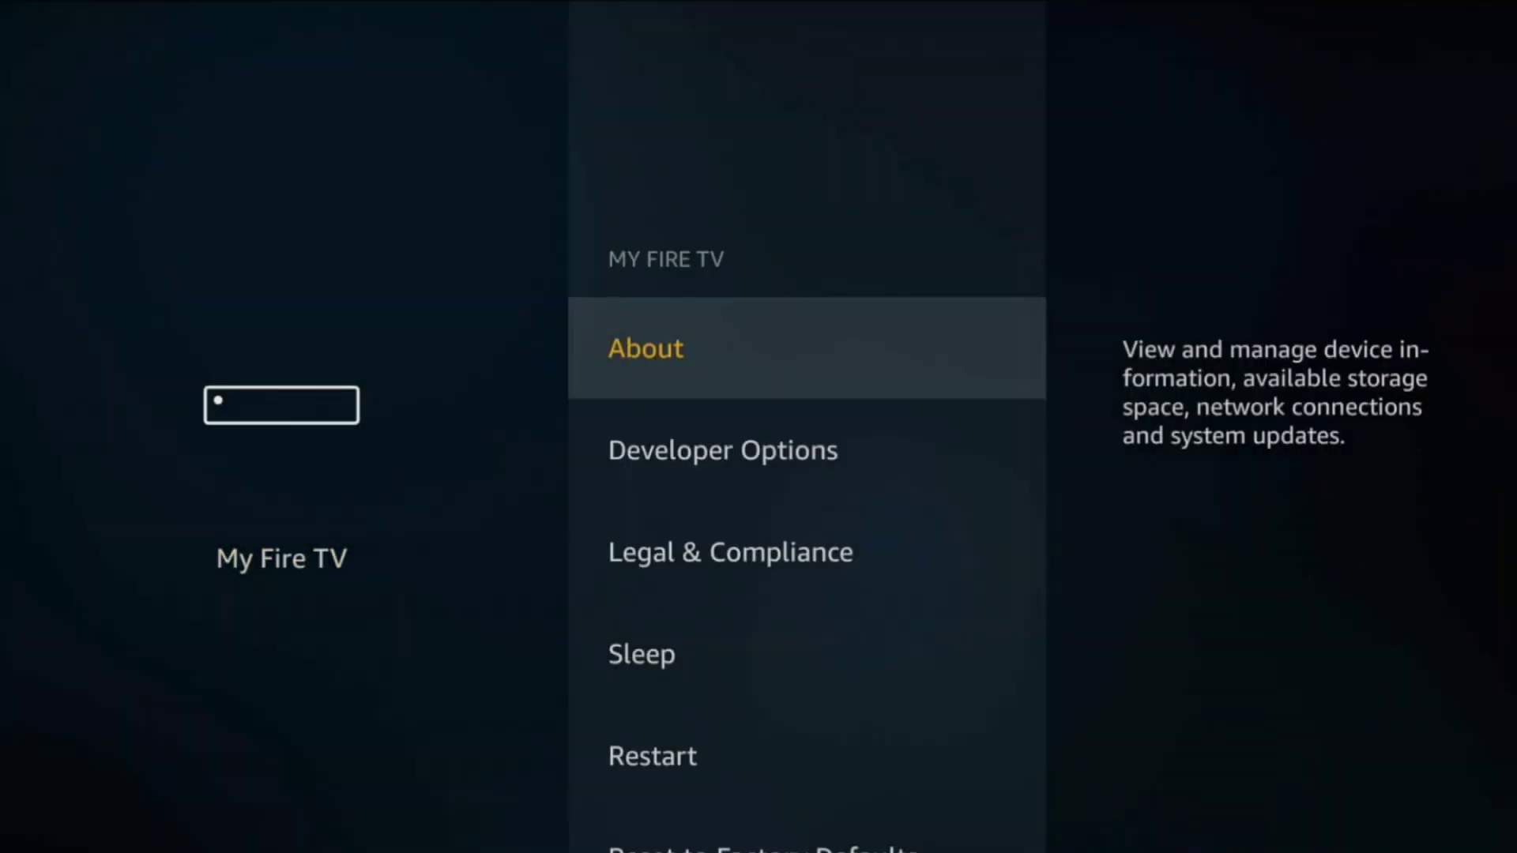
Run Check for System Update under About and dismiss the USB Power Warning with OK
{"action": "key", "text": "Return"}
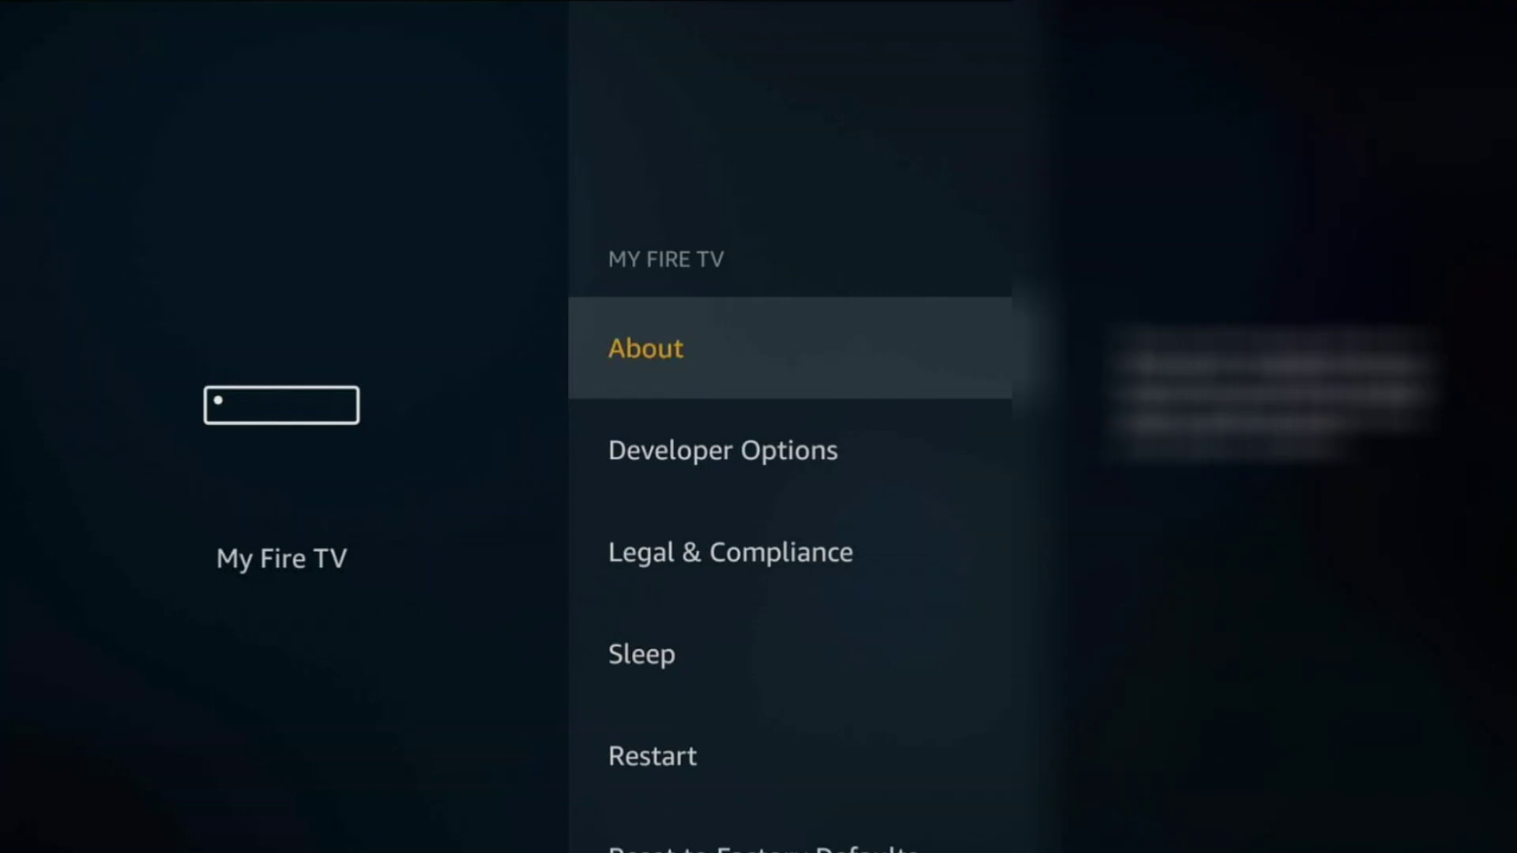
{"action": "key", "text": "Down"}
{"action": "key", "text": "Down"}
{"action": "key", "text": "Down"}
{"action": "key", "text": "Return"}
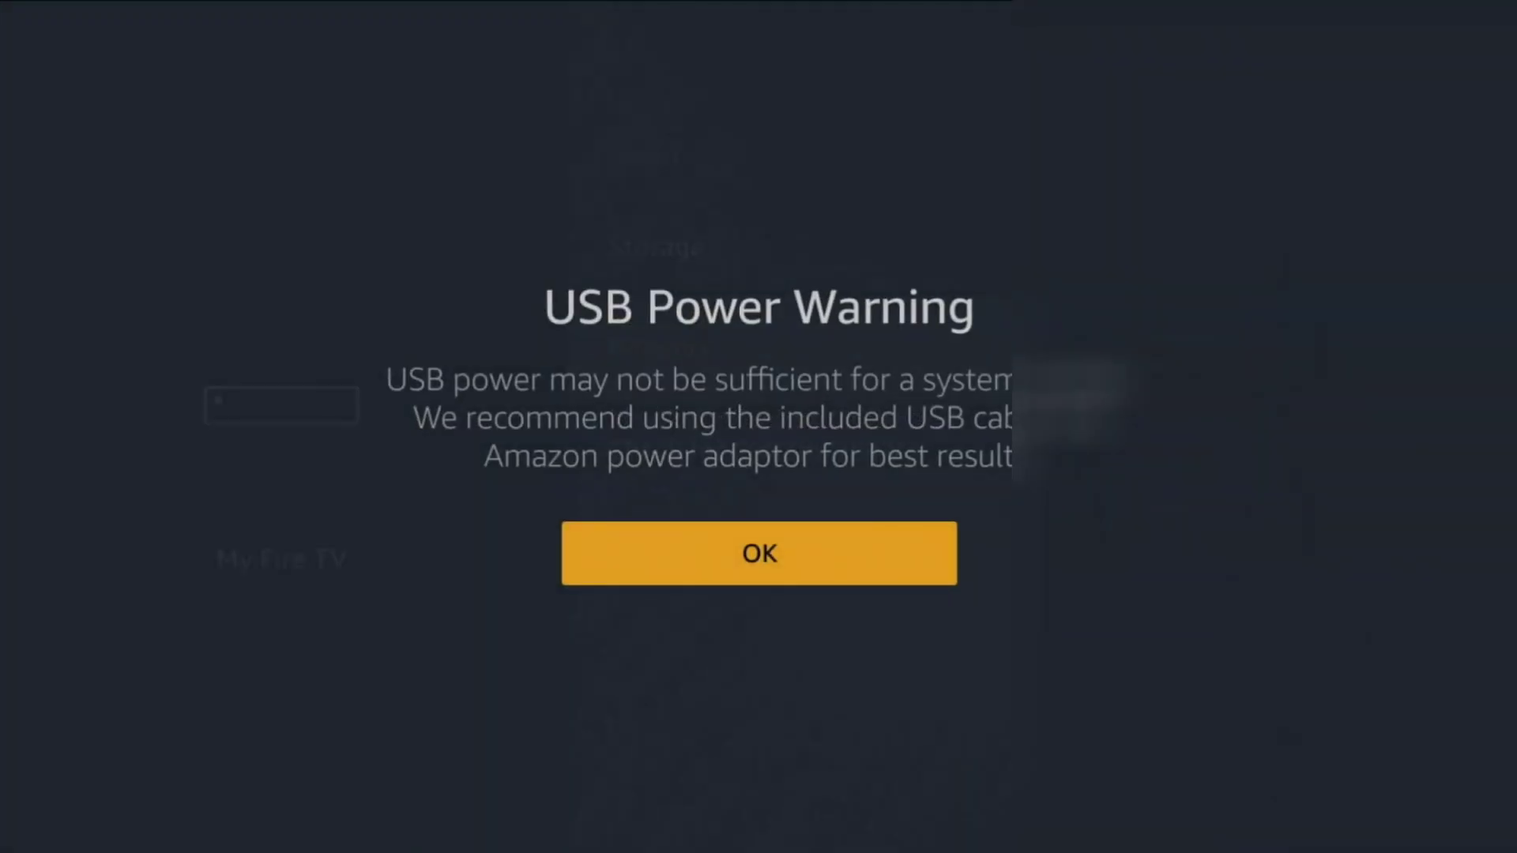
{"action": "key", "text": "Return"}
{"action": "key", "text": "Up"}
{"action": "key", "text": "Escape"}
{"action": "key", "text": "Down"}
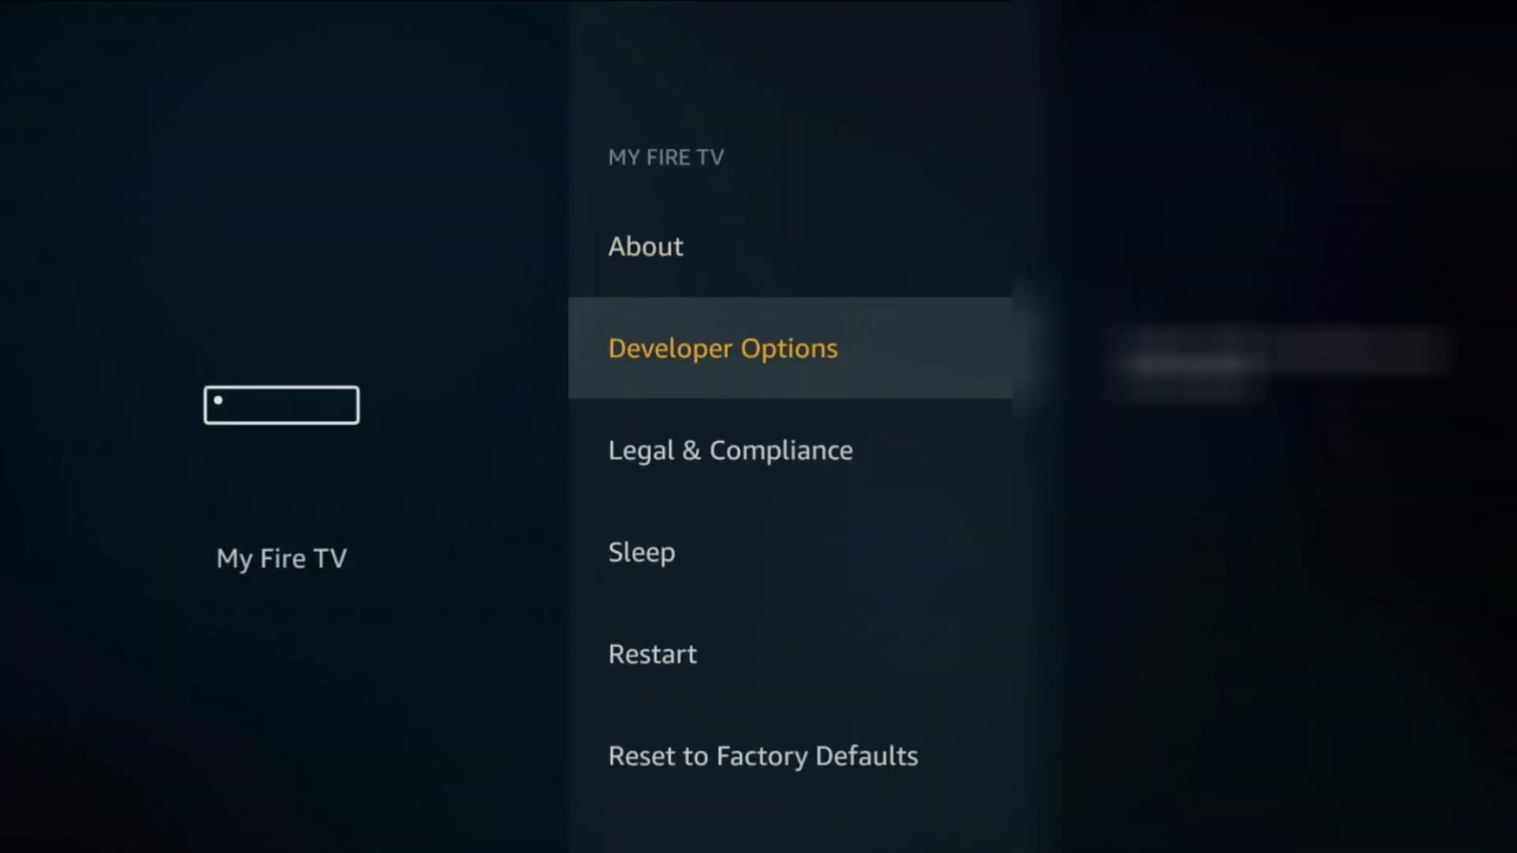
{"action": "key", "text": "Return"}
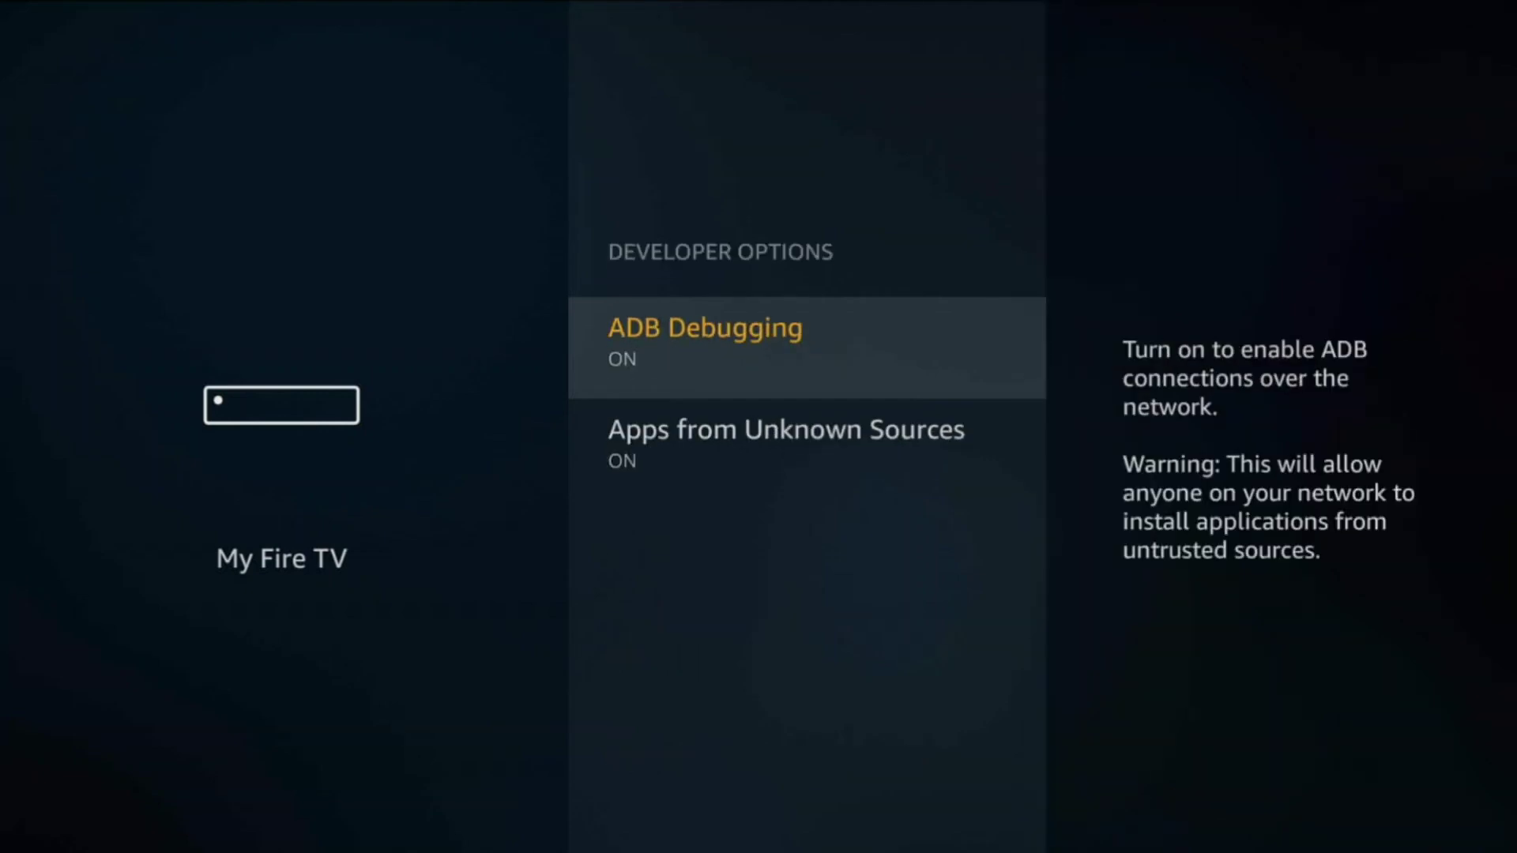
Review Developer Options and the remaining My Fire TV entries, then return to the main Settings row
{"action": "key", "text": "Down"}
{"action": "key", "text": "Up"}
{"action": "key", "text": "Escape"}
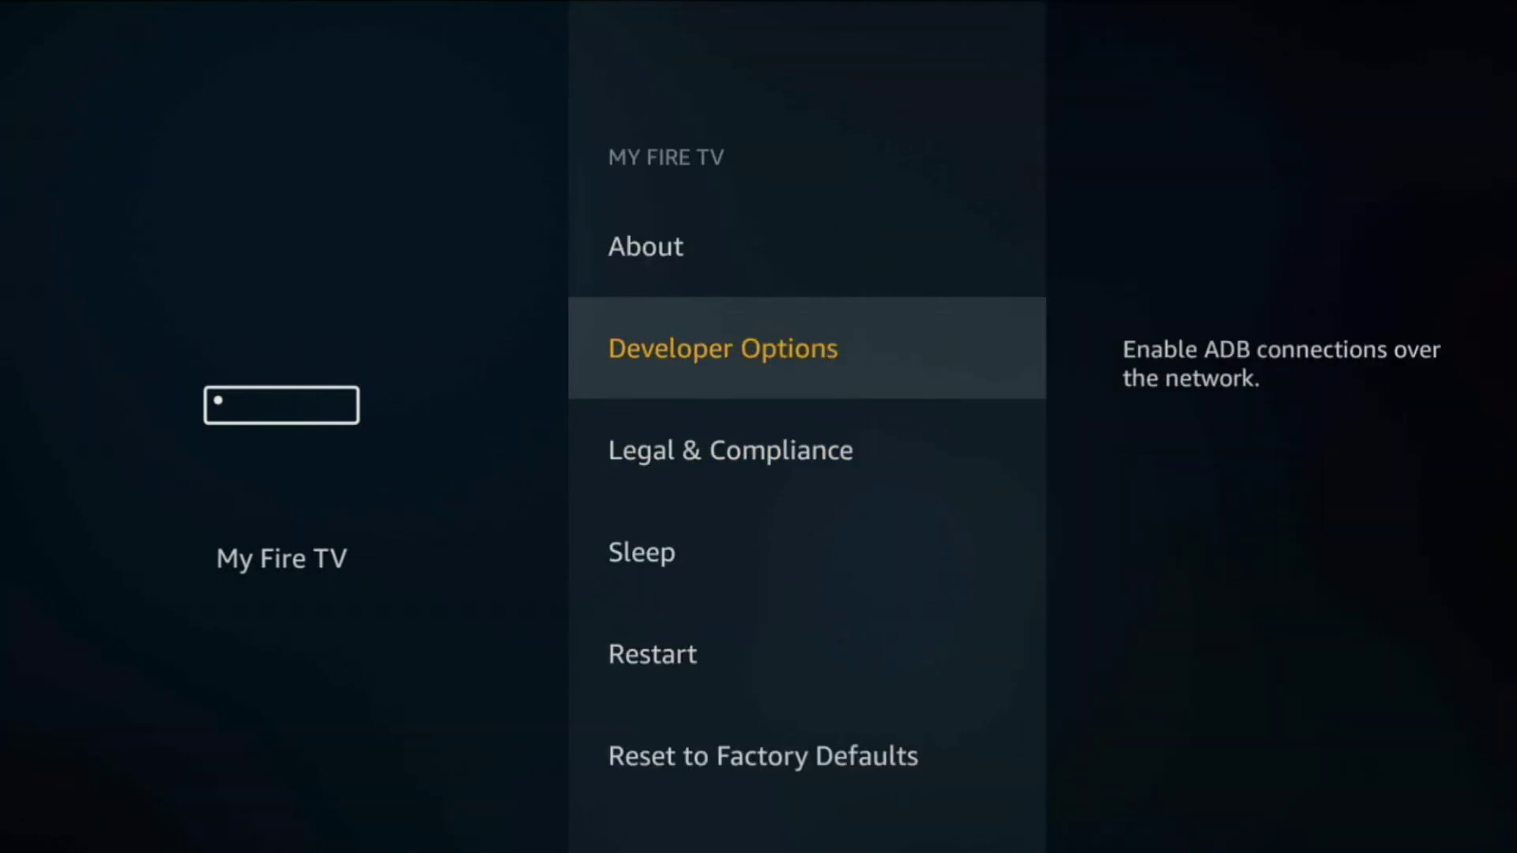
{"action": "key", "text": "Down"}
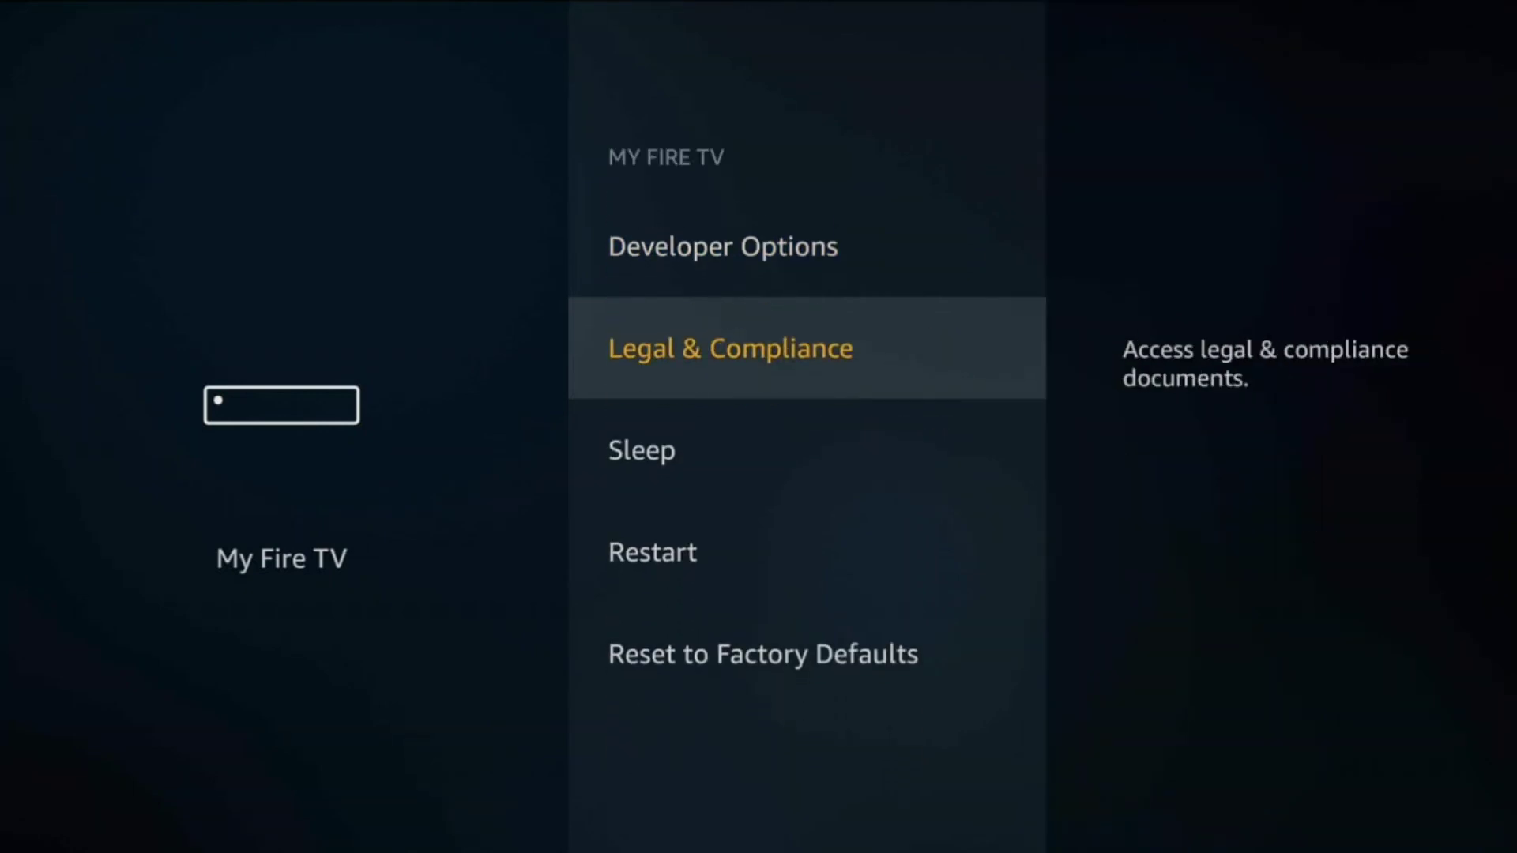
{"action": "key", "text": "Down"}
{"action": "key", "text": "Down"}
{"action": "key", "text": "Down"}
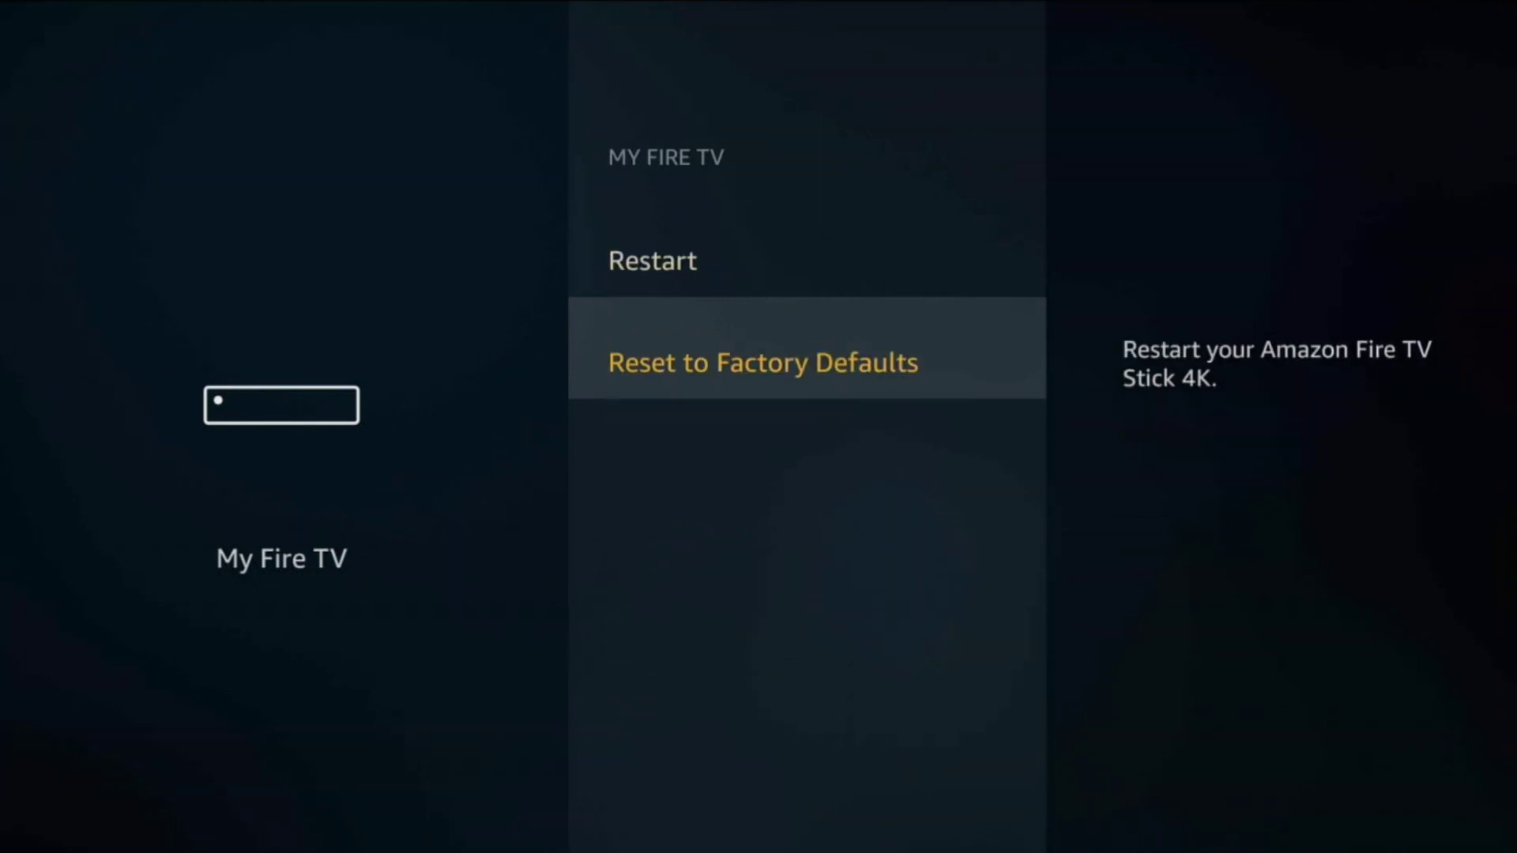
{"action": "key", "text": "Escape"}
Glance at Accessibility and My Account, then return to the Fire TV Home tab
{"action": "key", "text": "Right"}
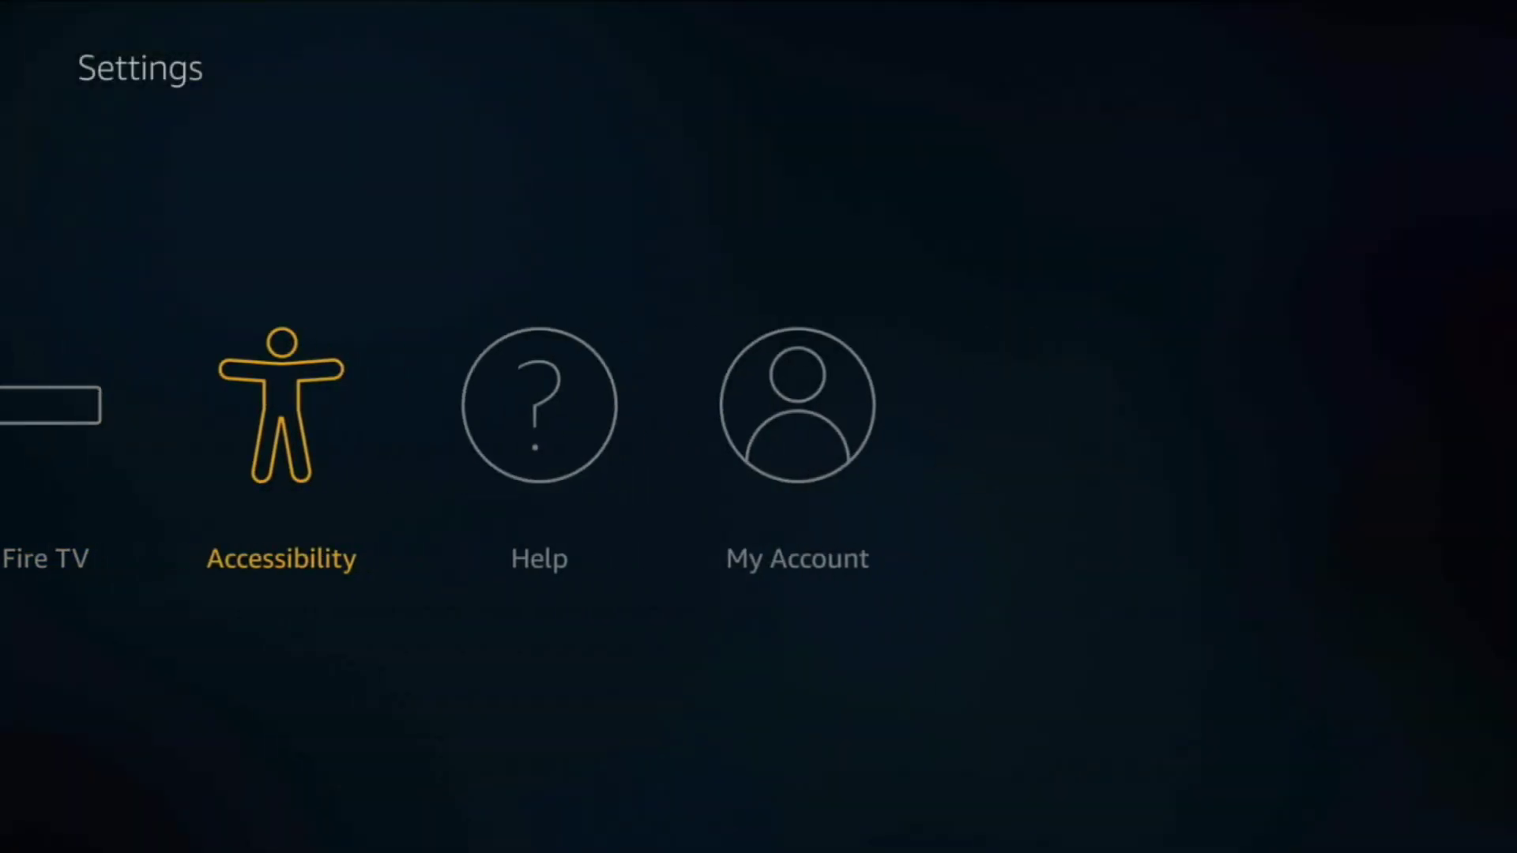
{"action": "key", "text": "Return"}
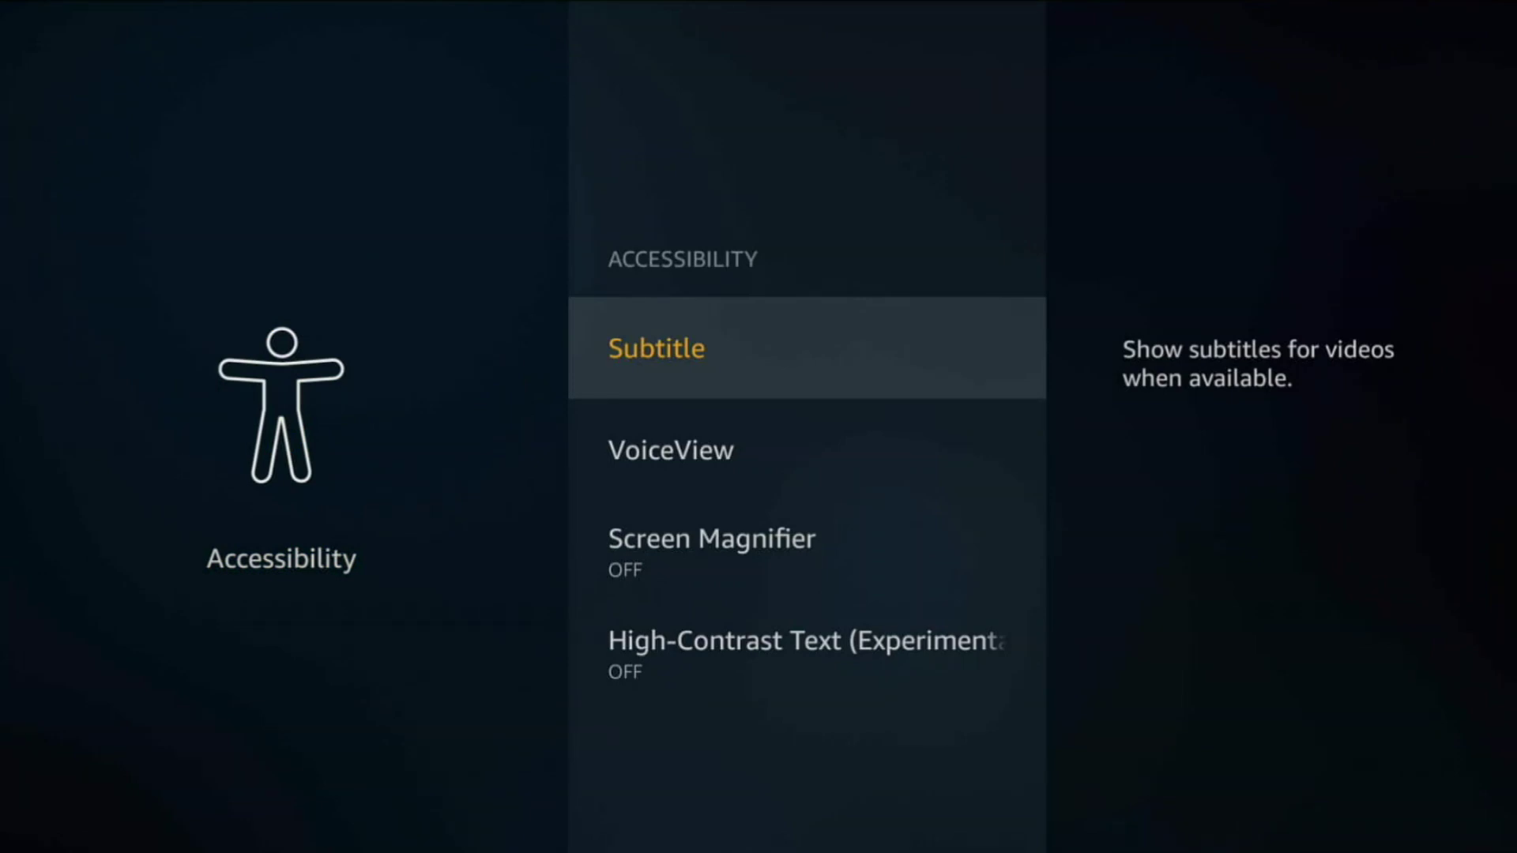
{"action": "key", "text": "Escape"}
{"action": "key", "text": "Right"}
{"action": "key", "text": "Right"}
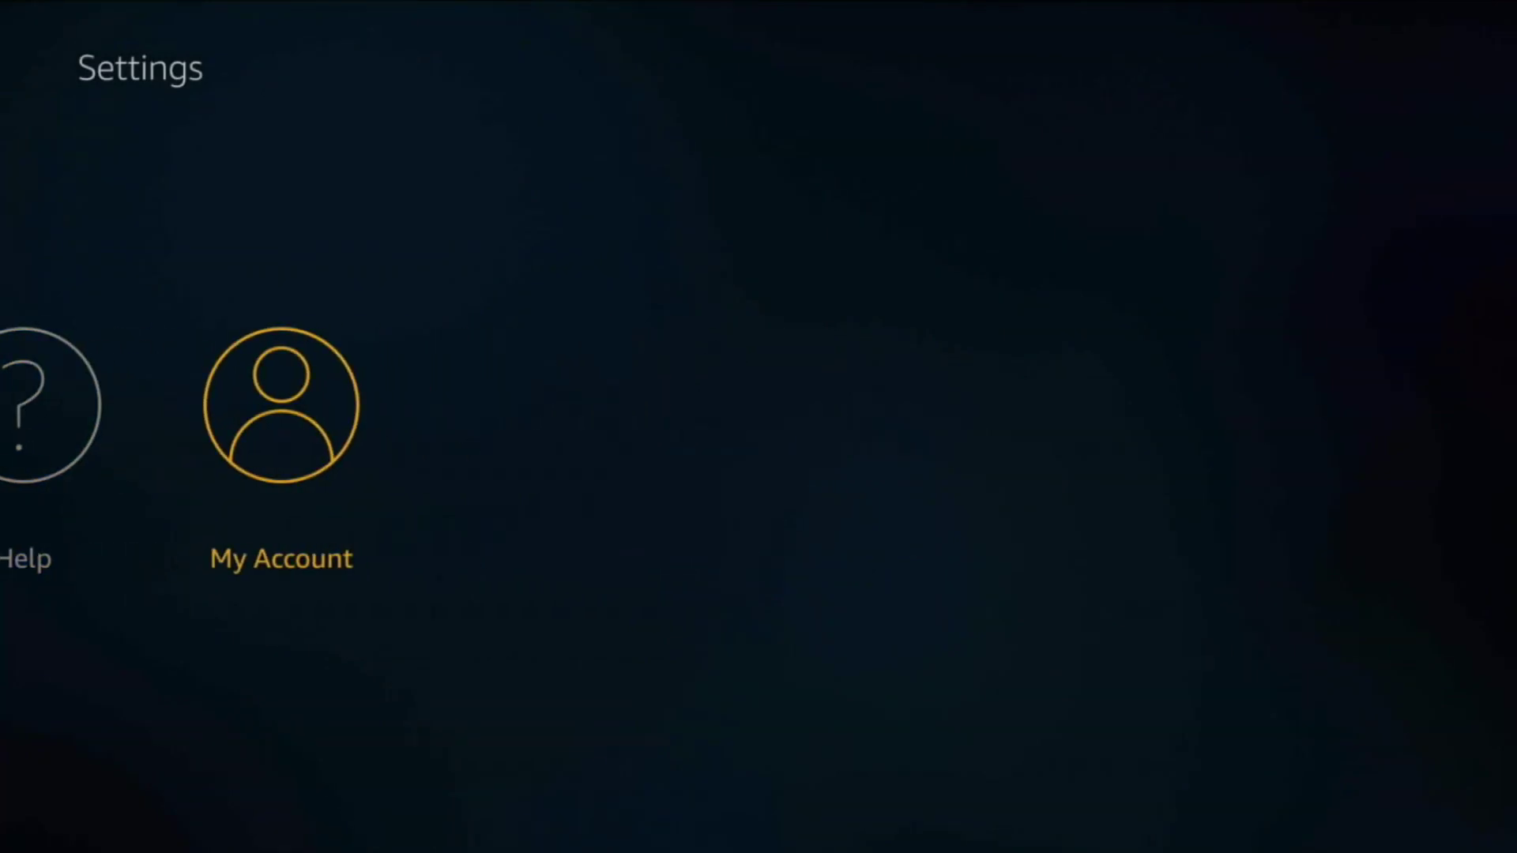
{"action": "key", "text": "Left"}
{"action": "key", "text": "Left"}
{"action": "key", "text": "Left"}
{"action": "key", "text": "Left"}
{"action": "key", "text": "Left"}
{"action": "key", "text": "Left"}
{"action": "key", "text": "Left"}
{"action": "key", "text": "Left"}
{"action": "key", "text": "Left"}
{"action": "key", "text": "Left"}
{"action": "key", "text": "Left"}
{"action": "key", "text": "Up"}
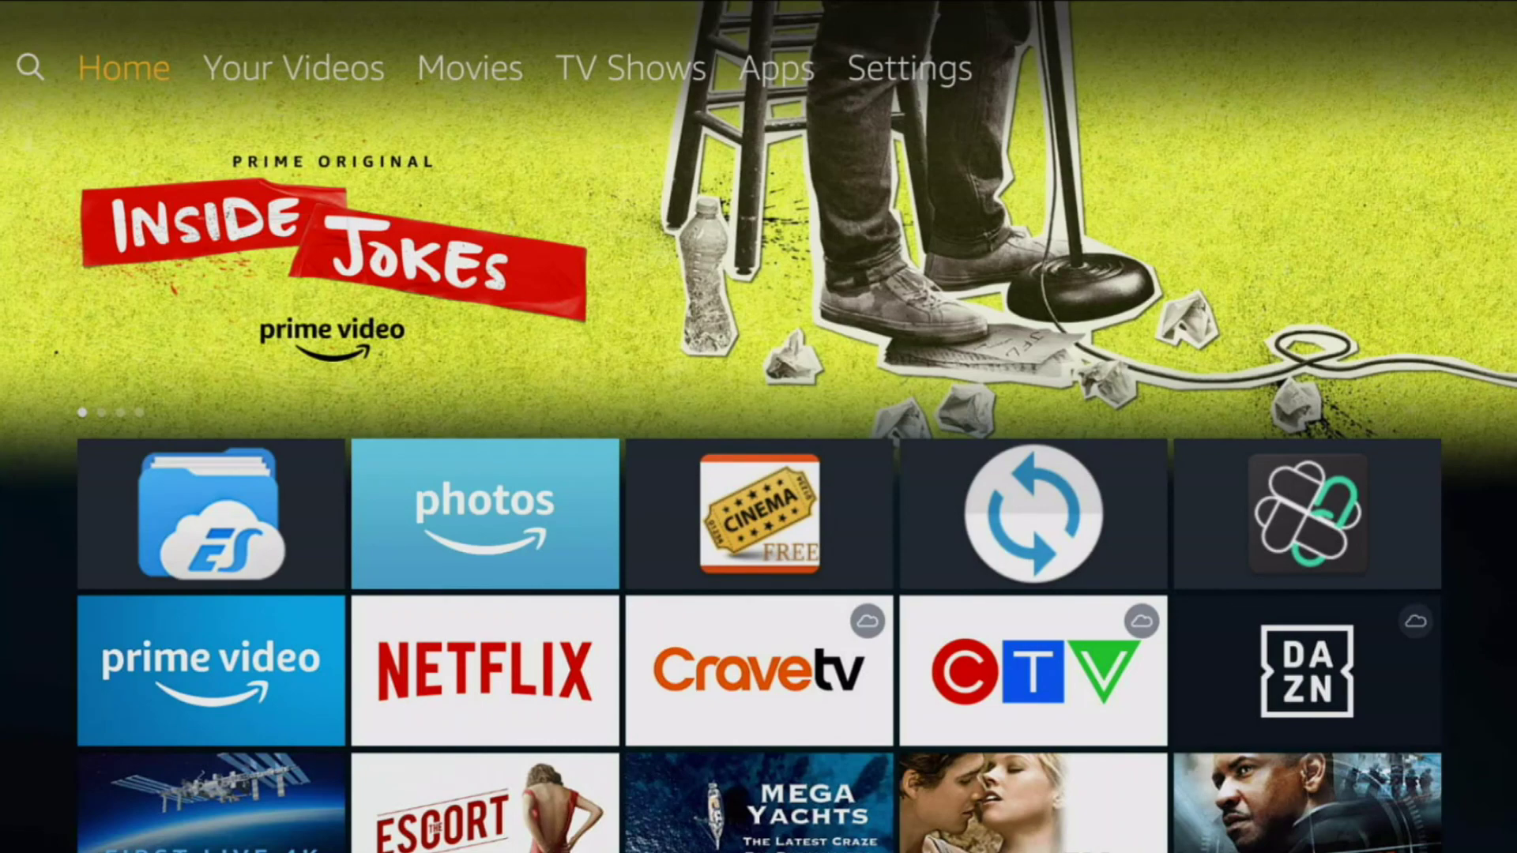
{"action": "key", "text": "Down"}
{"action": "key", "text": "Down"}
{"action": "key", "text": "Down"}
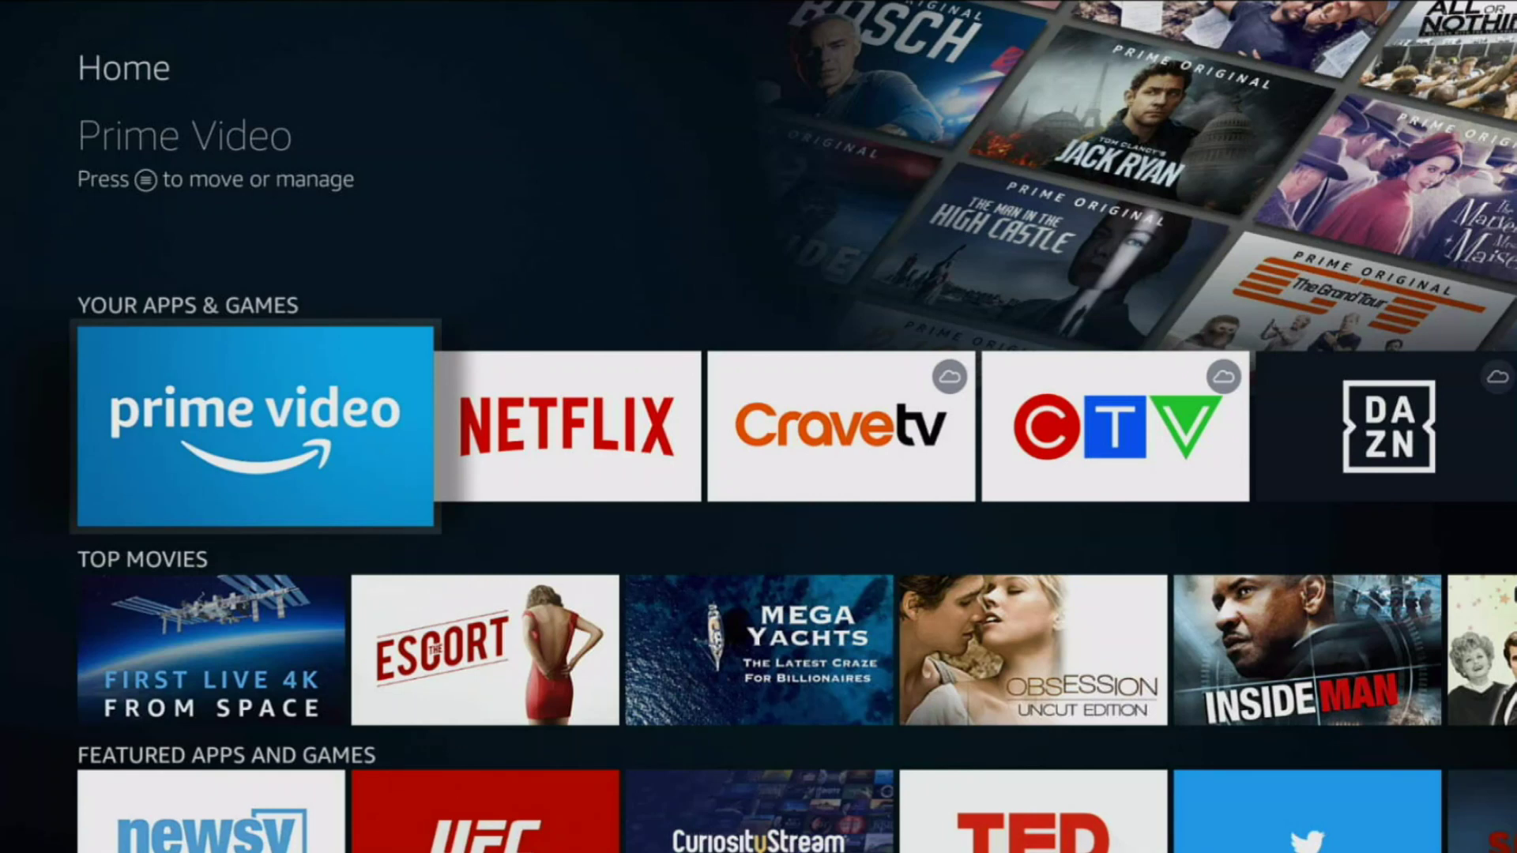
{"action": "key", "text": "Down"}
{"action": "key", "text": "Up"}
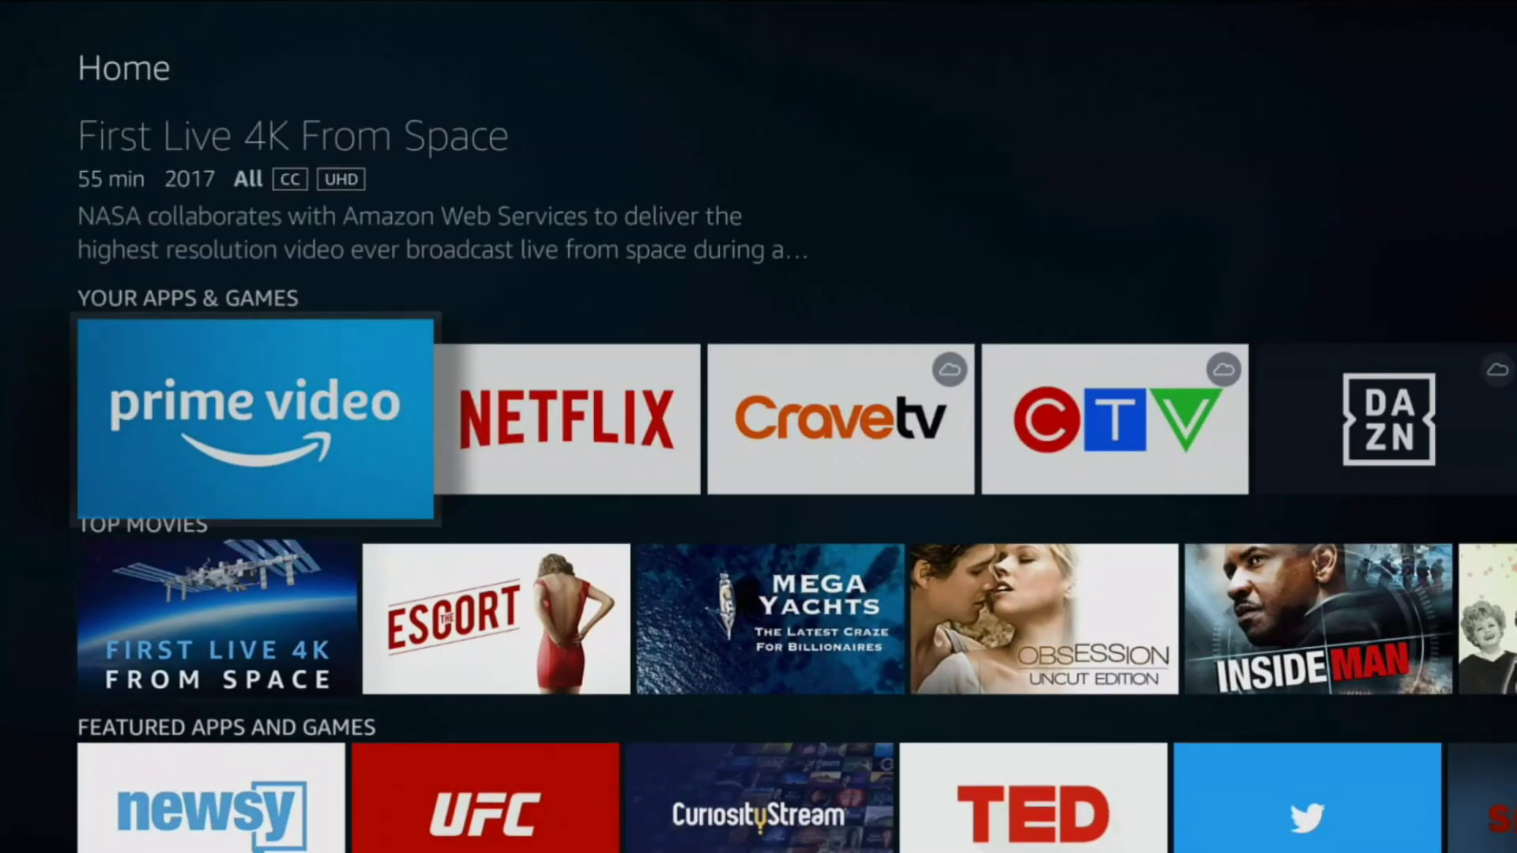